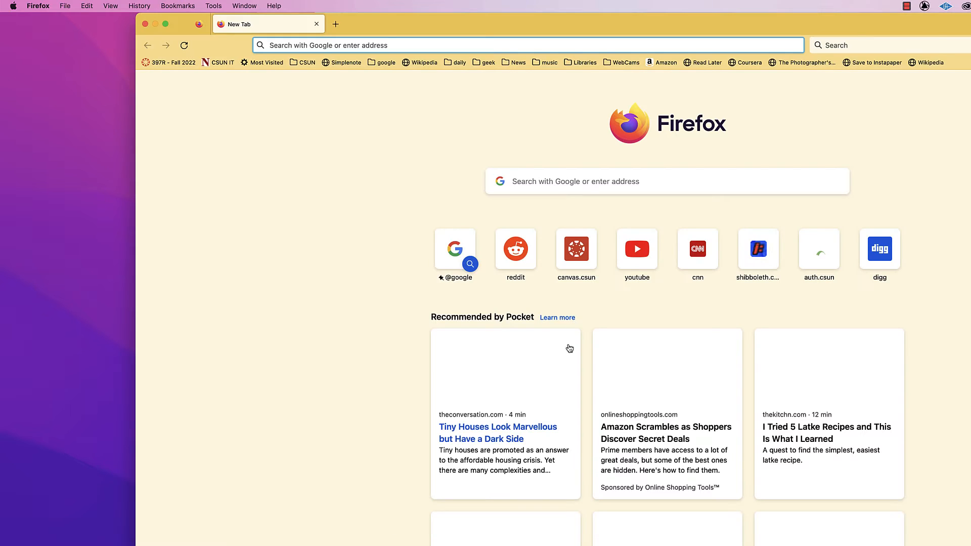
Shrink the browser window to fit the screen and open the website reaper.fm.
drag(970, 545, 893, 515)
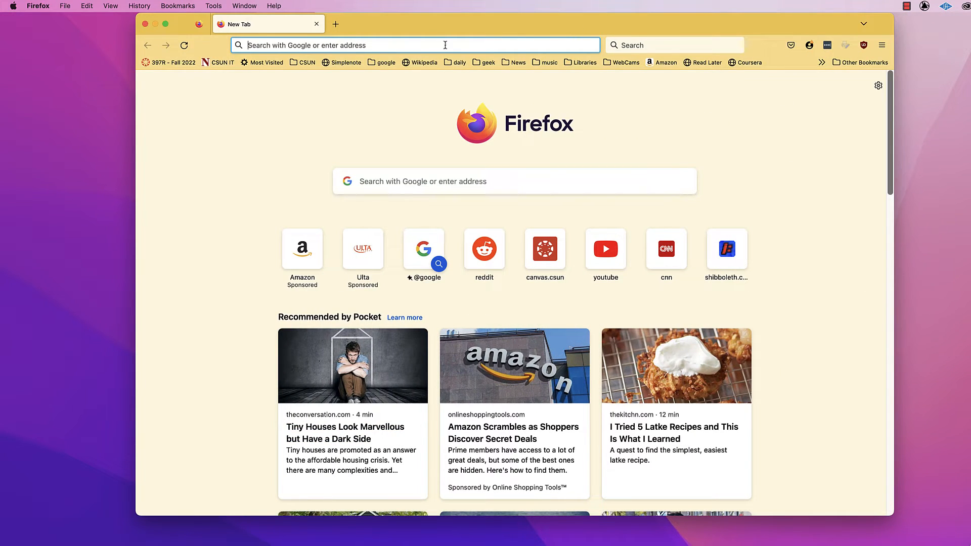
click(444, 45)
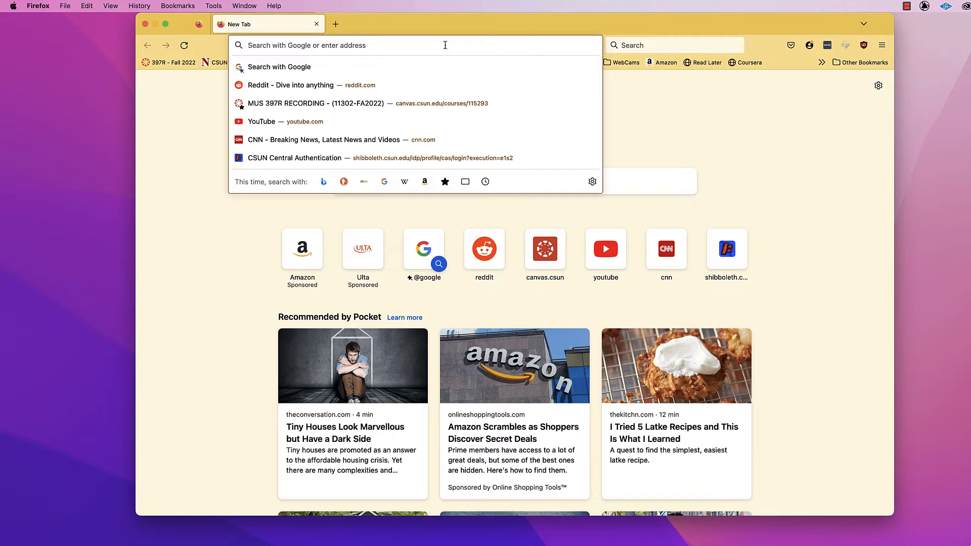
text(rea)
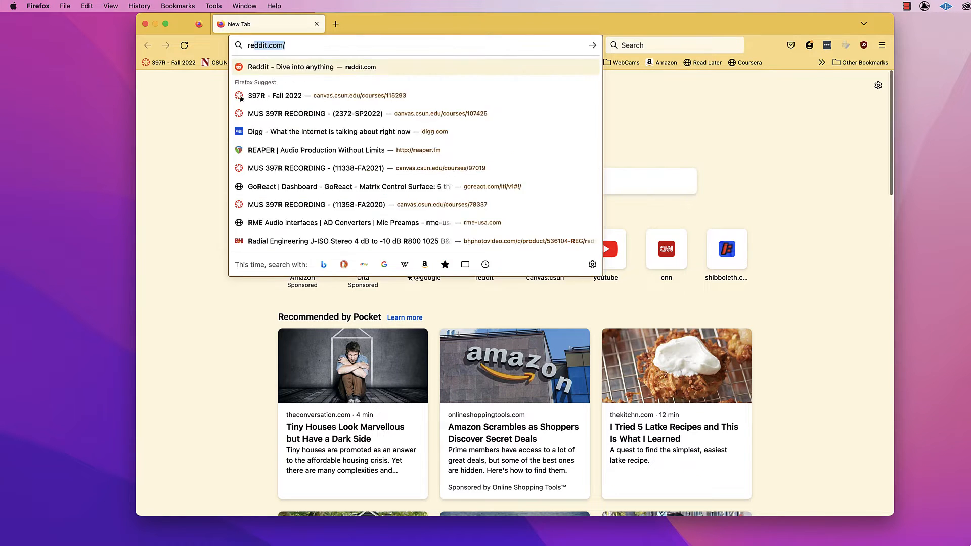
text(per.fm/)
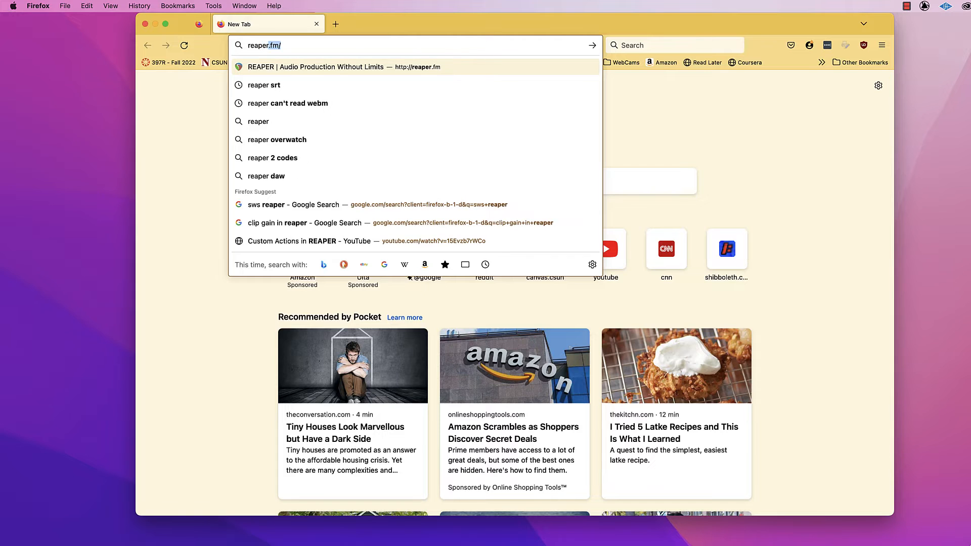
key(Return)
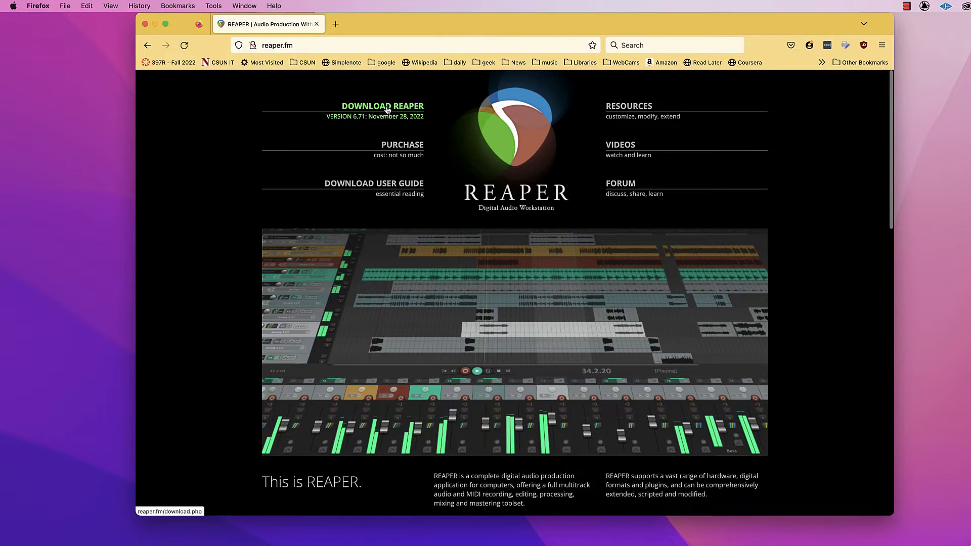
Download the macOS 10.15+ version of REAPER and show the downloaded disk image in its folder.
click(388, 108)
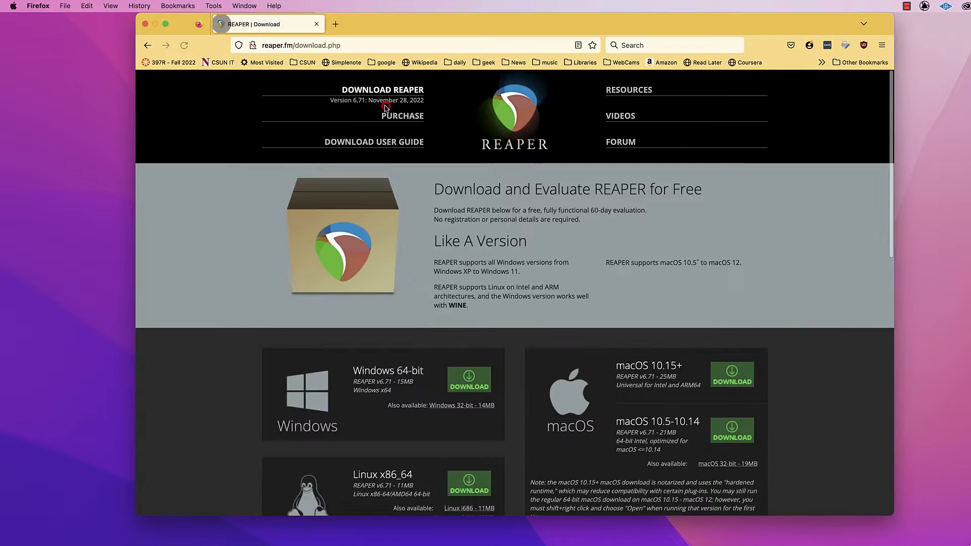
click(735, 375)
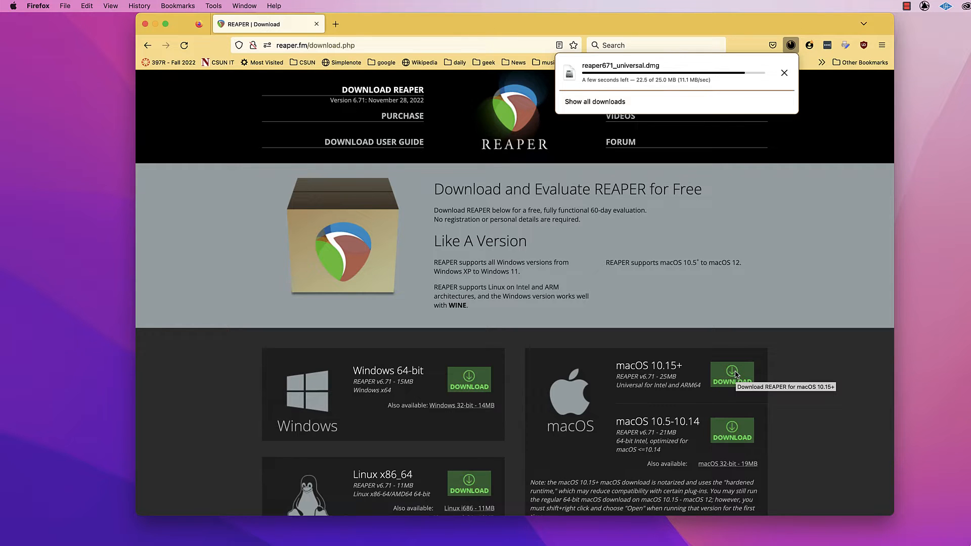
click(783, 72)
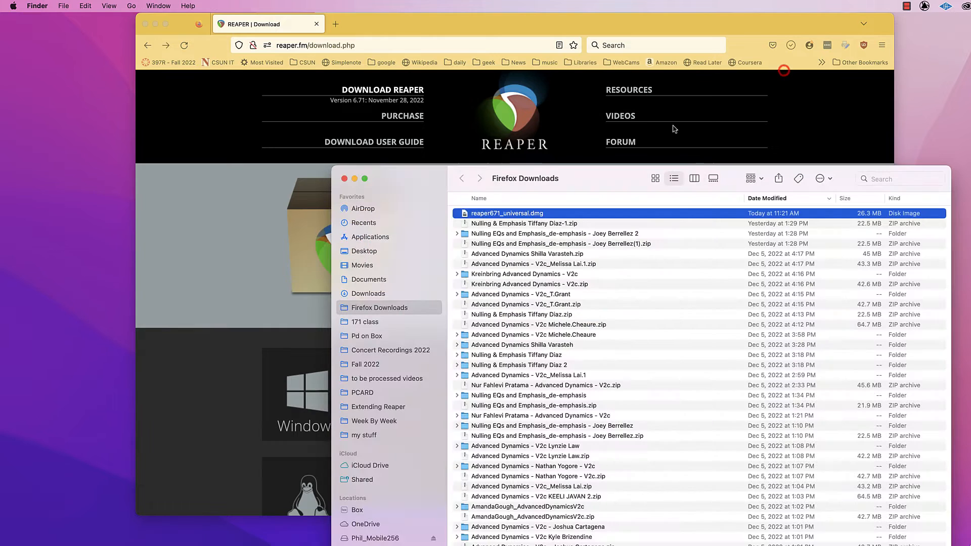
Open the disk image reaper671_universal.dmg, agree to its license and select the REAPER application inside.
drag(601, 173, 455, 61)
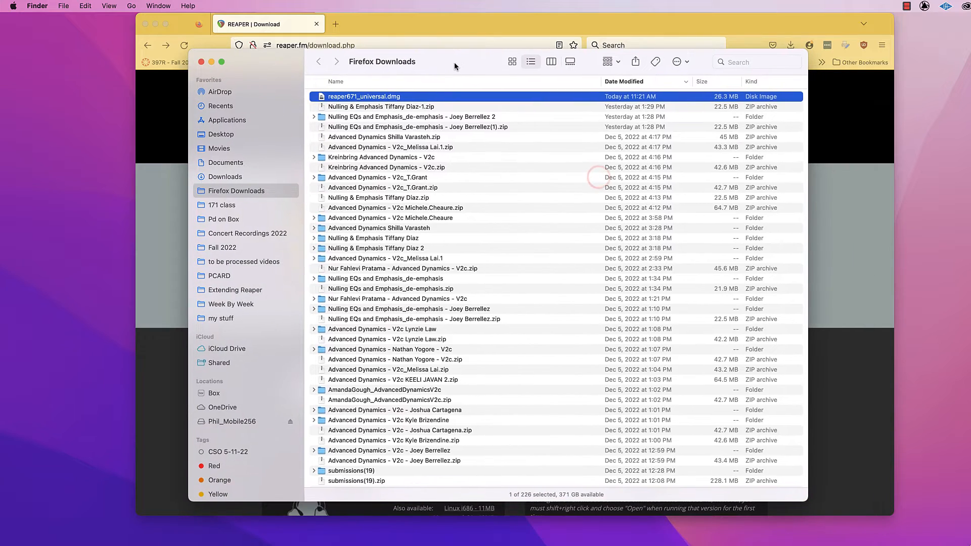
double_click(322, 97)
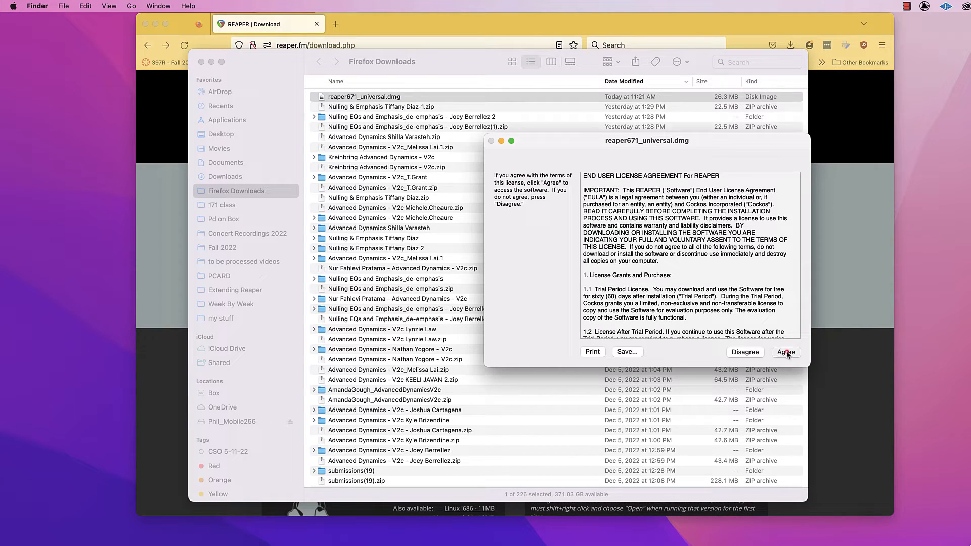
click(784, 353)
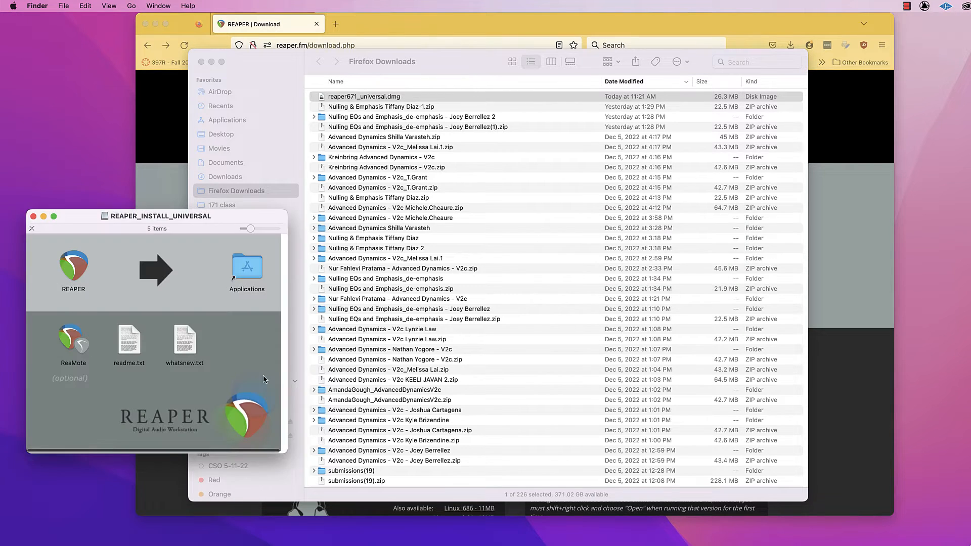
drag(143, 232, 202, 216)
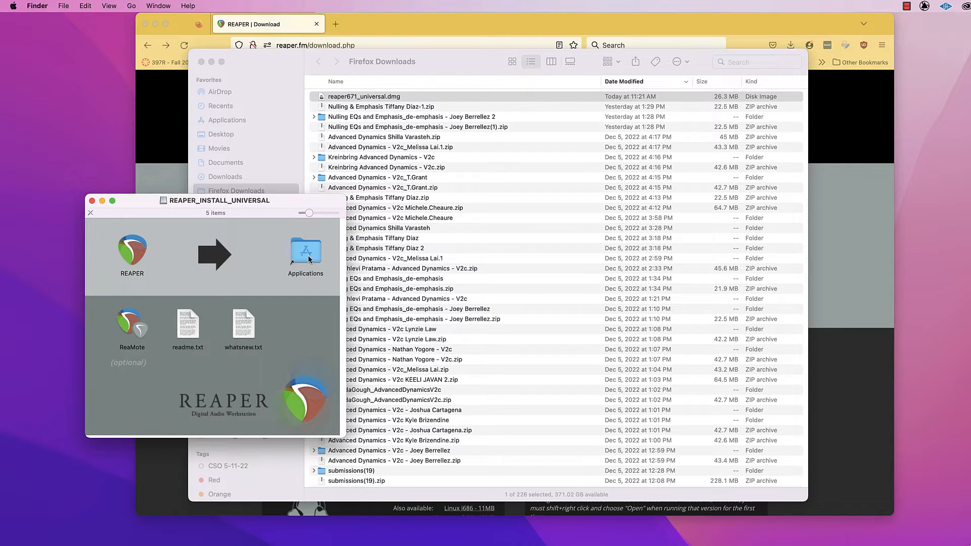
mouse_move(146, 256)
mouse_down()
mouse_move(318, 254)
mouse_move(145, 255)
mouse_up()
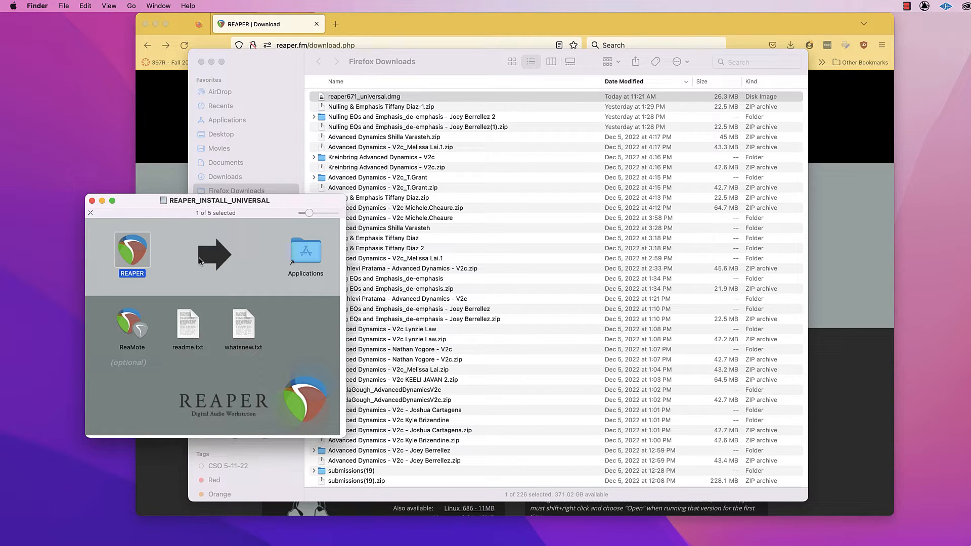
Create a folder named "Reaper protable install A" on the Desktop and copy the REAPER application from the mounted disk image into it.
click(260, 141)
click(217, 134)
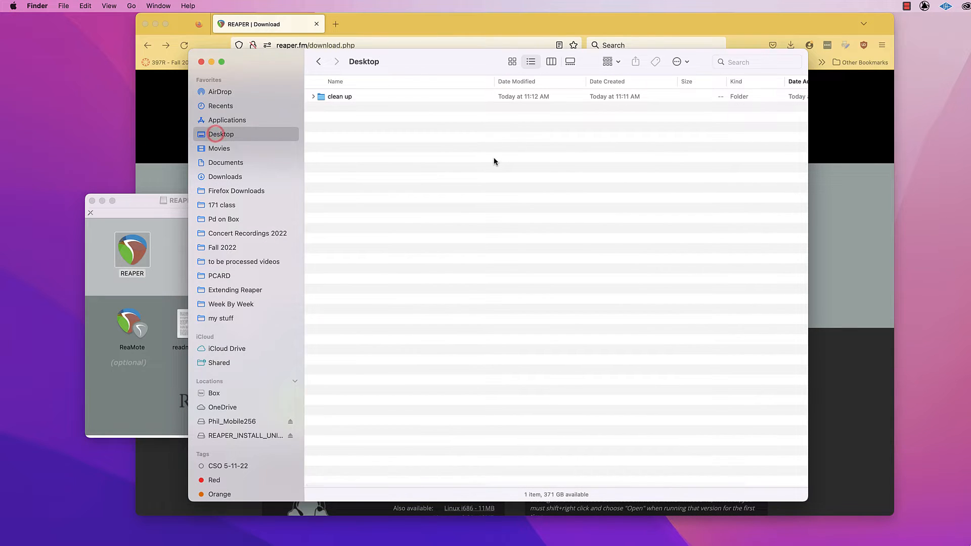
click(494, 159)
click(58, 4)
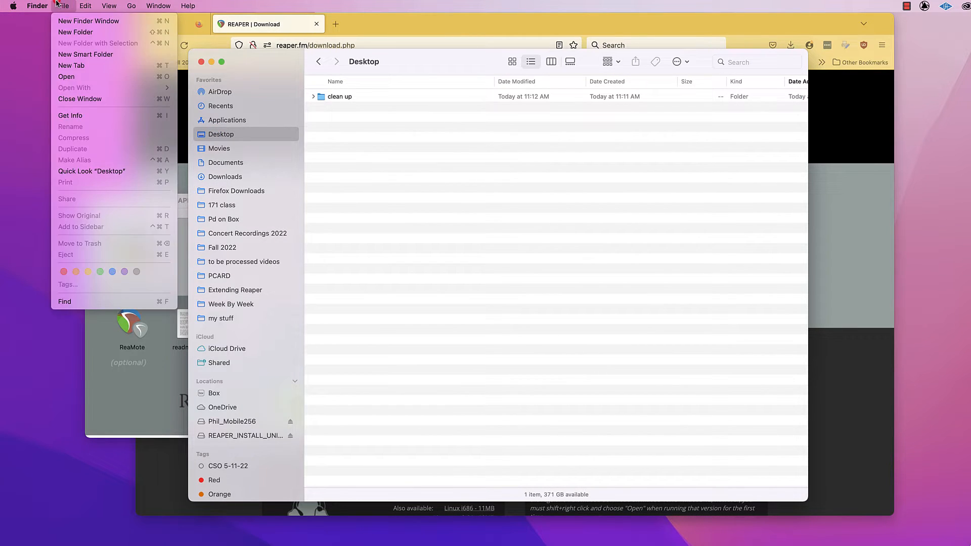
click(96, 32)
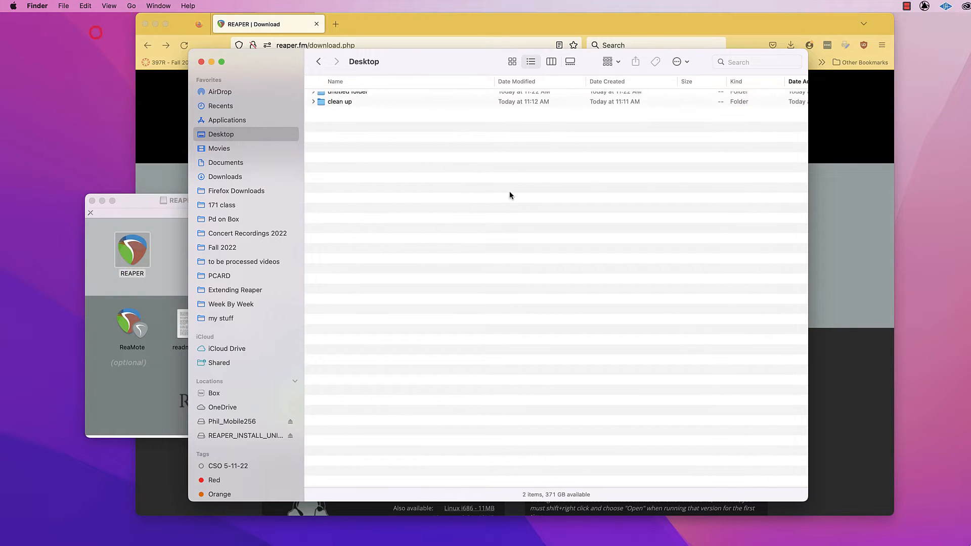
text(Re)
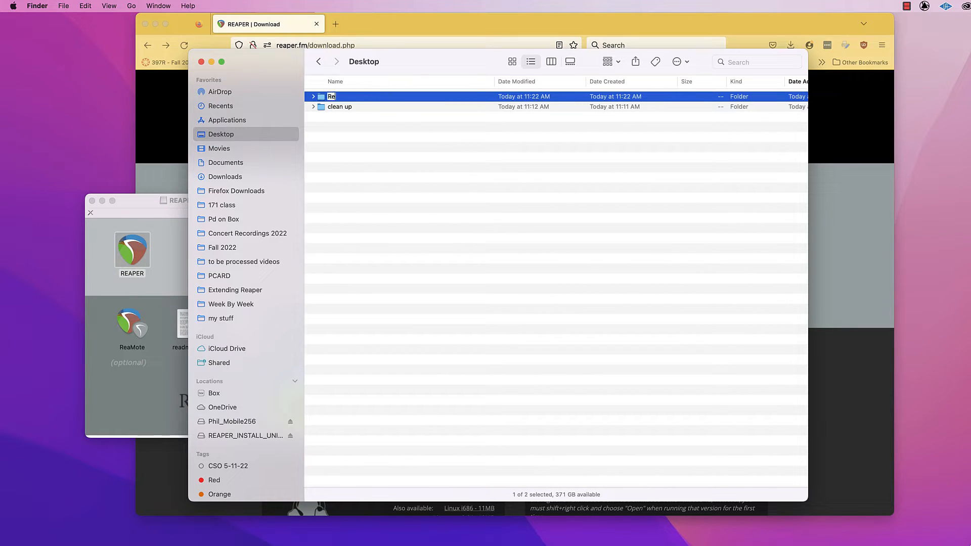
text(aper protable install A)
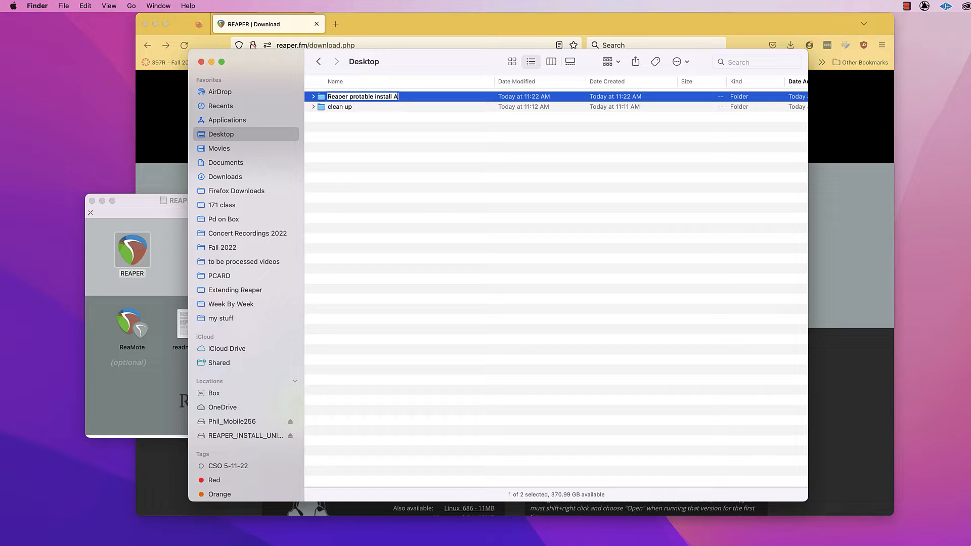
key(Return)
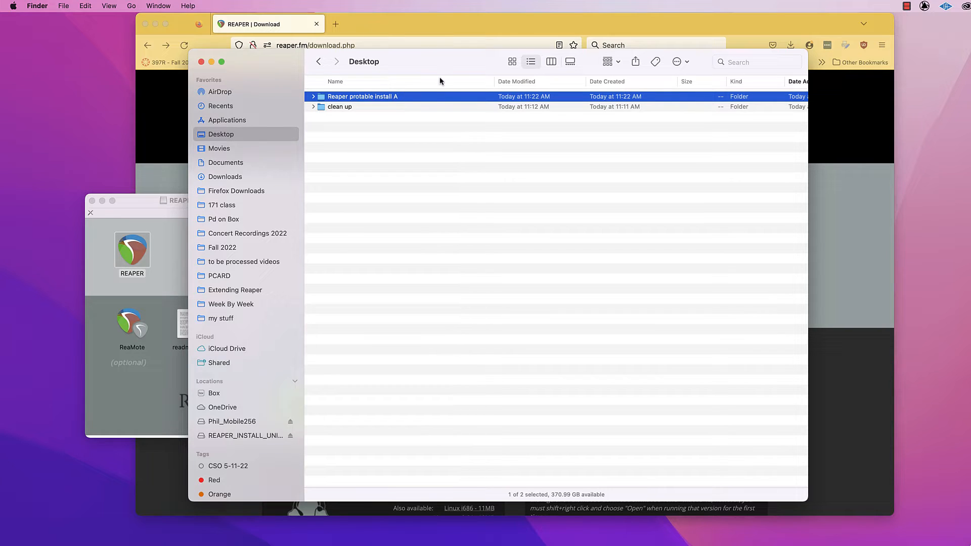
double_click(381, 98)
drag(129, 256, 447, 207)
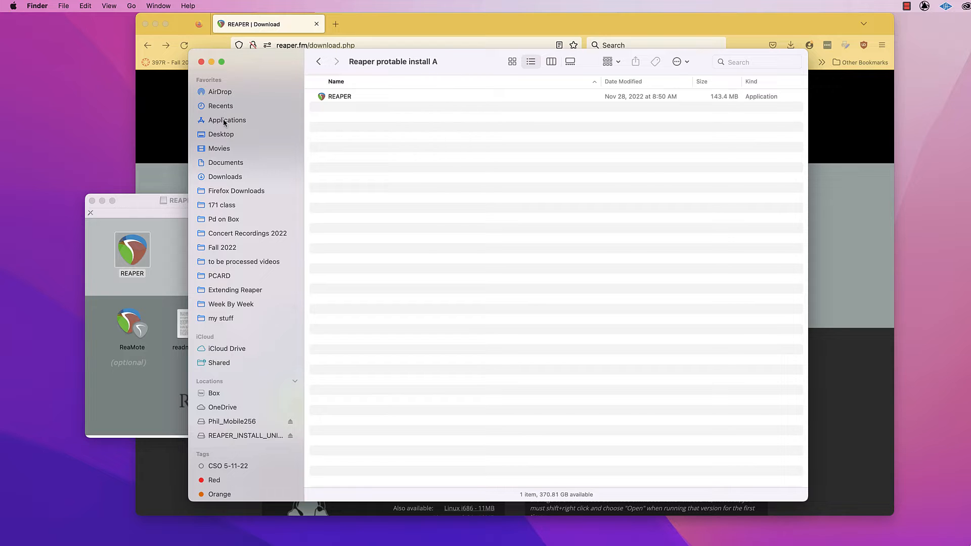
Launch TextEdit from the Applications folder and create a new blank document.
click(224, 120)
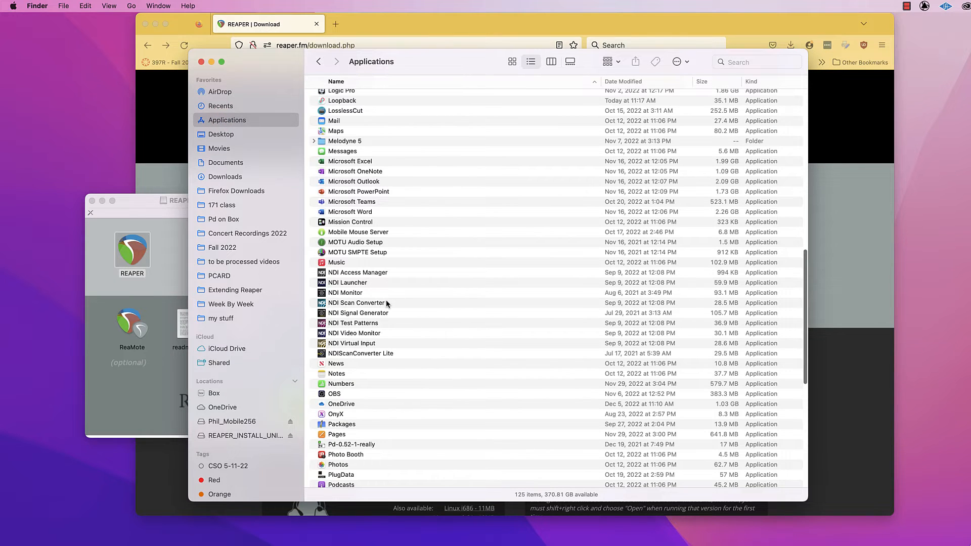
scroll(386, 301, down, 10)
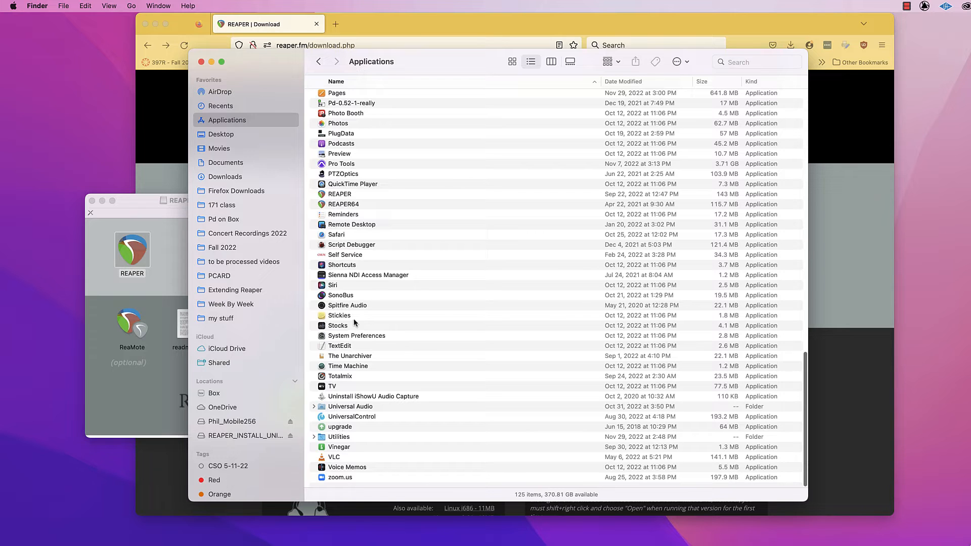
double_click(331, 347)
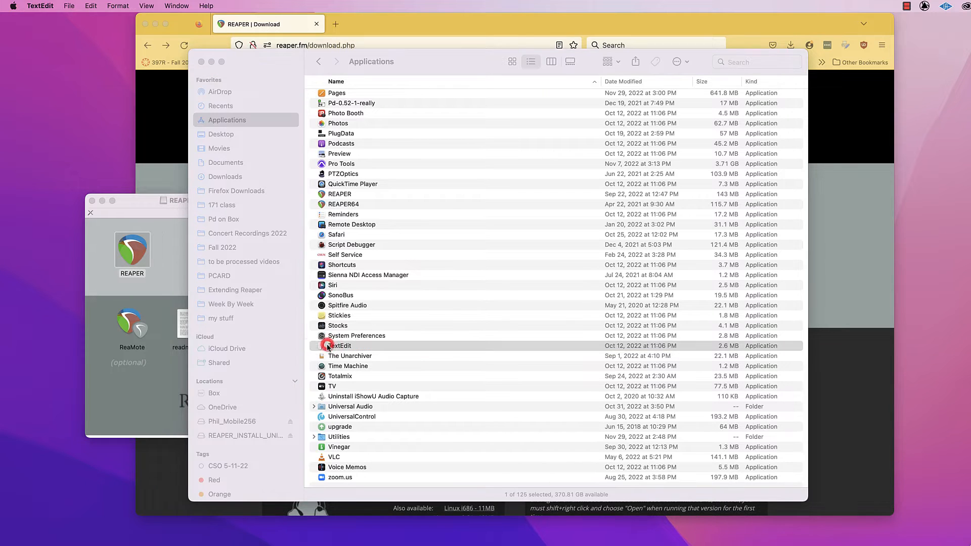
drag(613, 141, 577, 138)
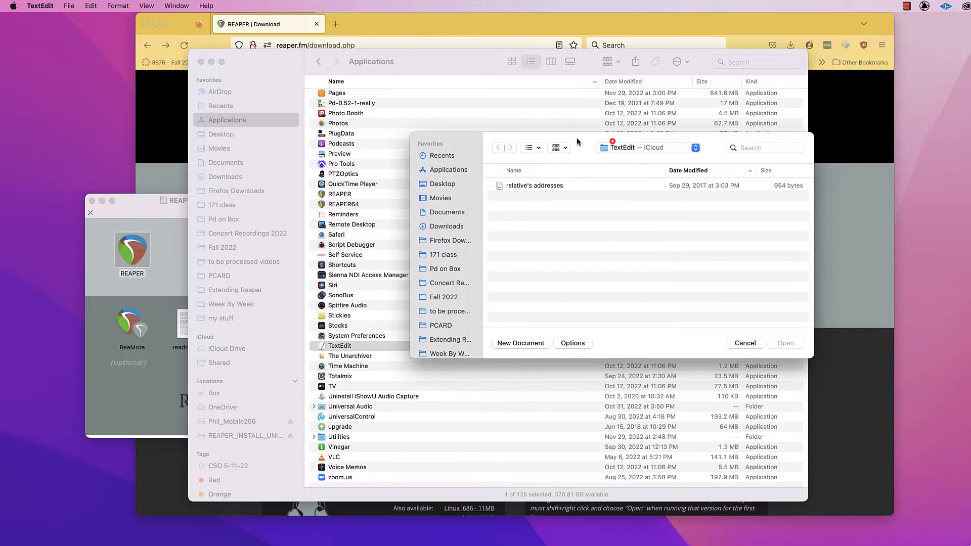
click(523, 343)
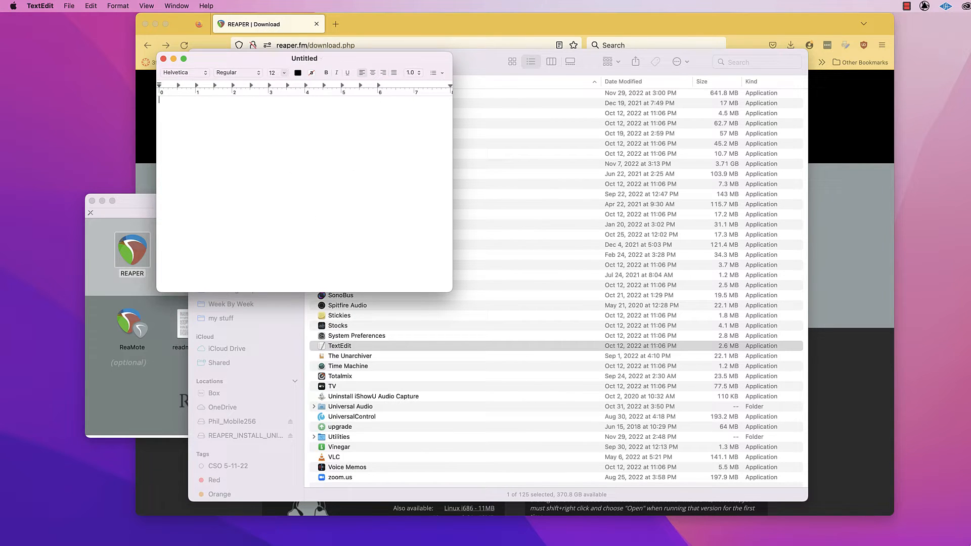
Save the blank document as reaper.ini in the Desktop folder "Reaper protable install A" and close it.
click(76, 4)
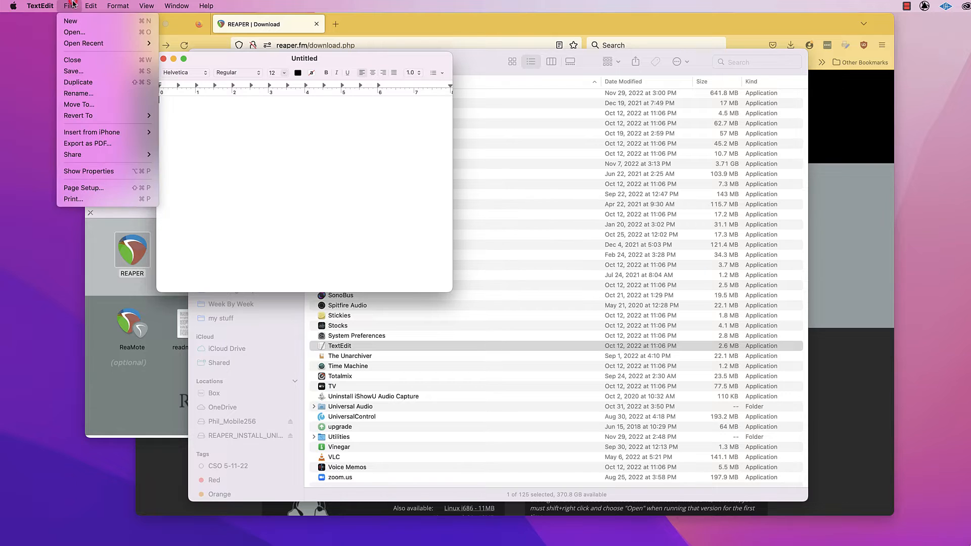
click(85, 71)
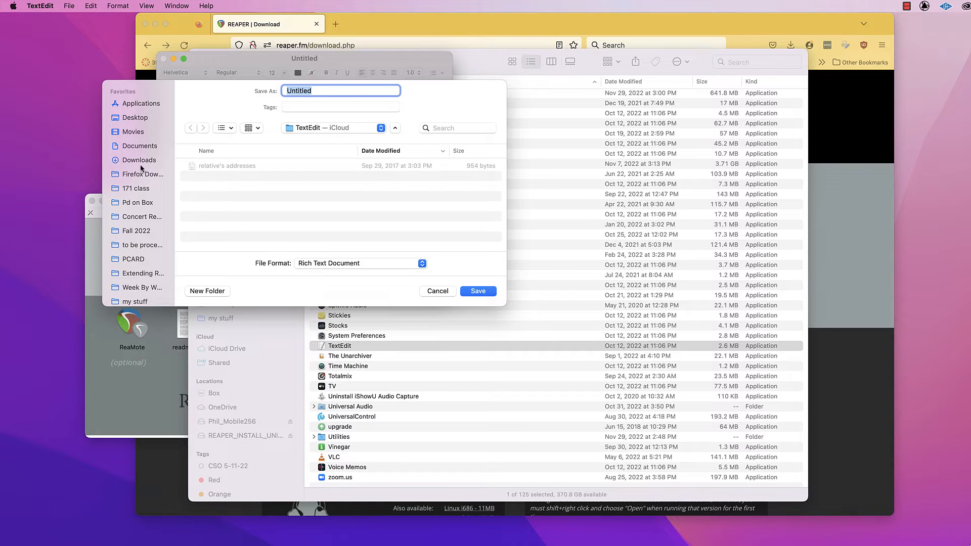
click(125, 116)
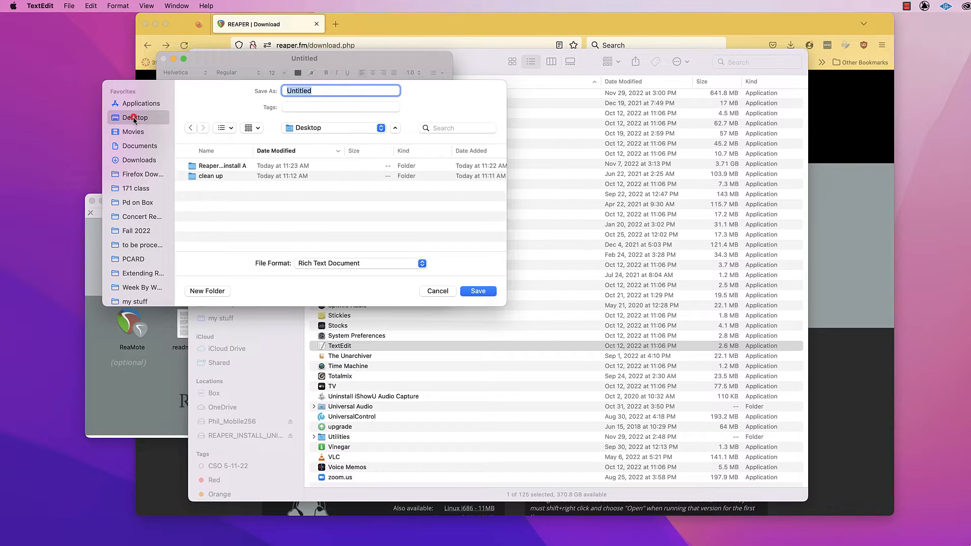
click(240, 166)
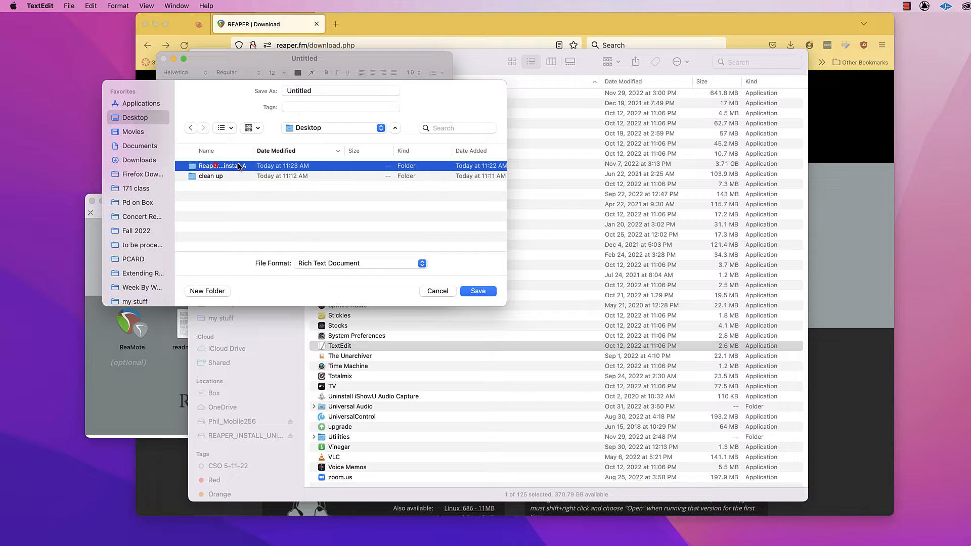
double_click(201, 166)
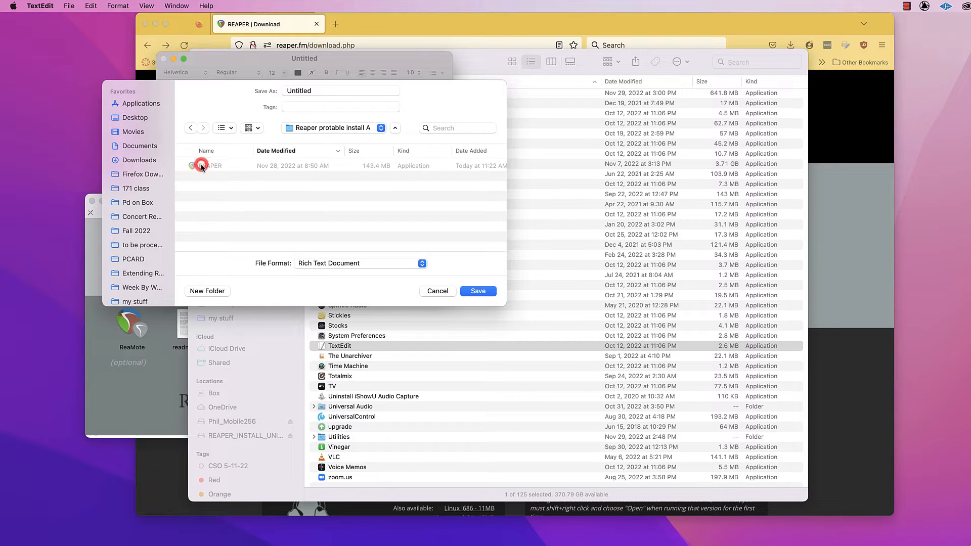
double_click(333, 91)
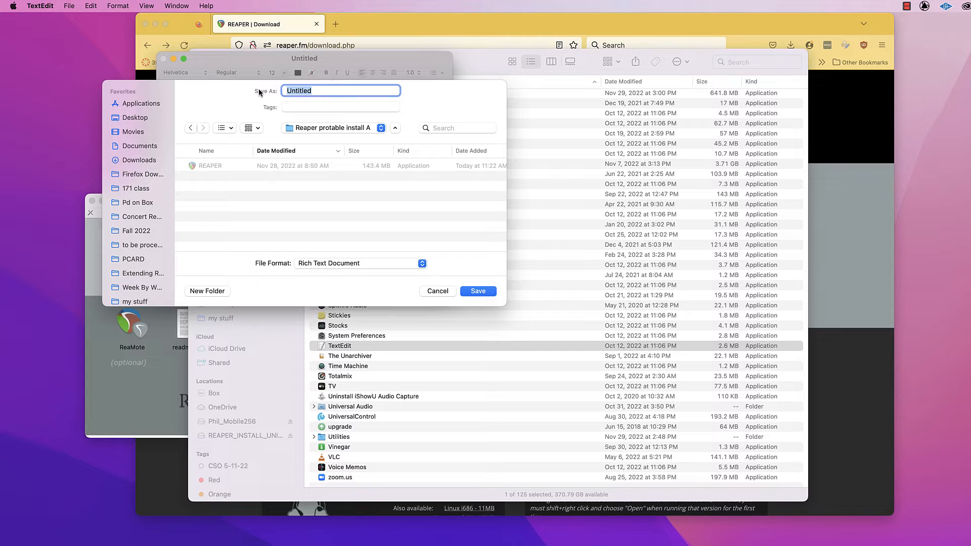
text(reaper.ini)
click(478, 291)
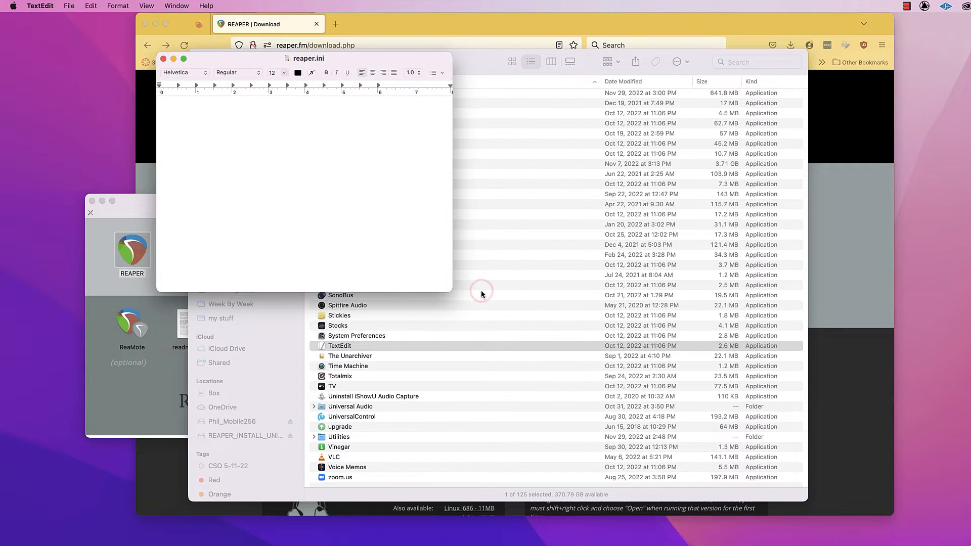
click(163, 59)
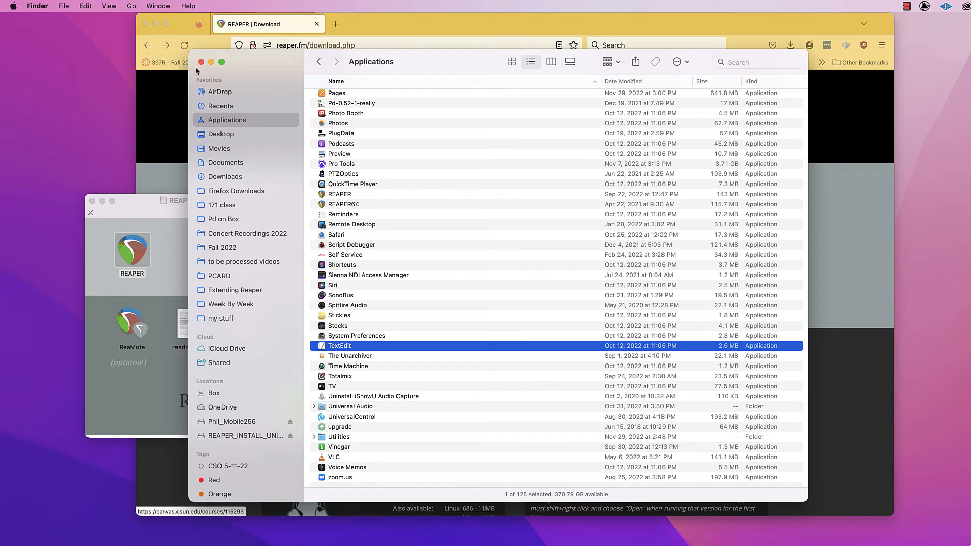
Open the "Reaper protable install A" folder on the Desktop in Finder.
click(230, 136)
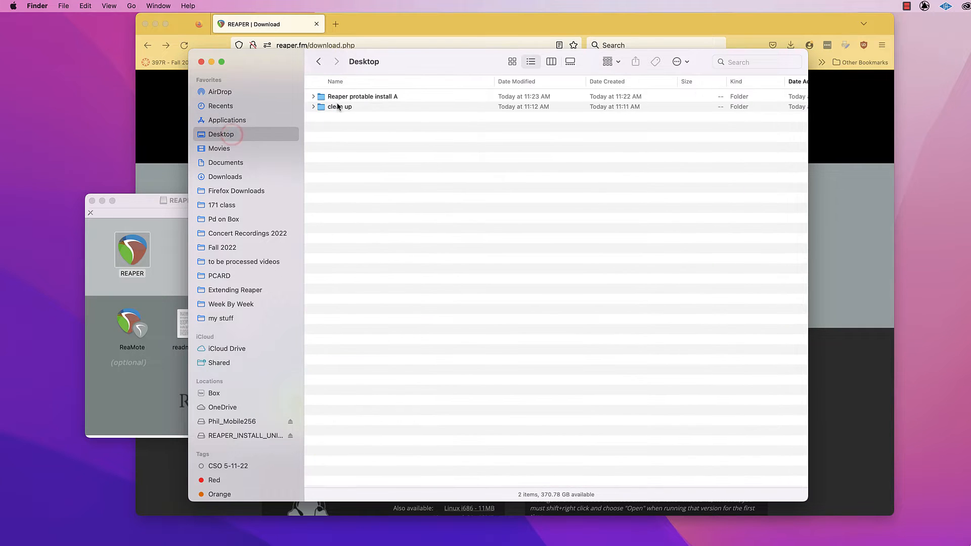
double_click(340, 99)
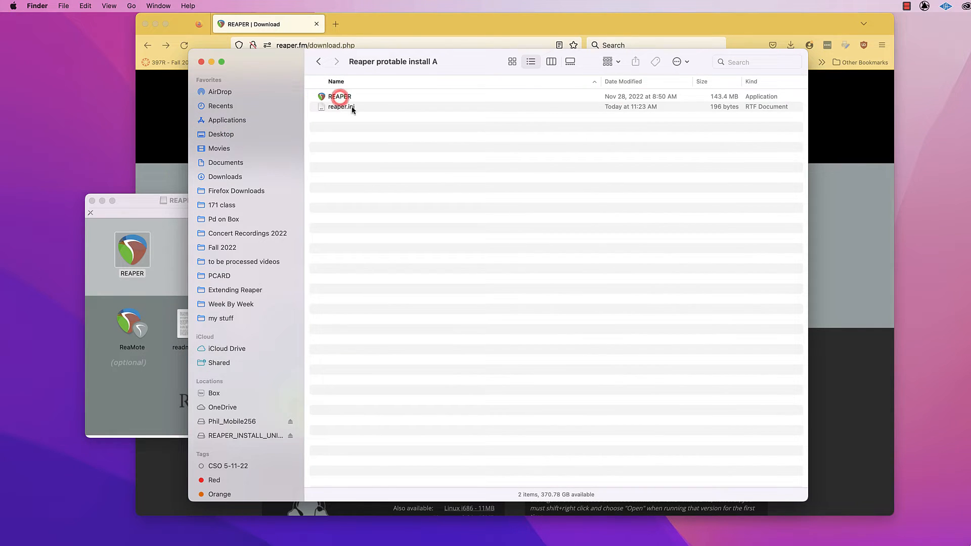
Remove the .rtf extension from the reaper.ini file through its file info, accept the .ini extension, and close the info window.
click(346, 107)
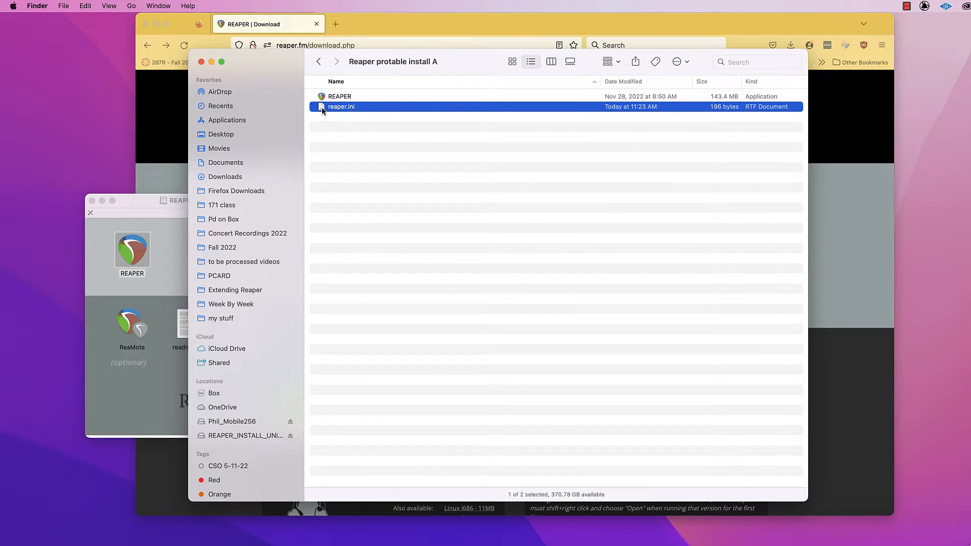
right_click(347, 109)
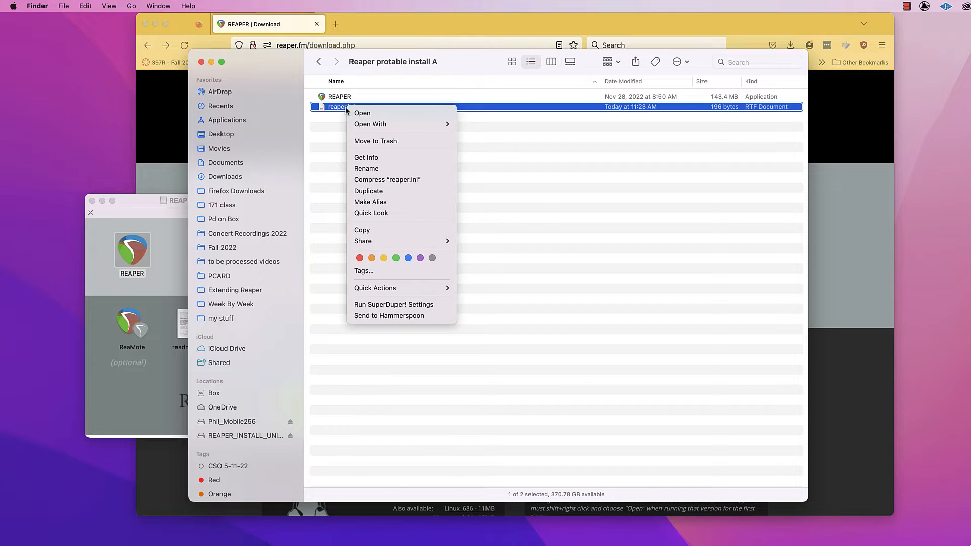
click(386, 159)
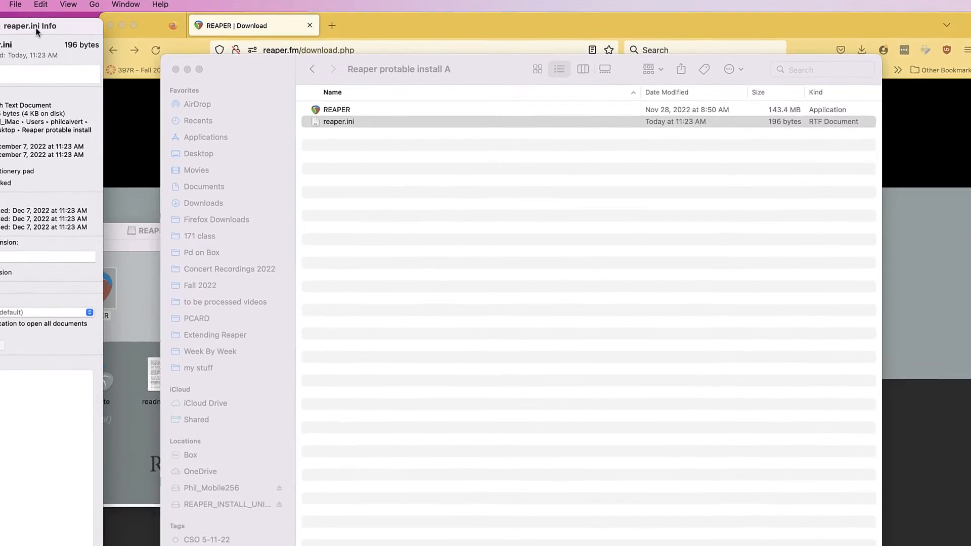
drag(85, 24, 302, 35)
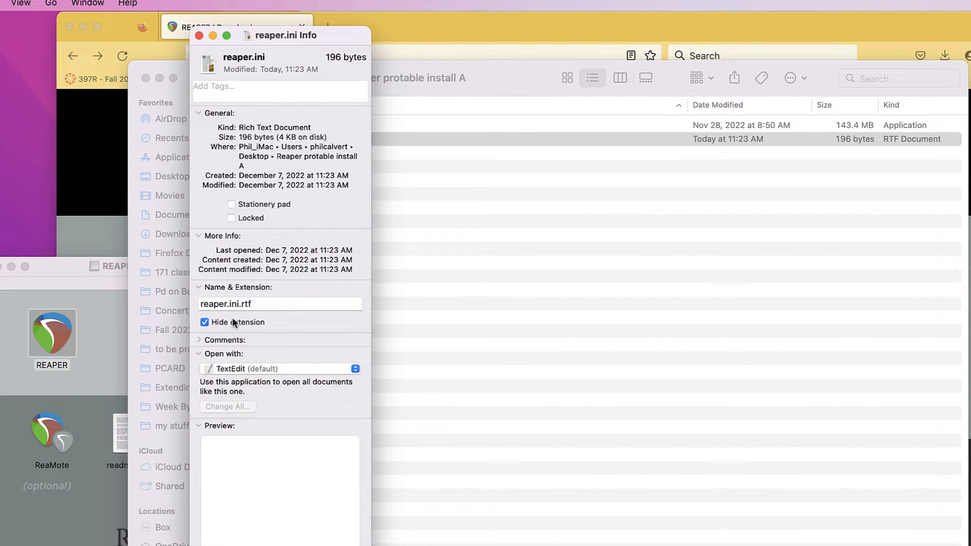
click(273, 303)
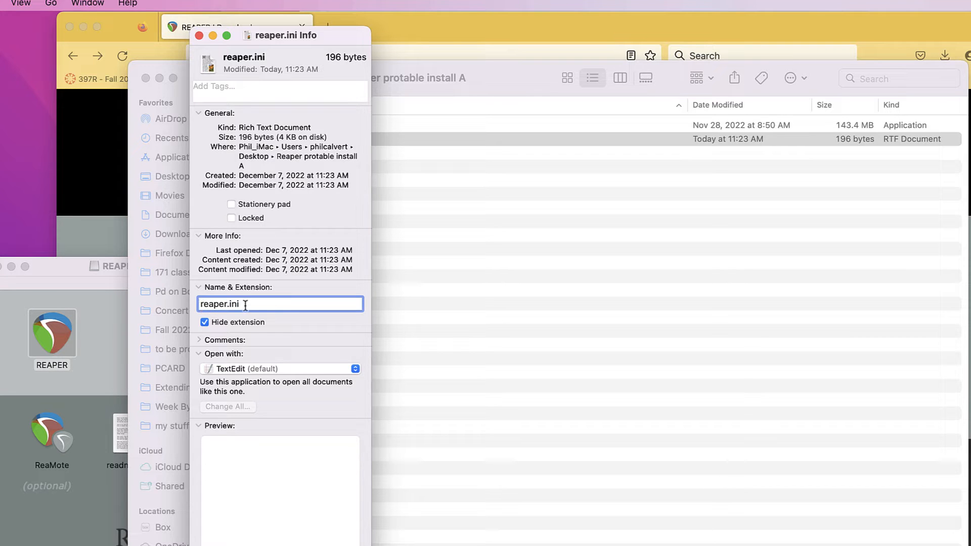
click(200, 287)
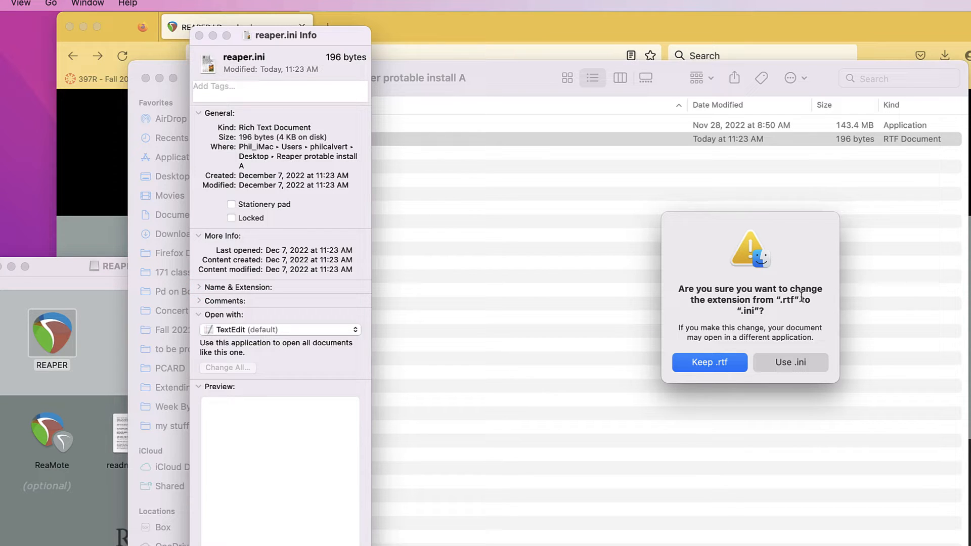
click(790, 362)
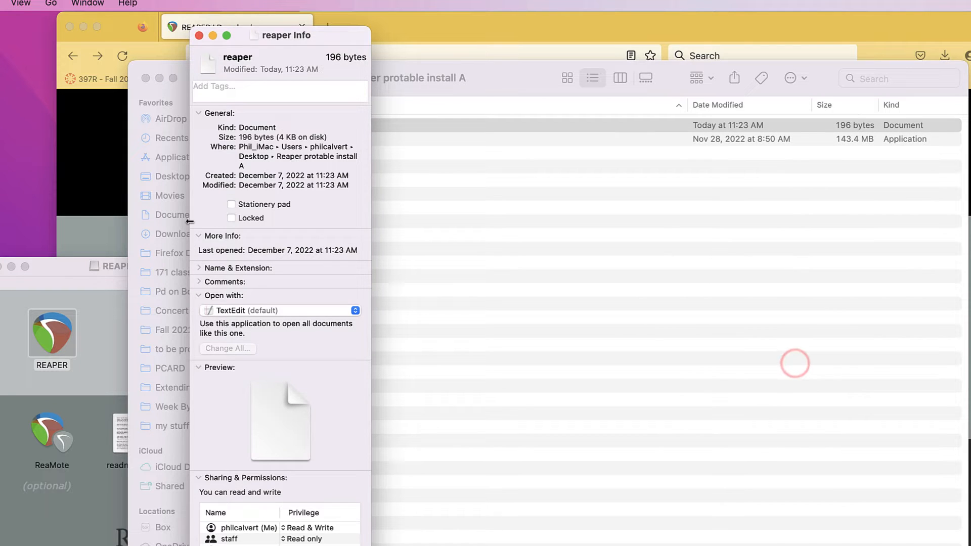
click(198, 268)
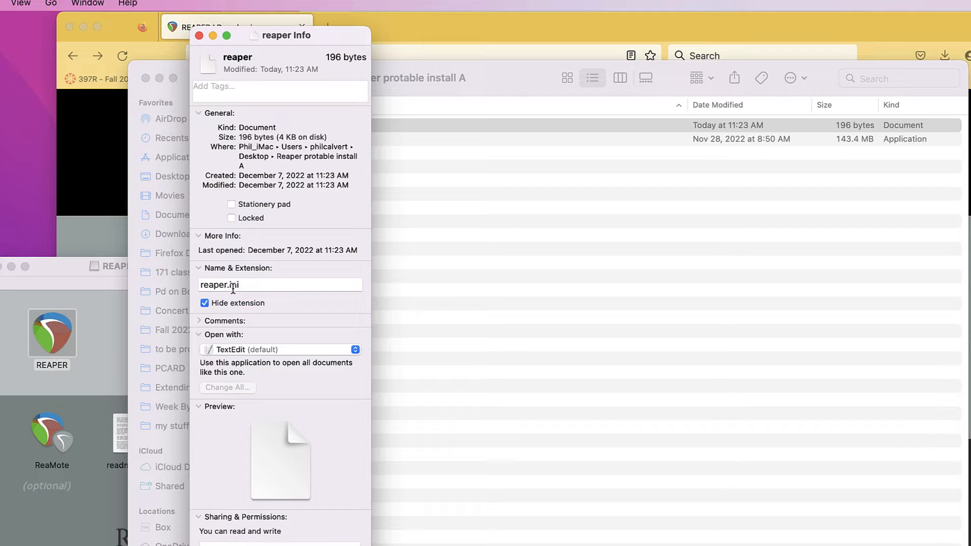
click(199, 36)
Turn off extension hiding for the reaper document in its file info and close the info window.
click(437, 208)
click(339, 139)
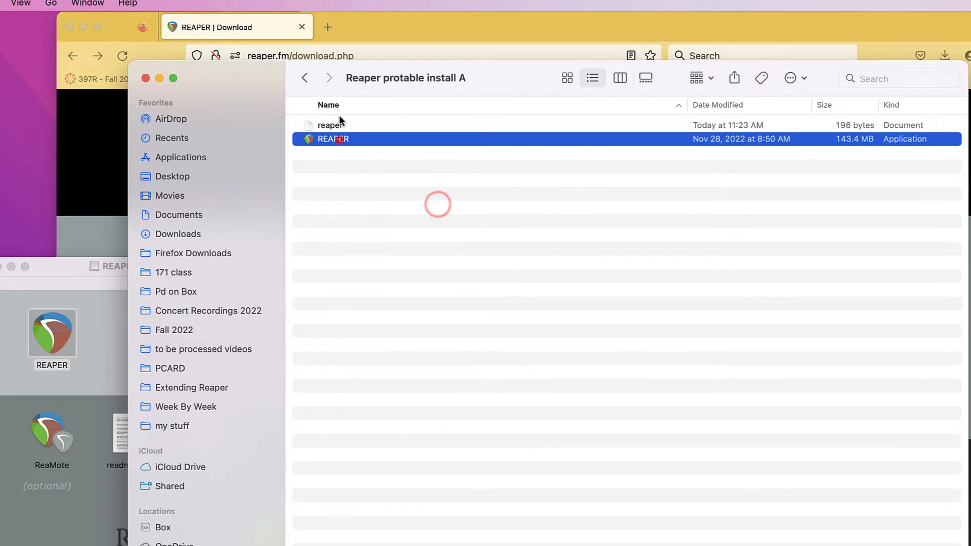
click(330, 125)
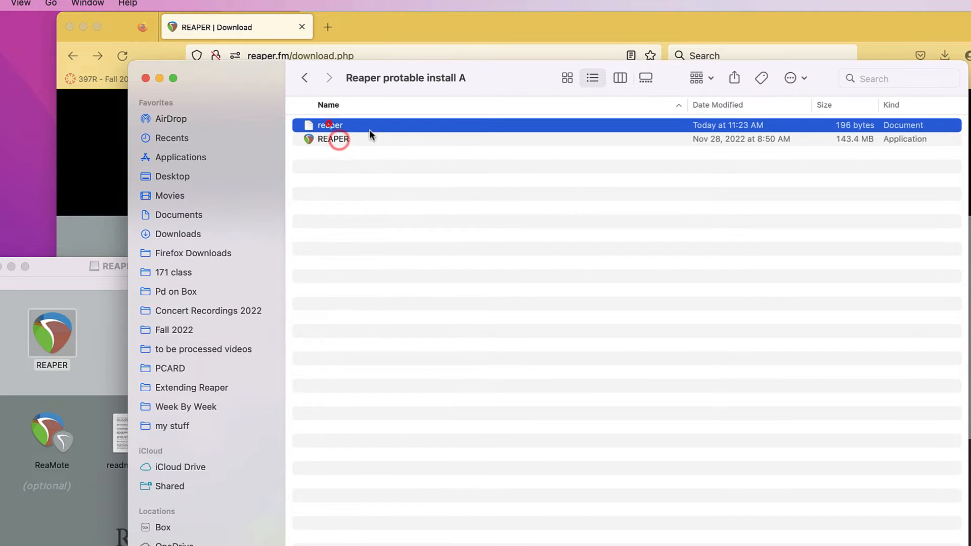
right_click(329, 124)
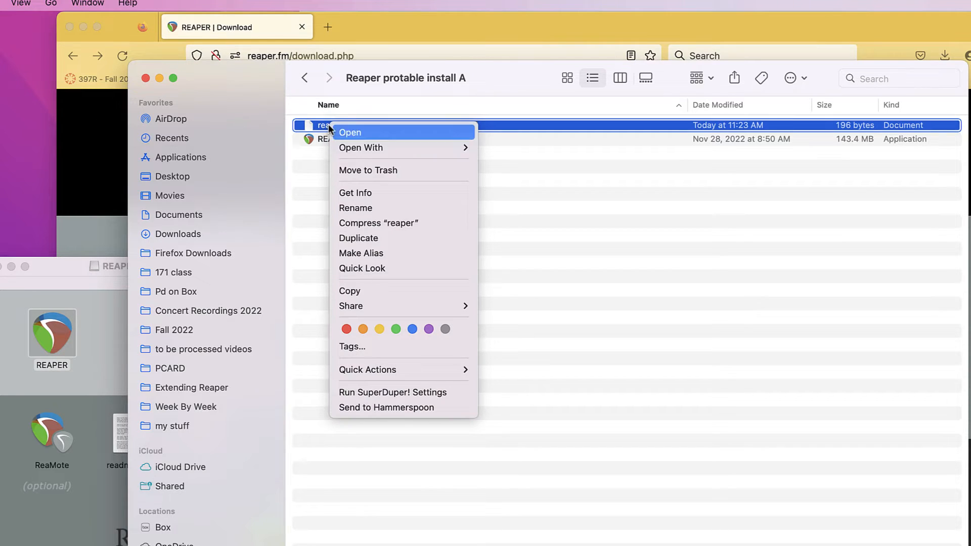
click(383, 191)
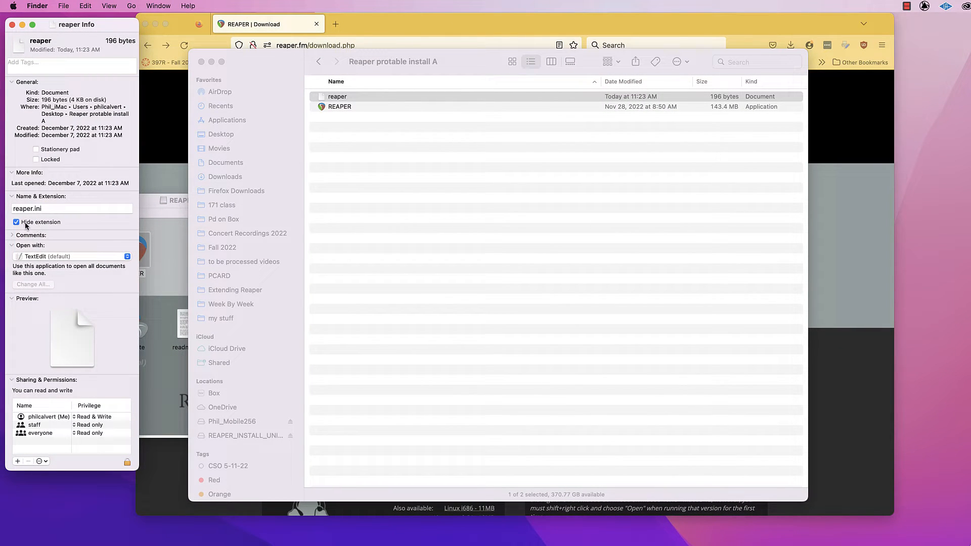
click(25, 224)
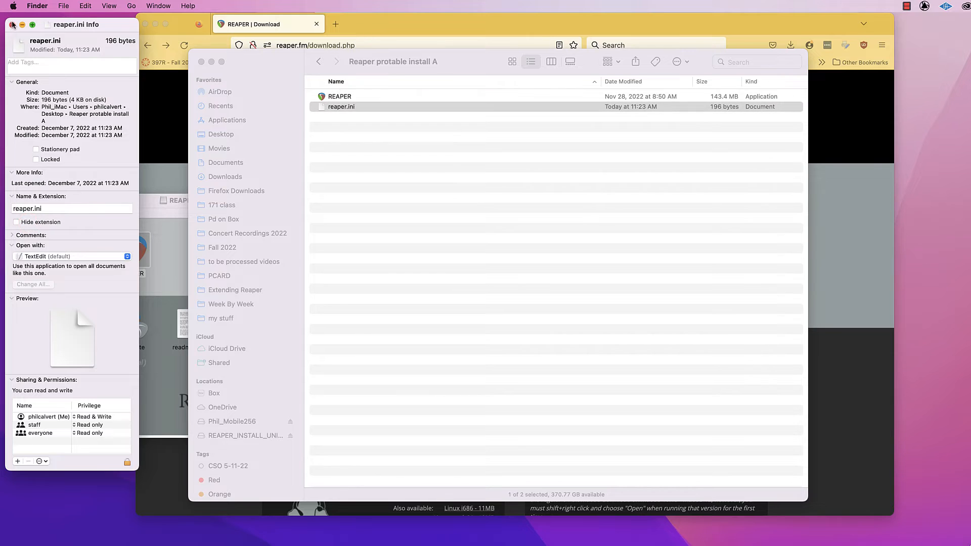
click(13, 24)
click(354, 142)
click(342, 106)
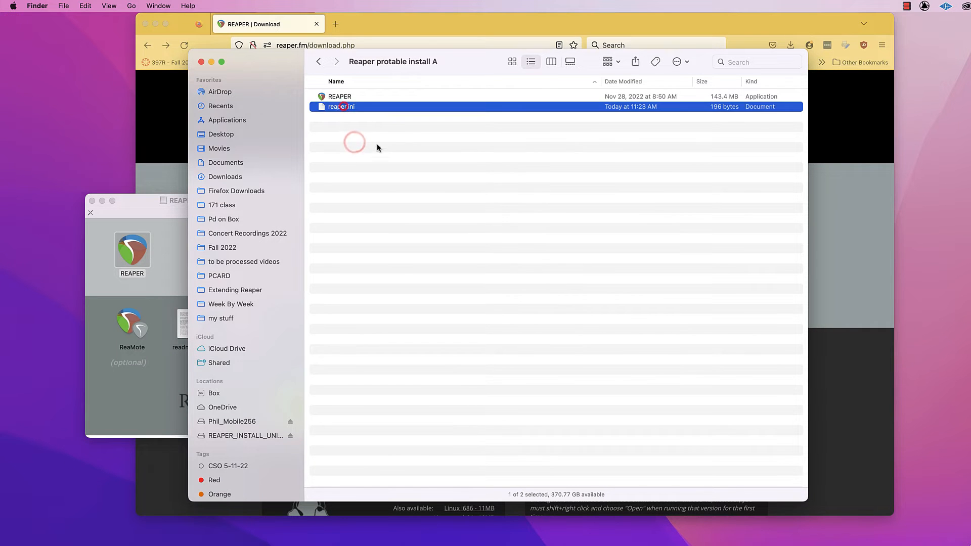
click(377, 145)
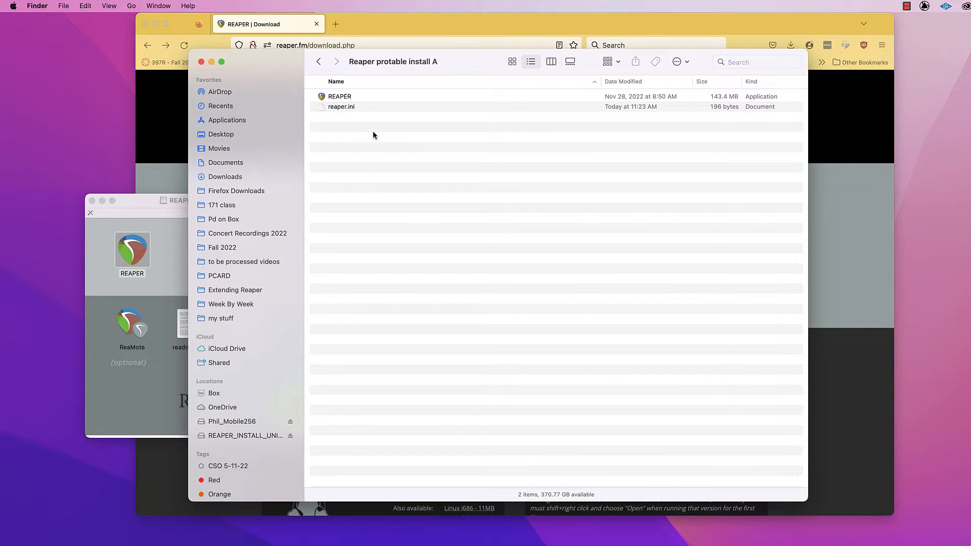
Launch the REAPER copy in the portable install folder, approve opening the downloaded app, and cancel the PdStalFx.vst3 security alert.
click(335, 96)
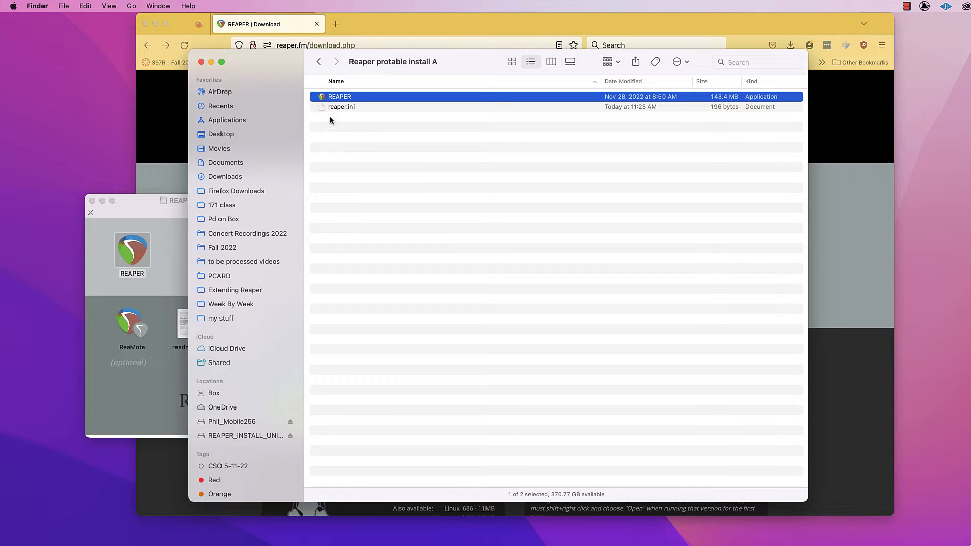
click(342, 109)
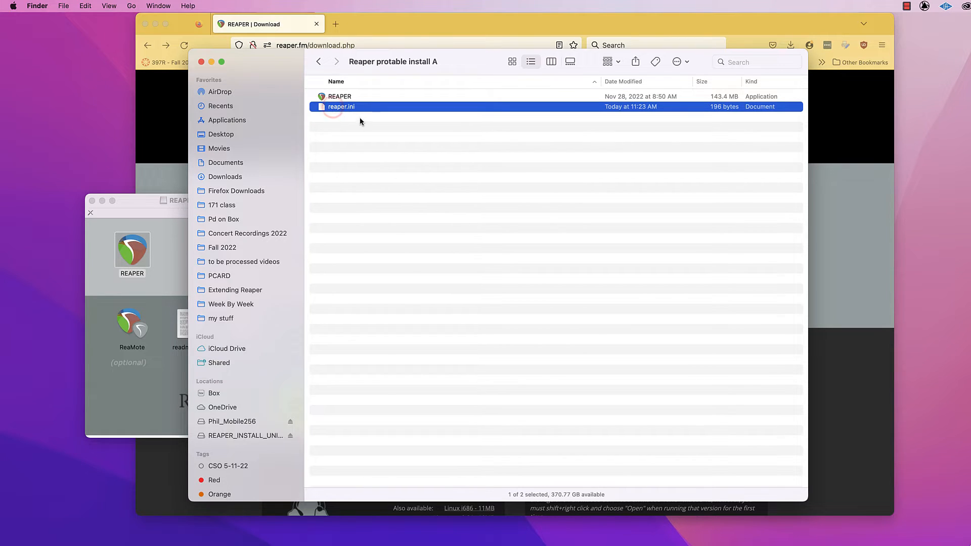
click(332, 98)
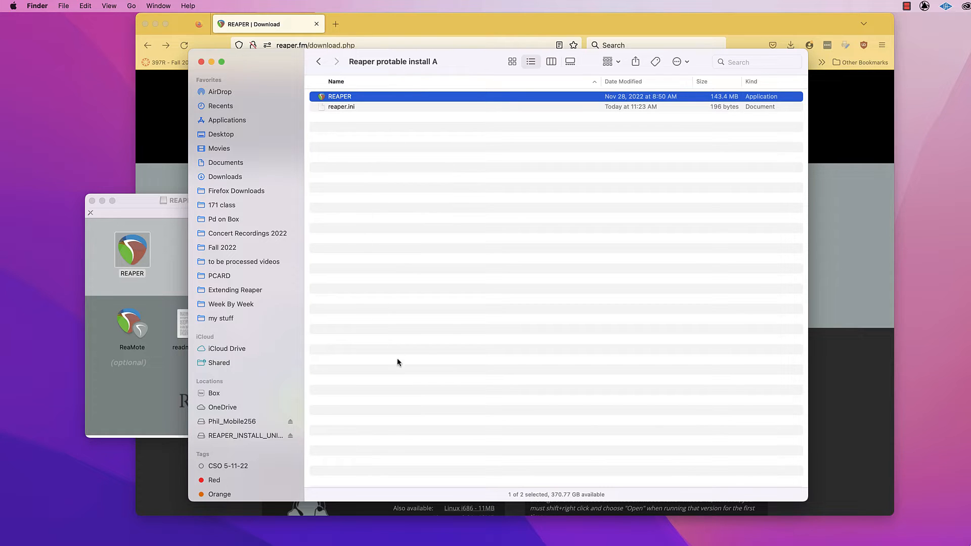
double_click(323, 97)
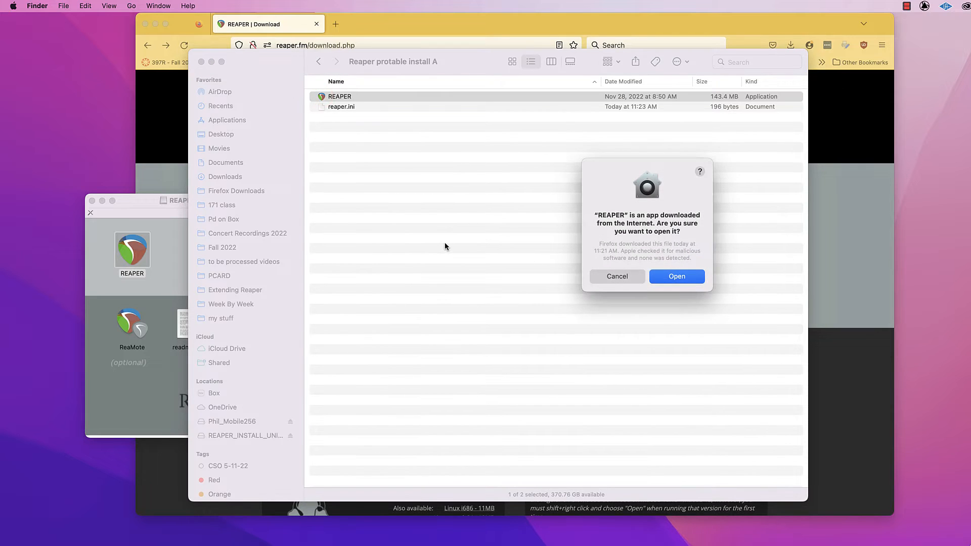
click(664, 281)
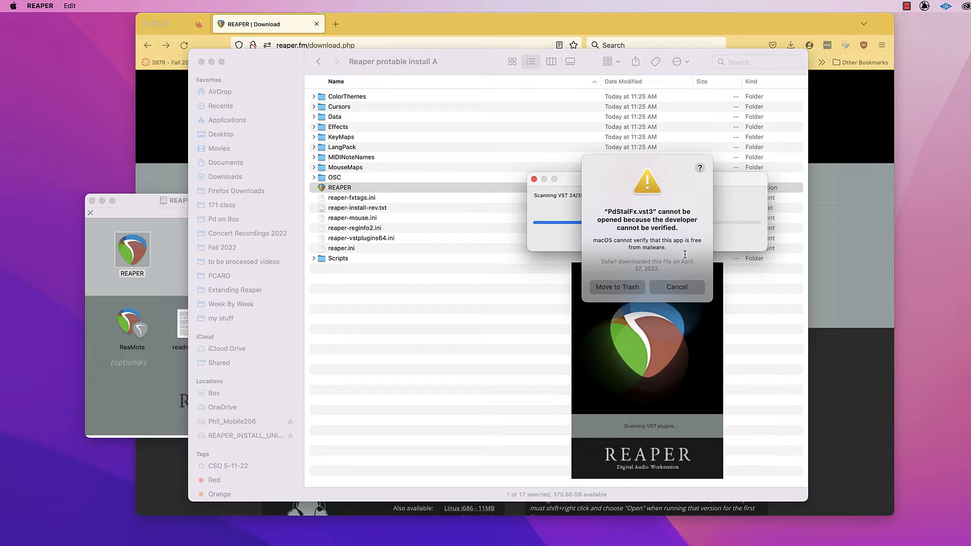
click(678, 287)
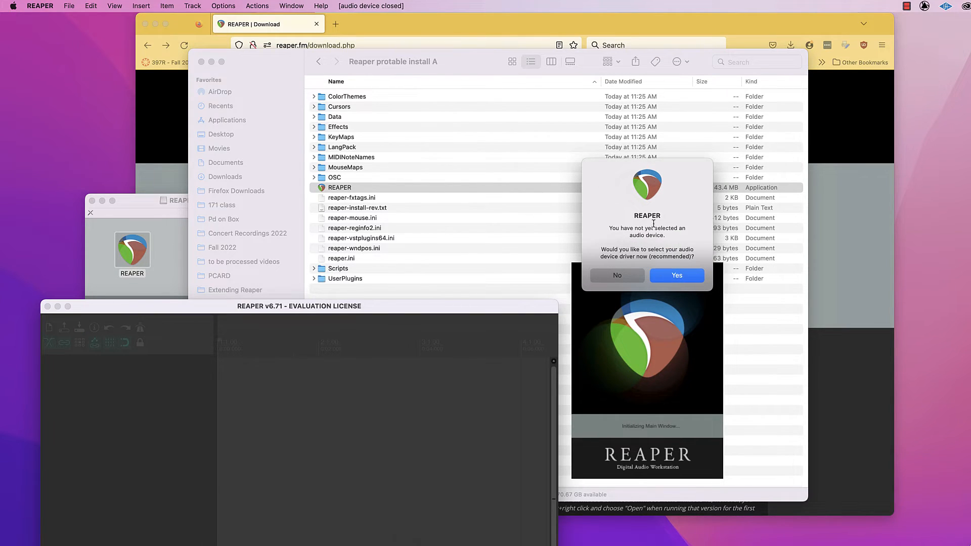
Agree to select an audio driver and set the audio device to Universal Audio Thunderbolt in REAPER's preferences.
click(686, 277)
drag(298, 403, 531, 146)
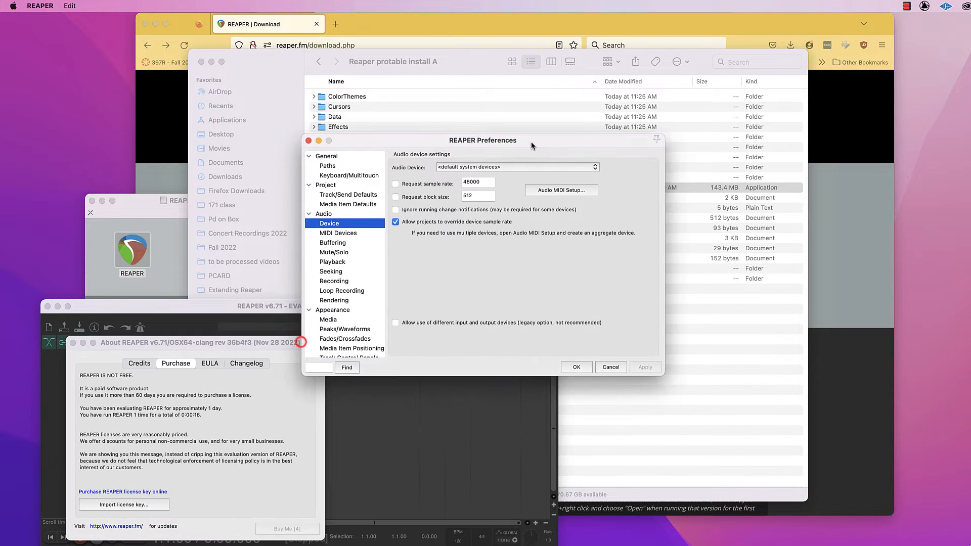
click(488, 167)
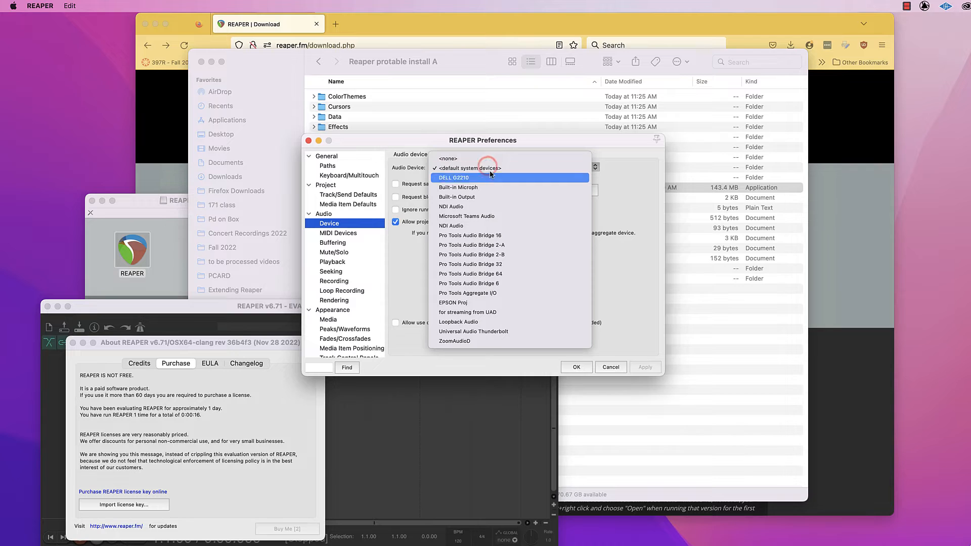
click(503, 332)
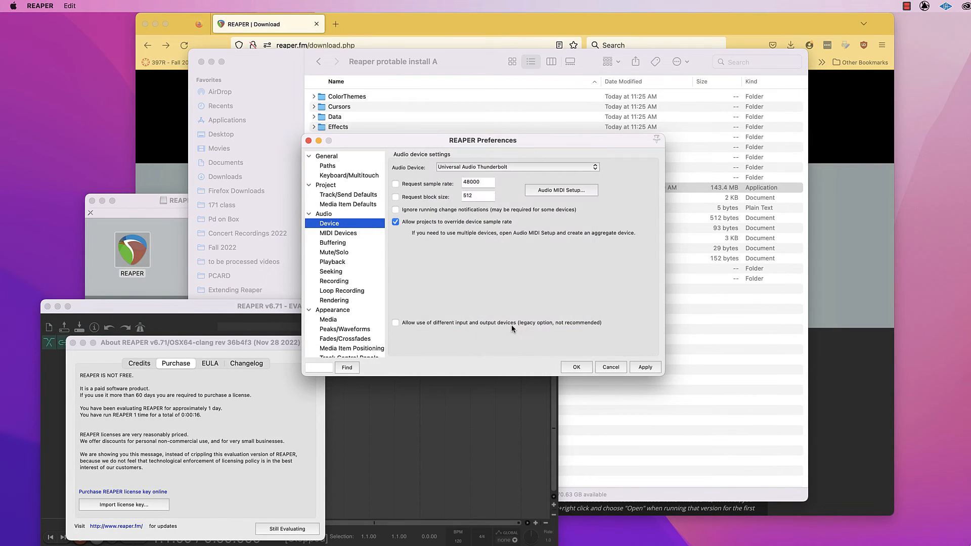
click(587, 368)
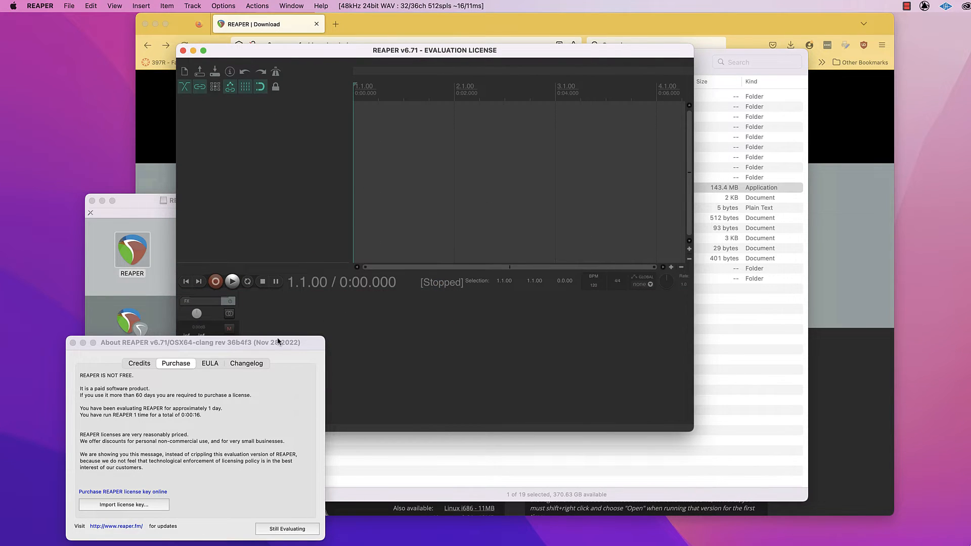
Dismiss the evaluation license notice by choosing to keep evaluating, and quit REAPER.
drag(278, 342, 579, 259)
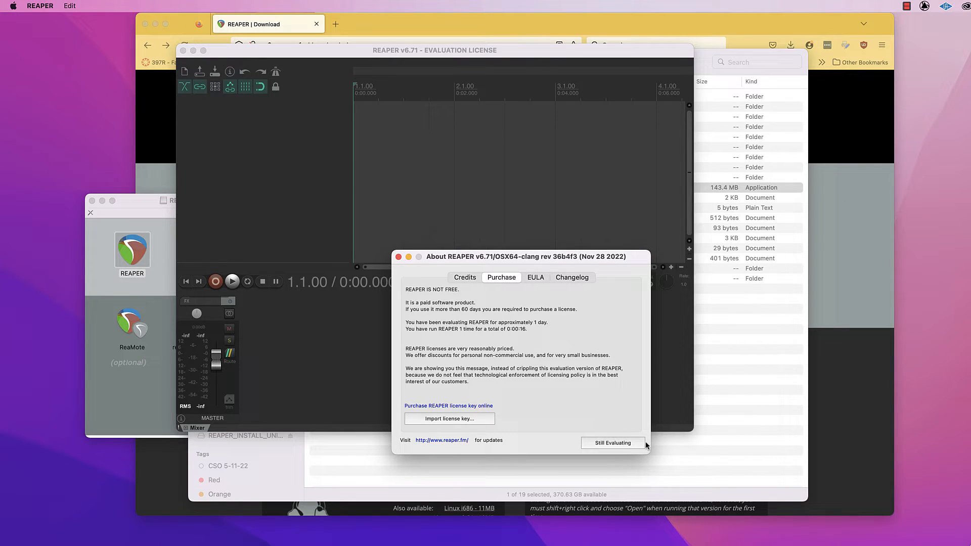
click(617, 444)
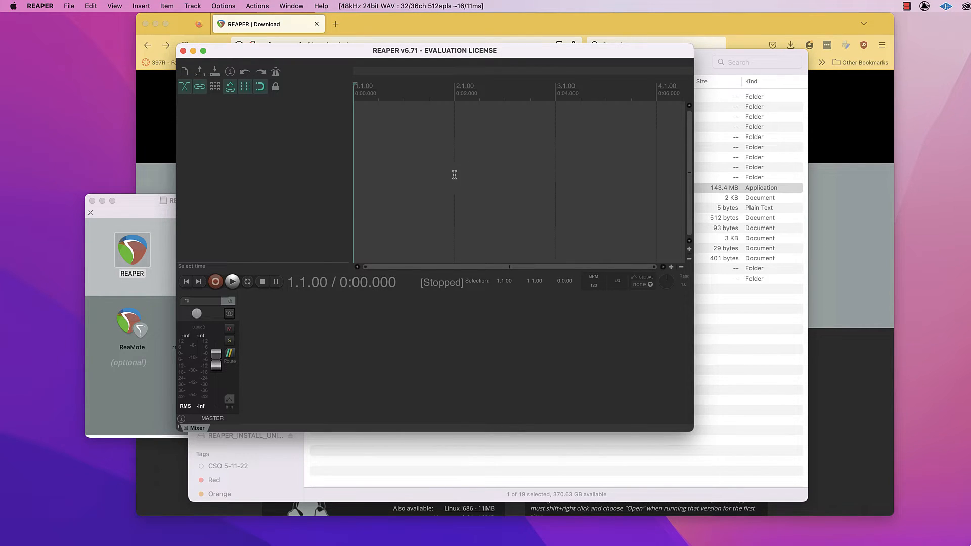
click(31, 6)
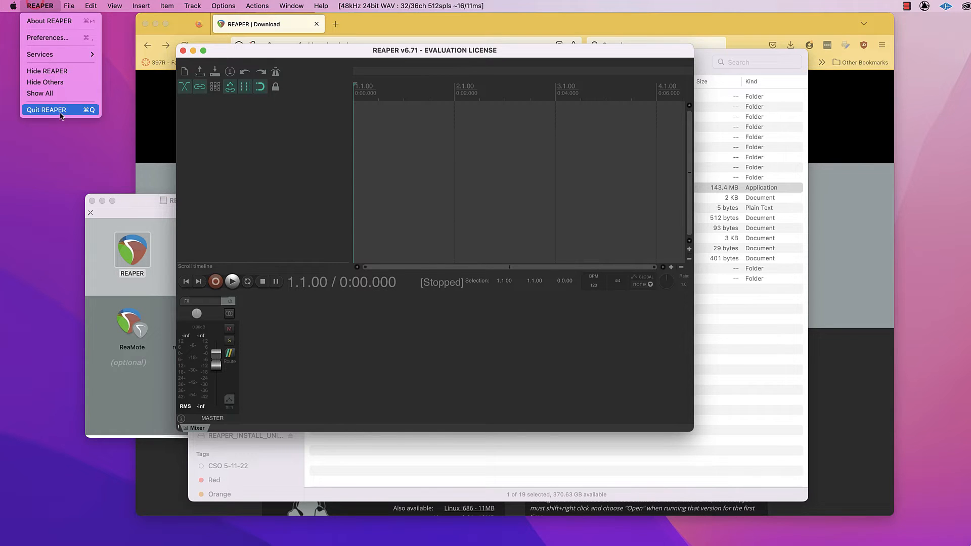
key(super+q)
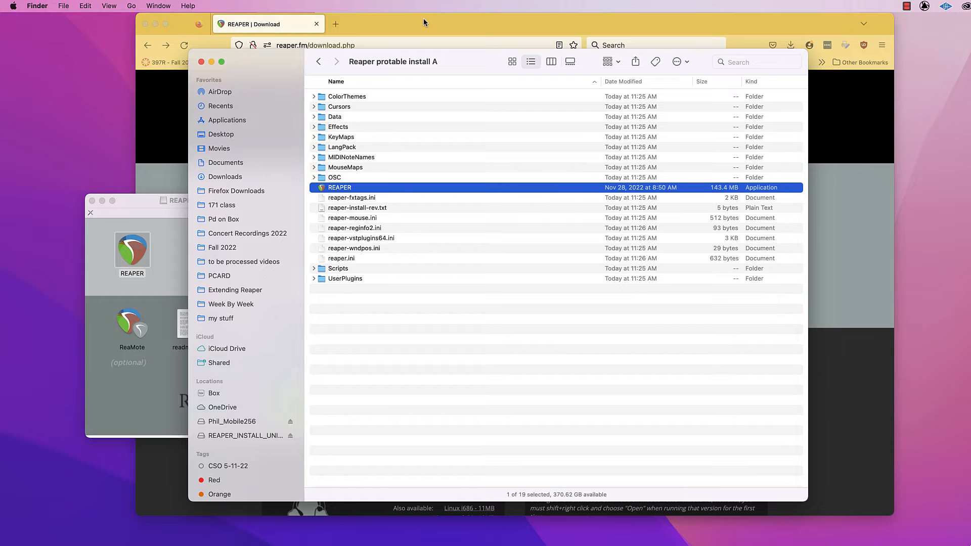
Switch to Firefox, search the web for "sws reaper", and open the SWS / S&M Extension website.
drag(472, 64, 395, 78)
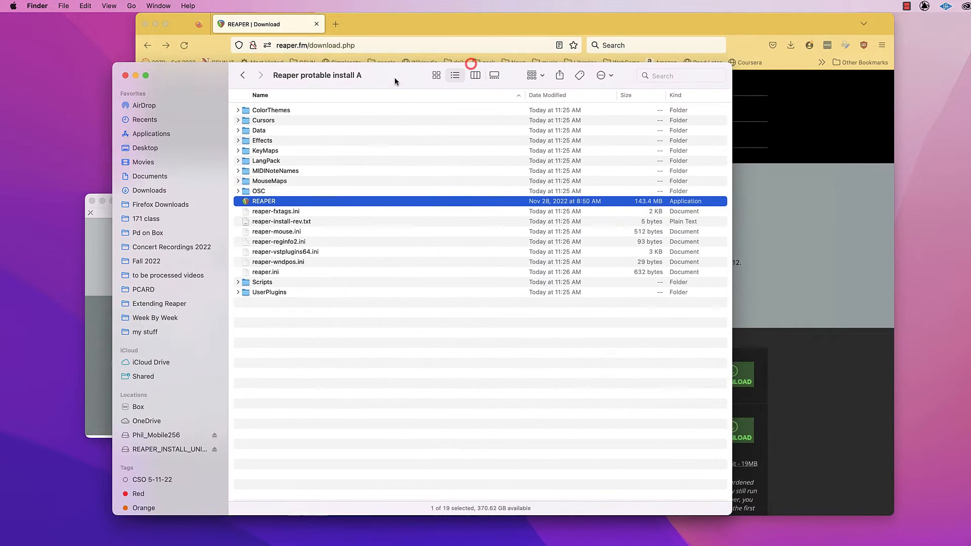
click(416, 25)
click(400, 47)
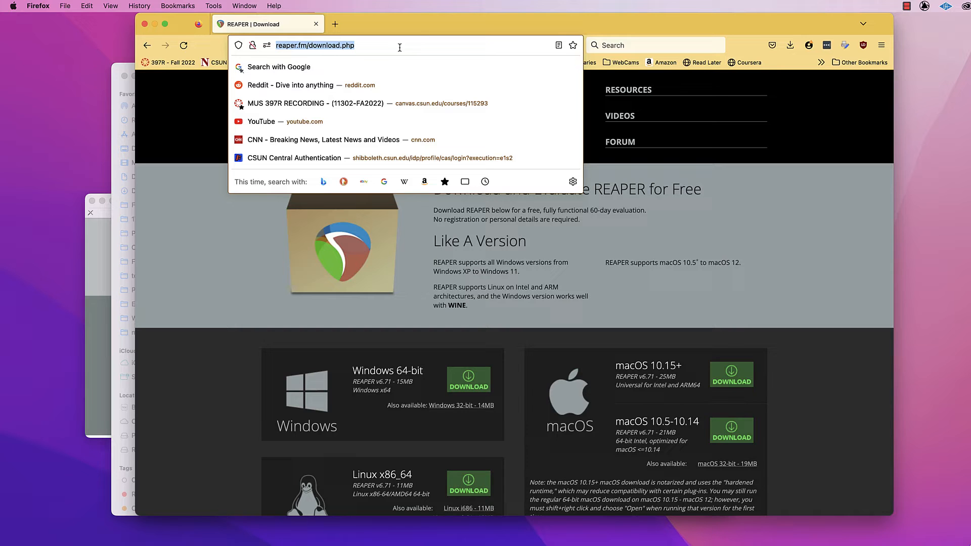
text(sws)
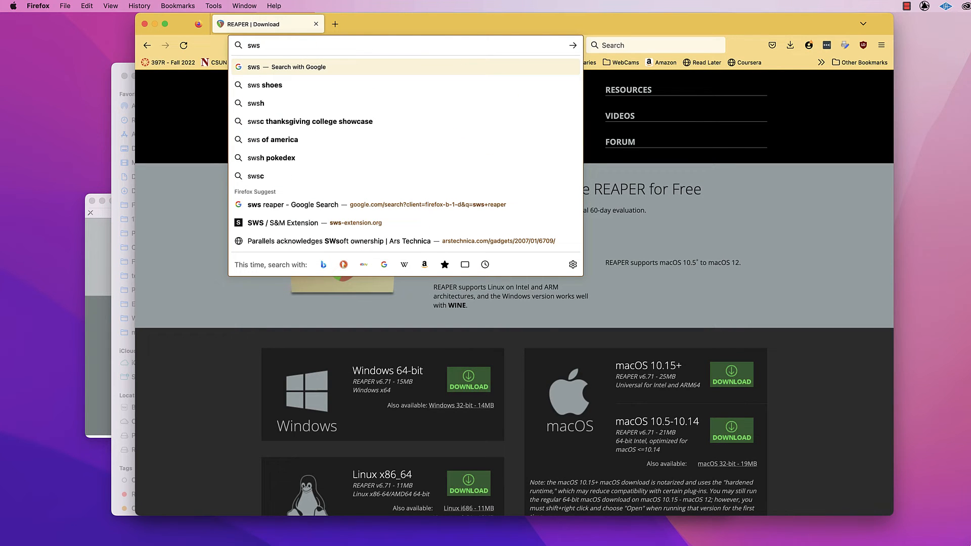
text( re)
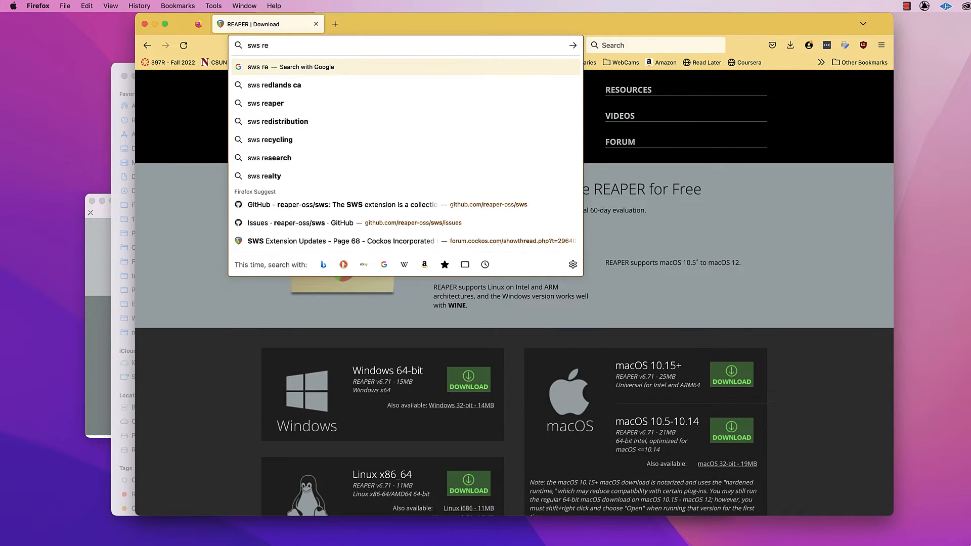
text(aper)
key(Return)
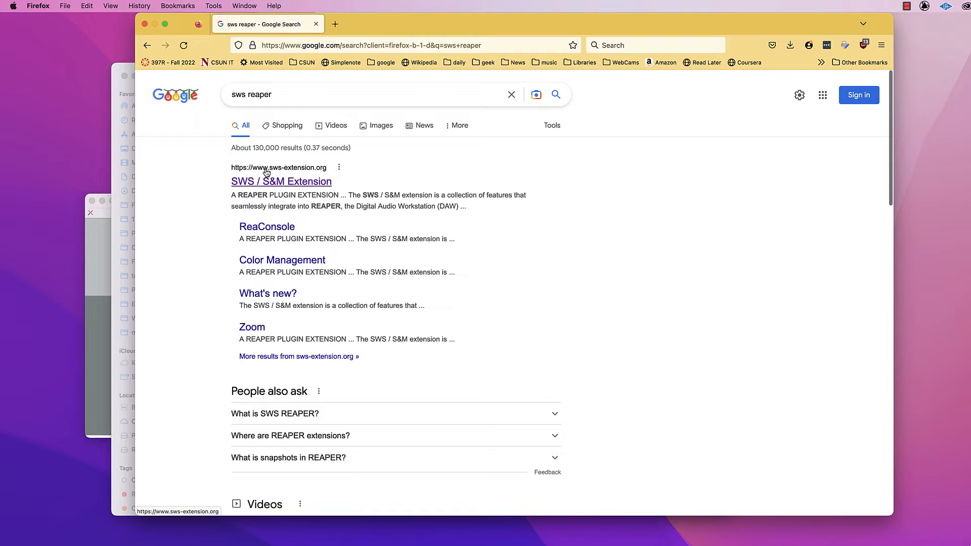
click(298, 183)
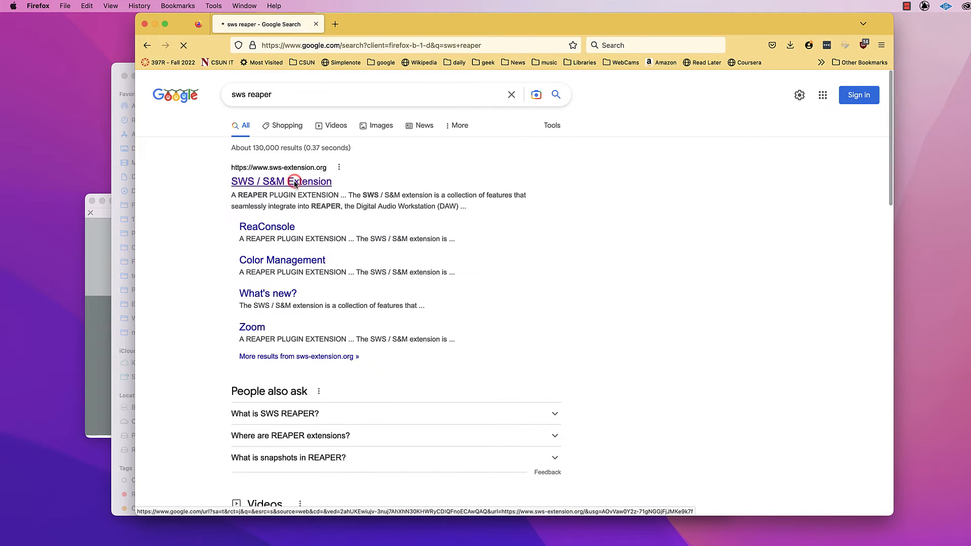
Download the macOS x64 build of the SWS extension and reveal the downloaded disk image in Finder.
scroll(548, 220, down, 5)
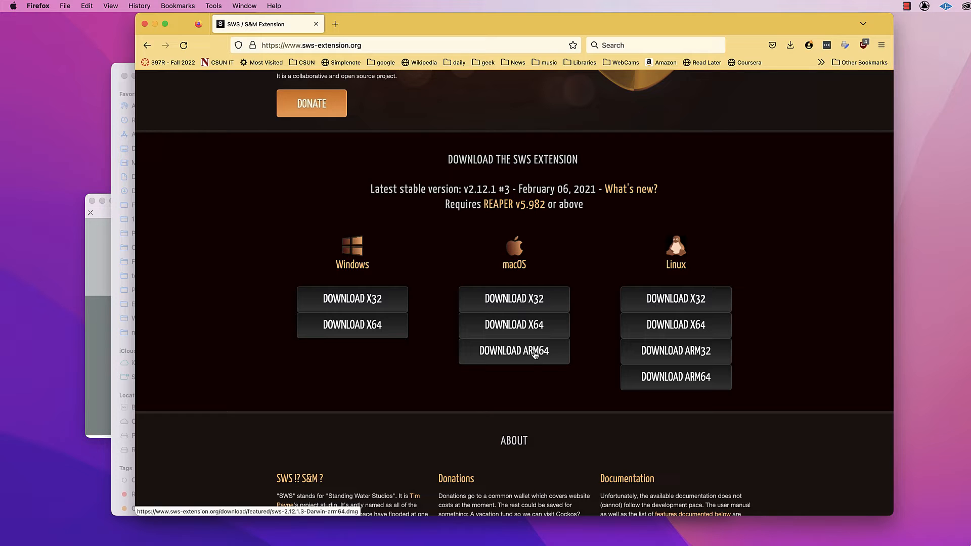
click(527, 327)
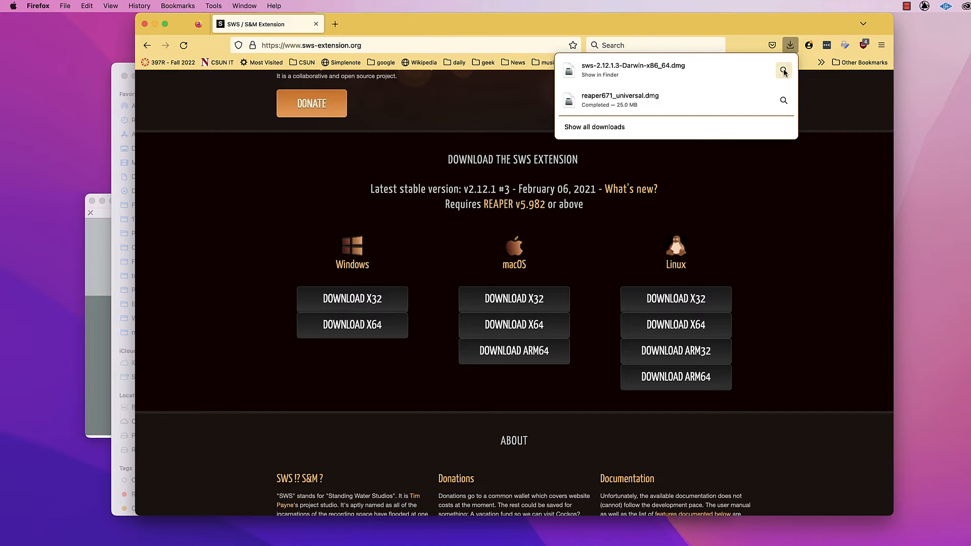
click(783, 71)
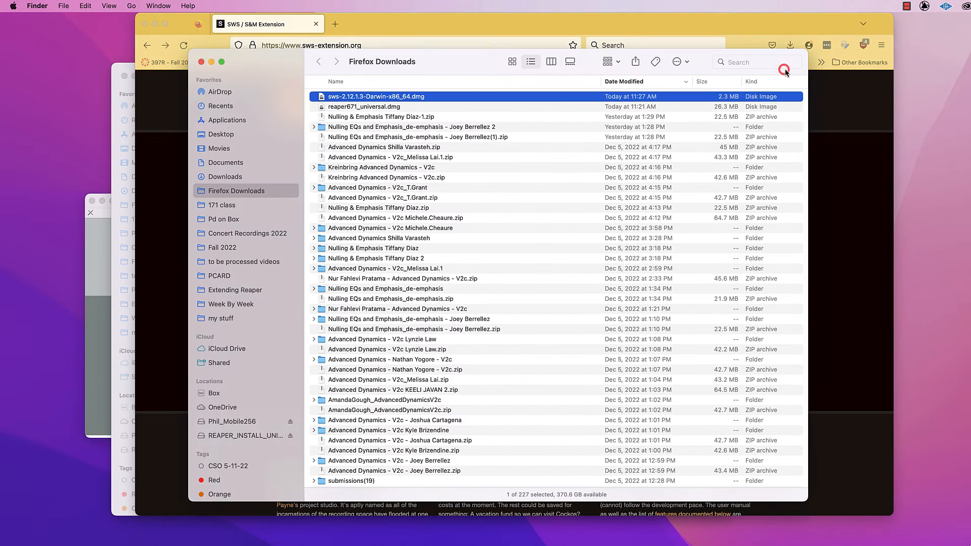
Open sws-2.12.1.3-Darwin-x86_64.dmg, agree to its license, and move the SWS Extension window fully into view.
double_click(396, 97)
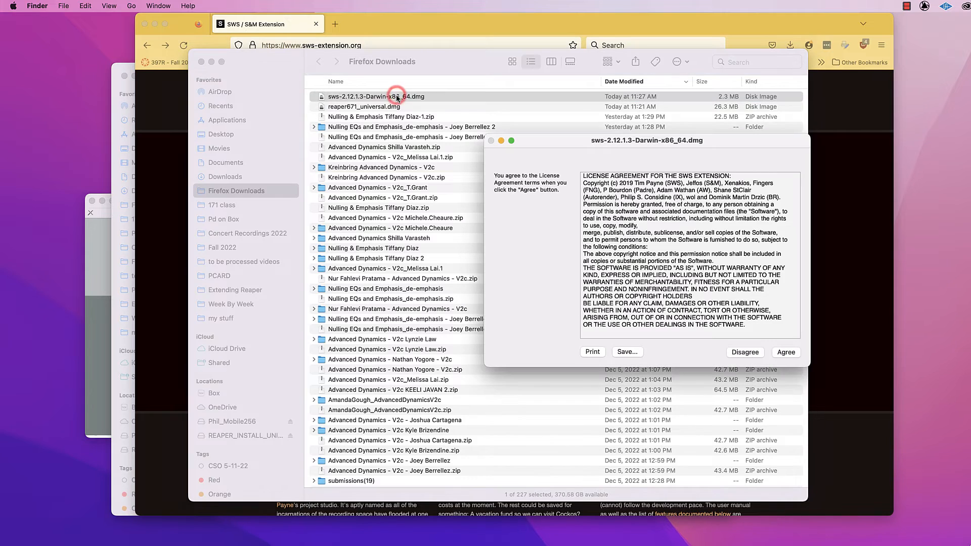
click(785, 353)
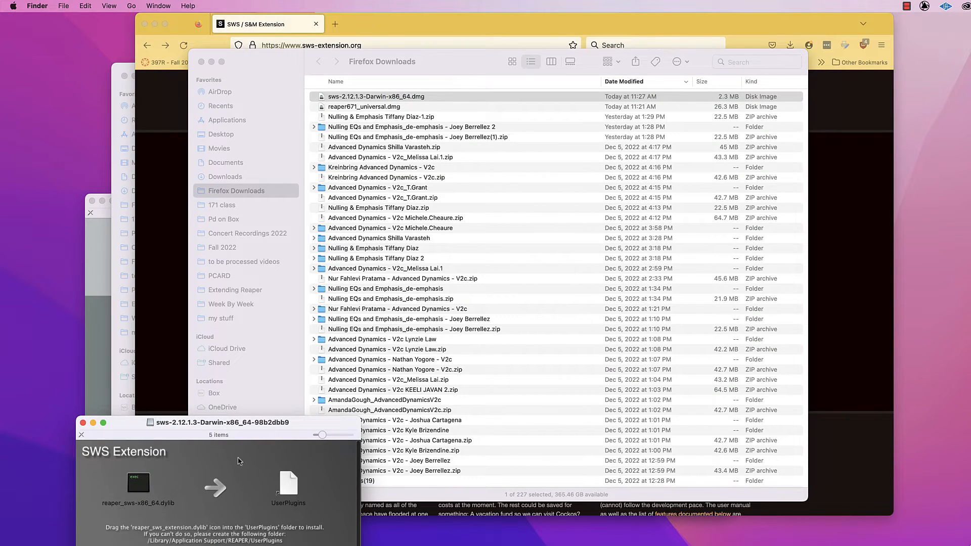
drag(306, 423, 317, 137)
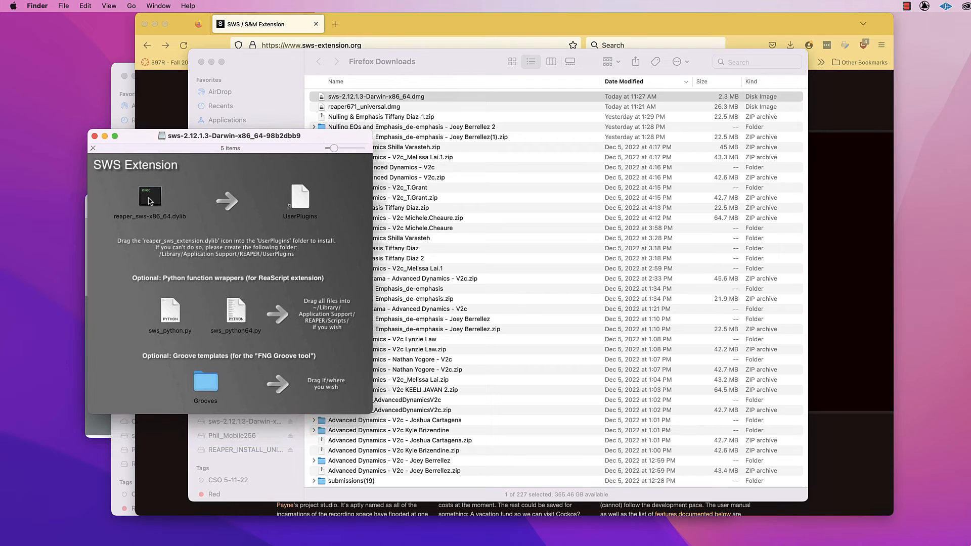
Copy reaper_sws-x86_64.dylib from the SWS disk image into the UserPlugins folder of Reaper protable install A.
drag(152, 198, 296, 205)
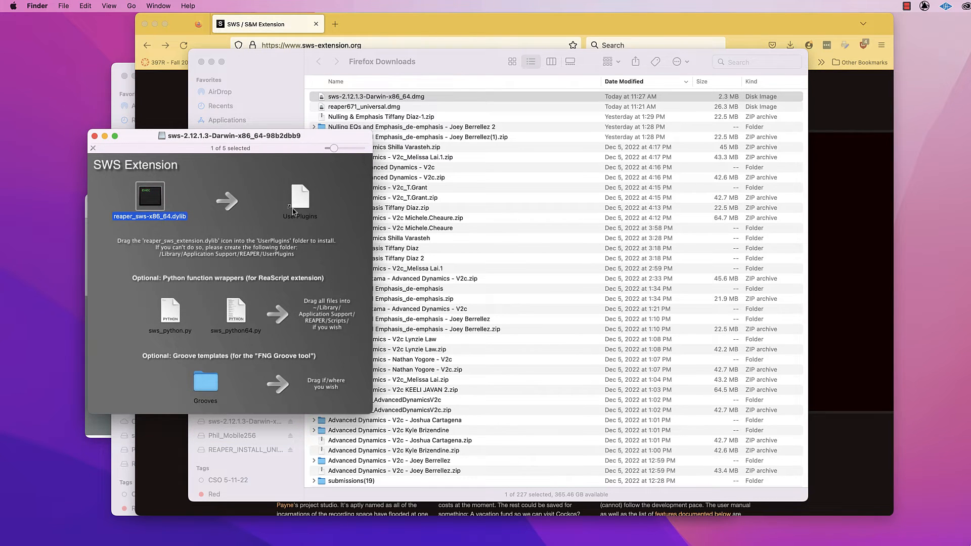
click(438, 59)
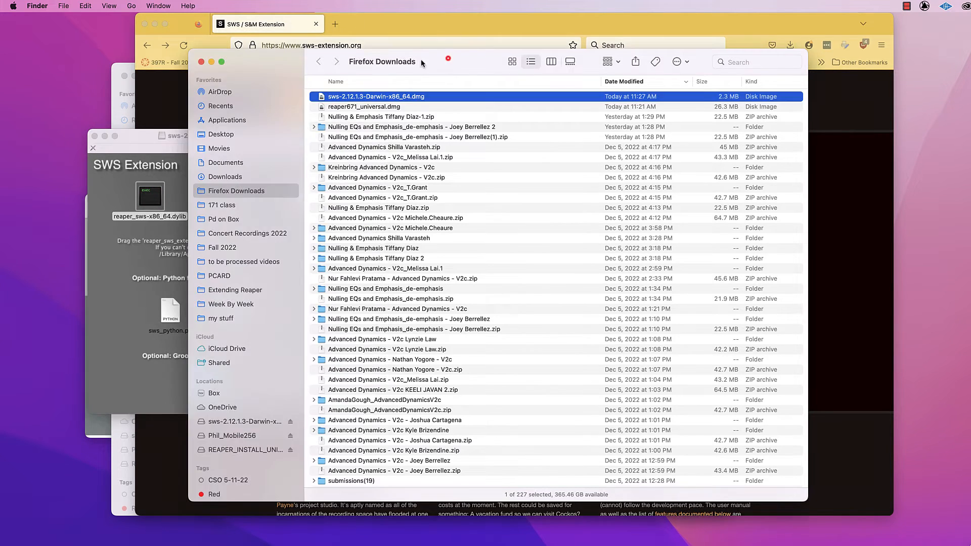
click(222, 135)
double_click(367, 97)
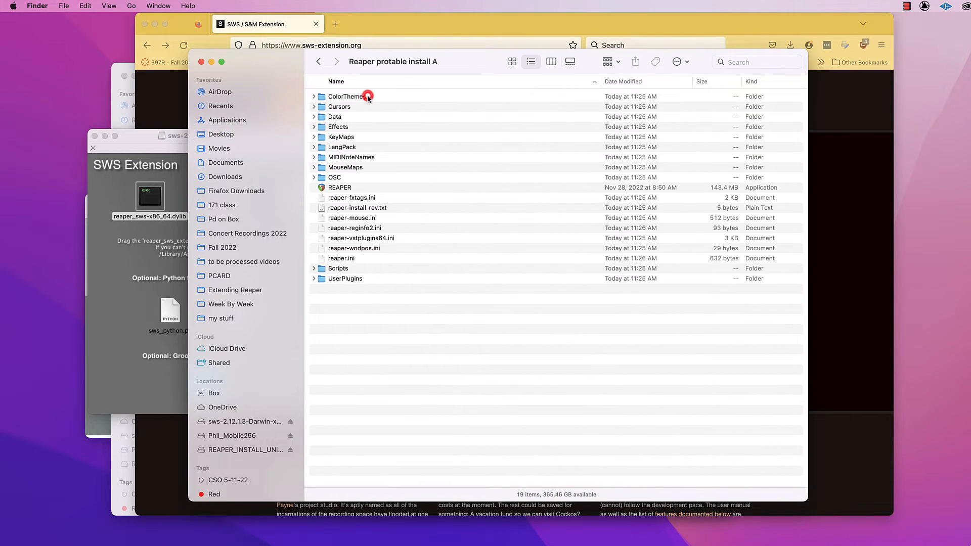
click(331, 281)
double_click(325, 279)
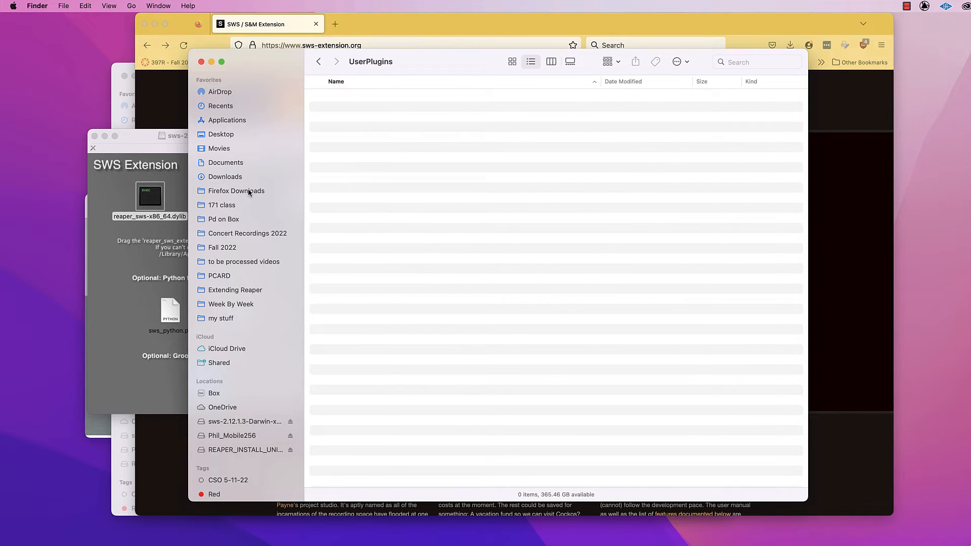
drag(149, 200, 418, 190)
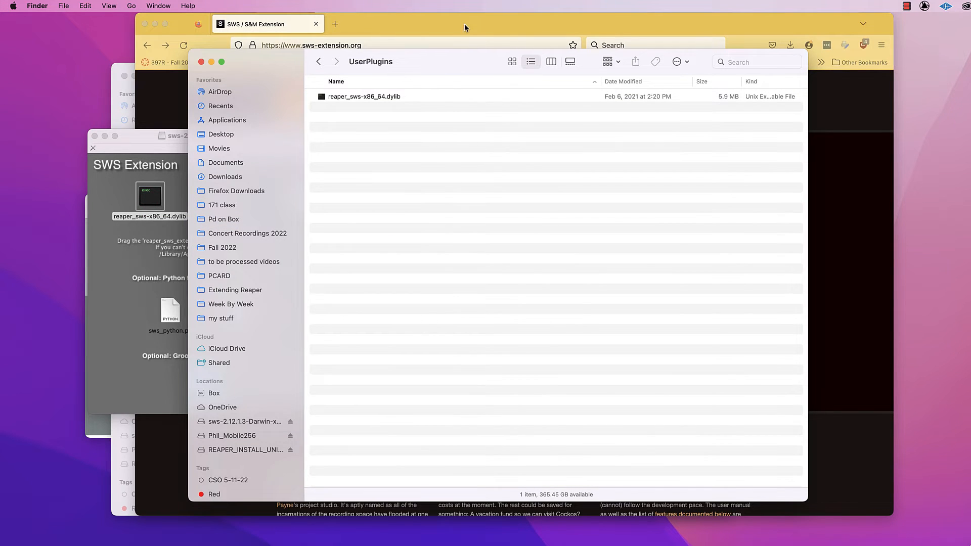
Switch to Firefox, open reapack.com in a new tab, and download the macOS x86 64-bit build of ReaPack.
click(436, 23)
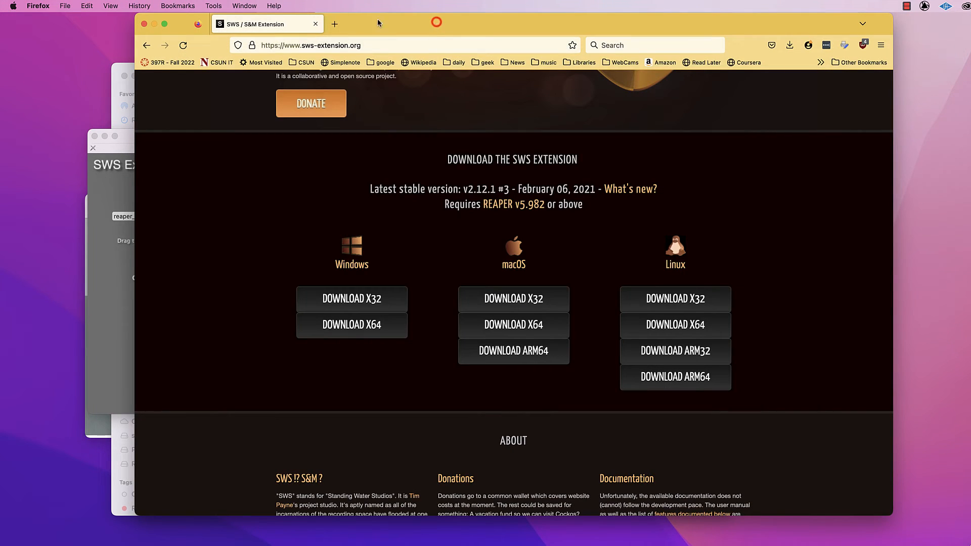
click(335, 24)
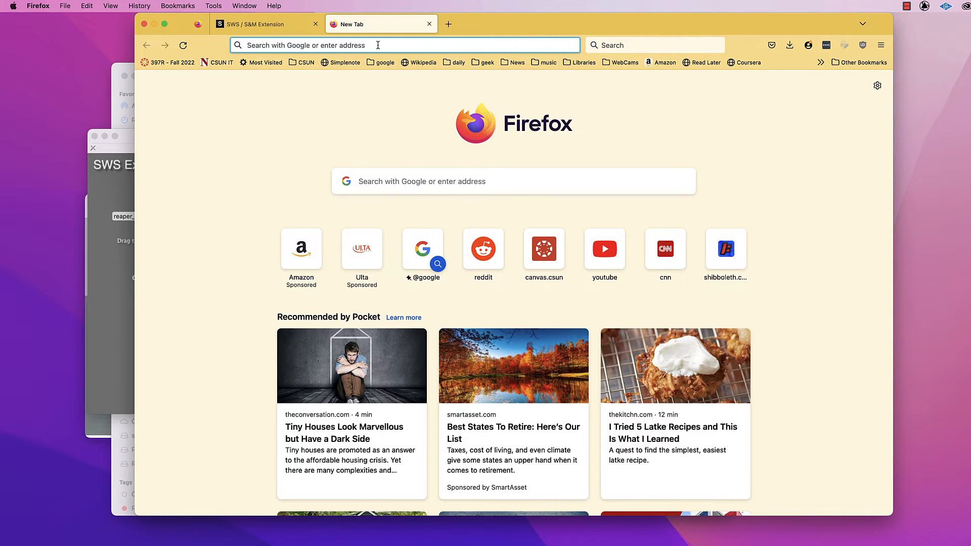
click(377, 45)
text(rea)
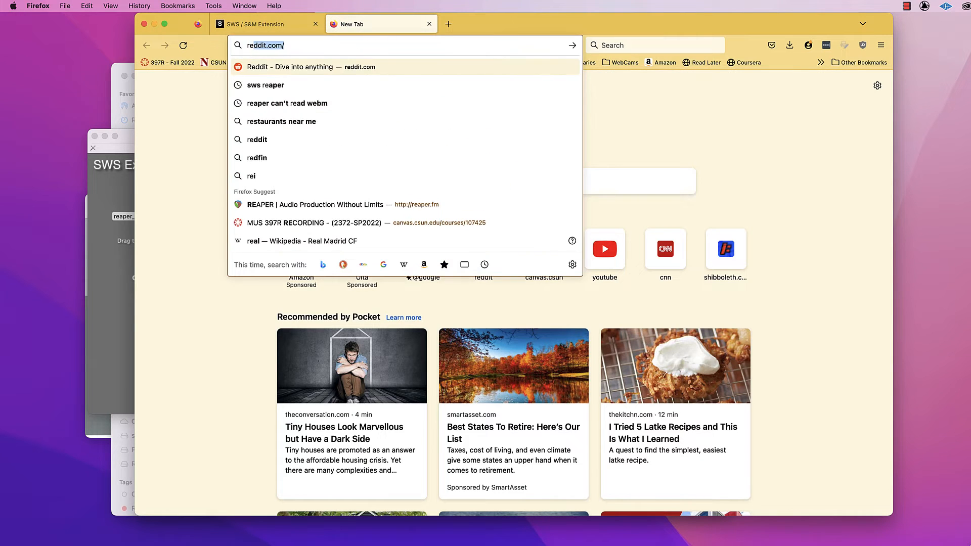
text(pack)
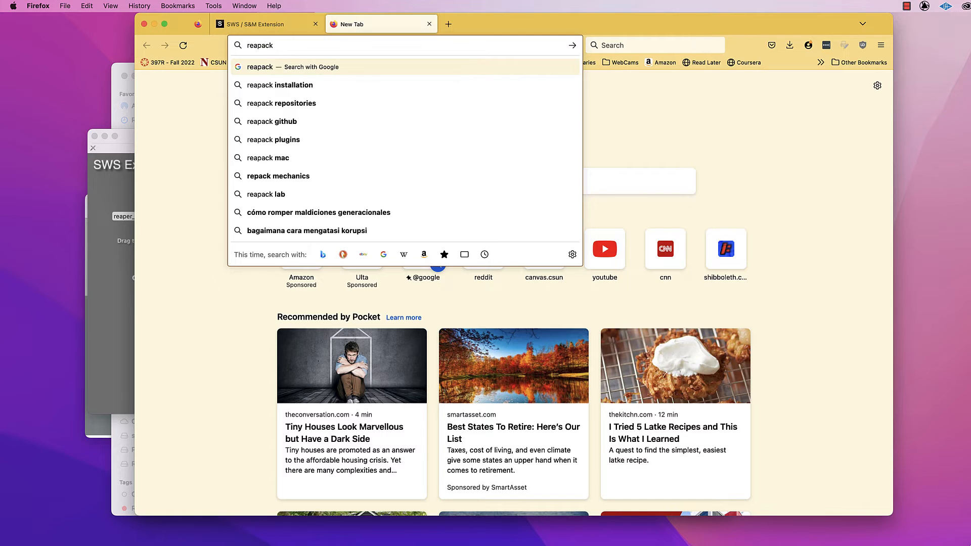
text(.com)
key(Return)
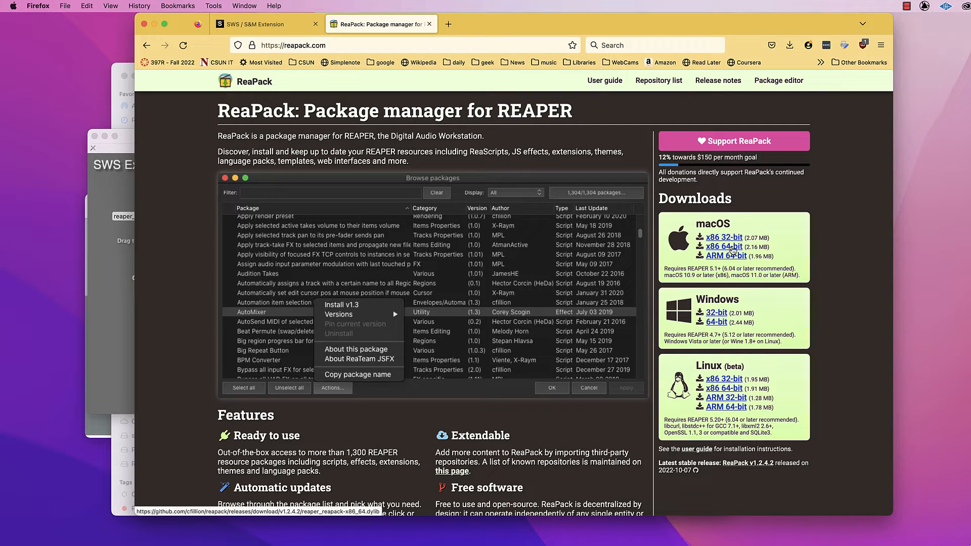
click(737, 248)
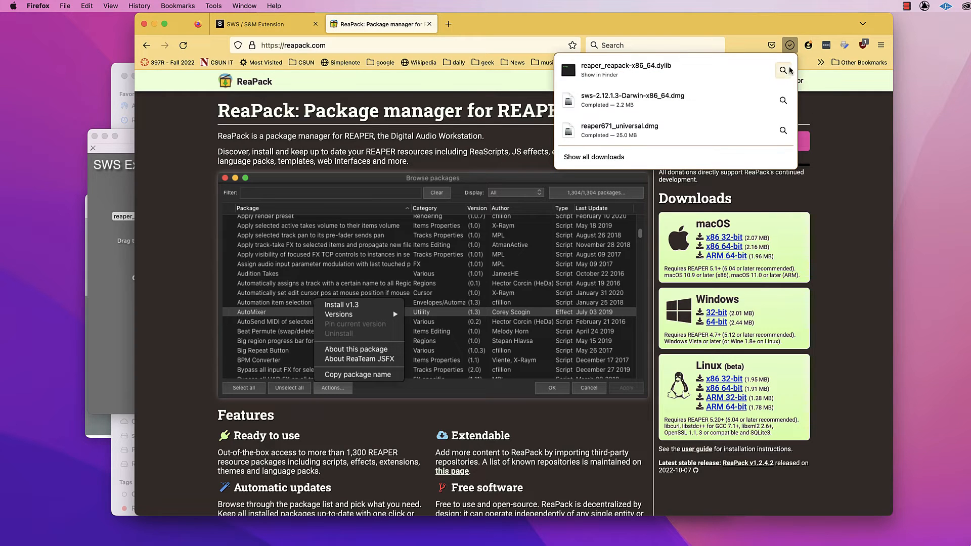
Move the downloaded reaper_reapack-x86_64.dylib into the UserPlugins folder of Reaper protable install A, using a second Finder window.
click(782, 71)
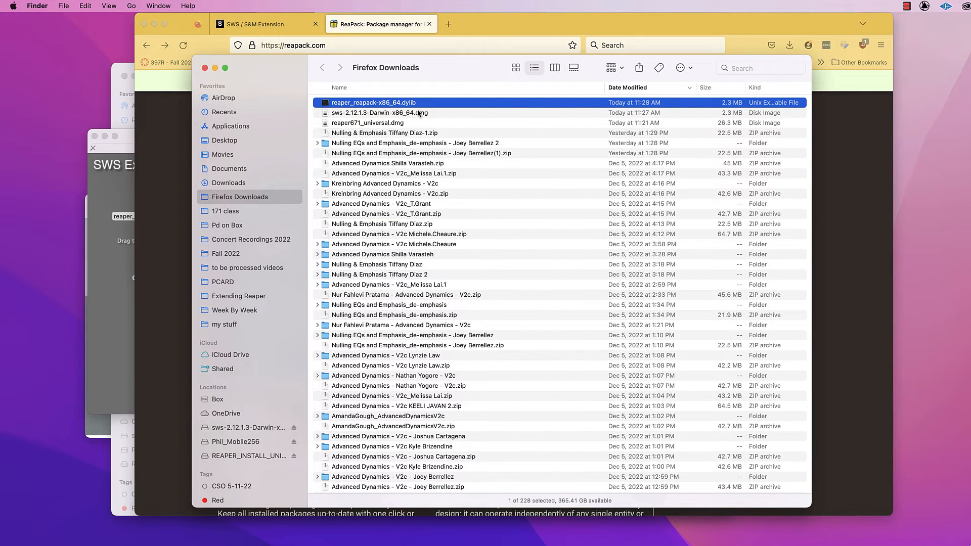
click(66, 5)
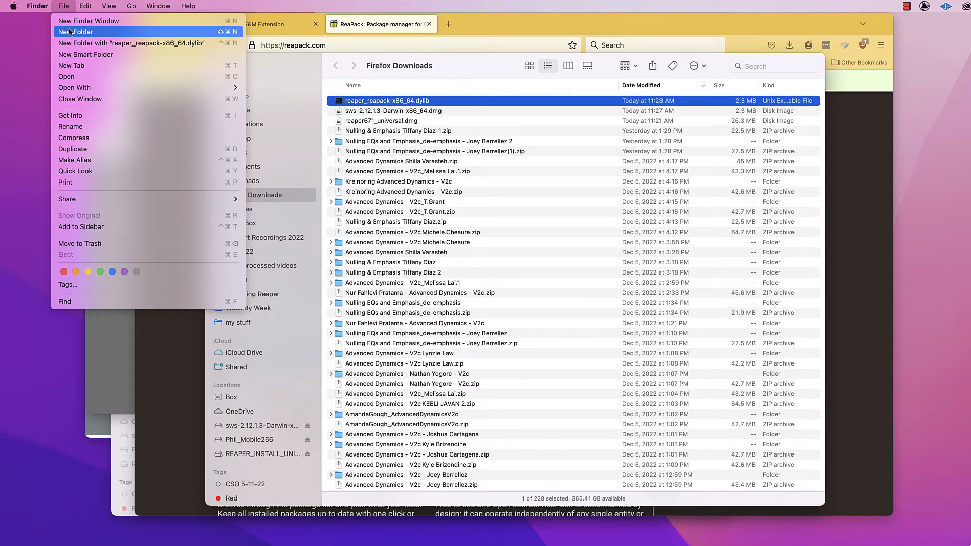
click(83, 21)
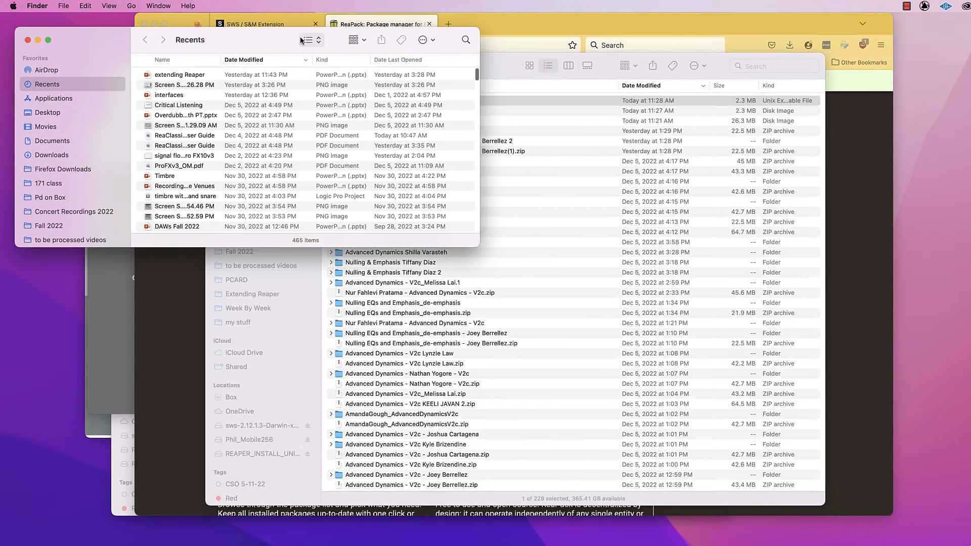
click(57, 117)
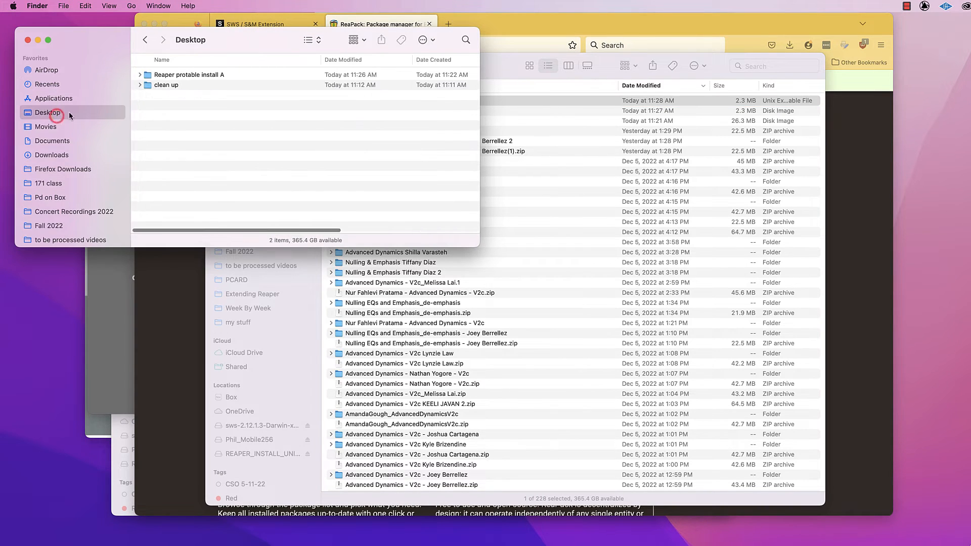
click(171, 76)
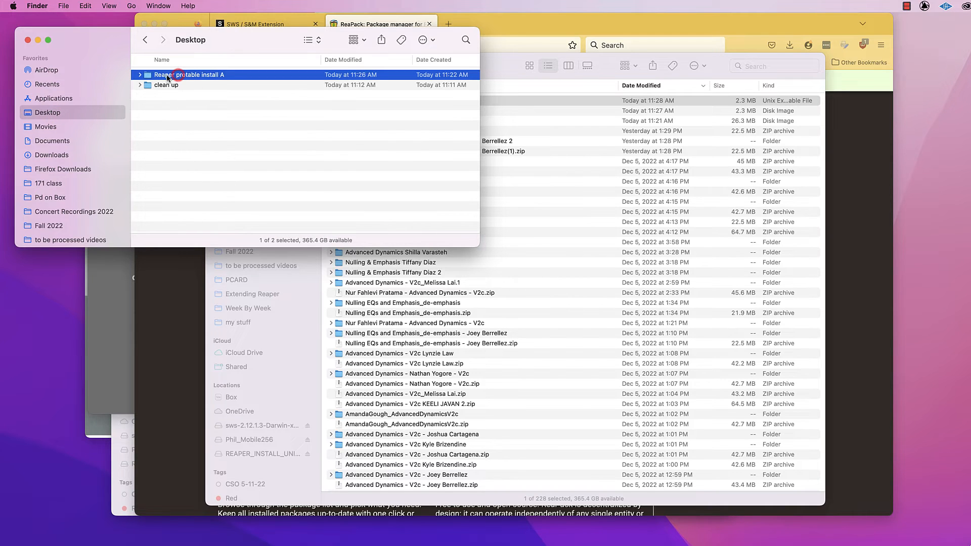
click(167, 75)
double_click(167, 75)
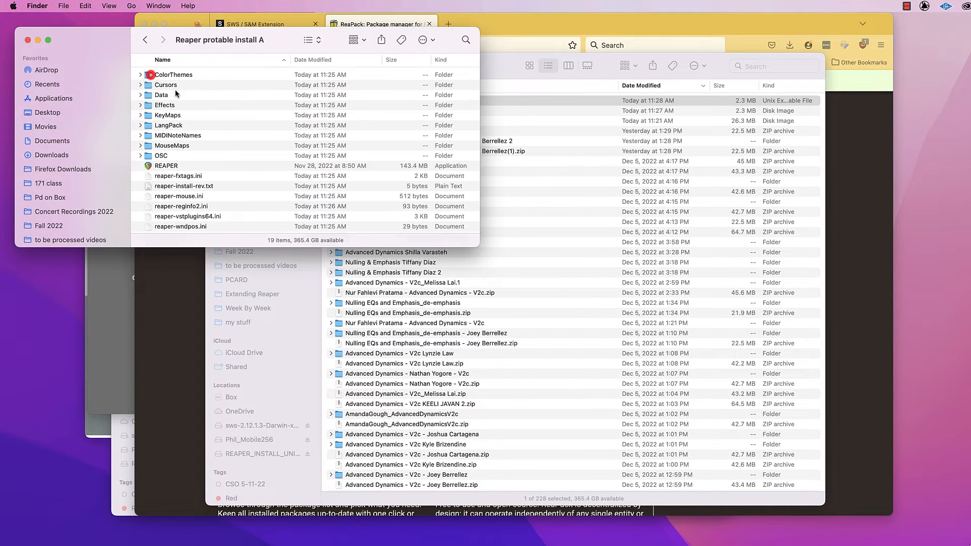
scroll(196, 160, down, 3)
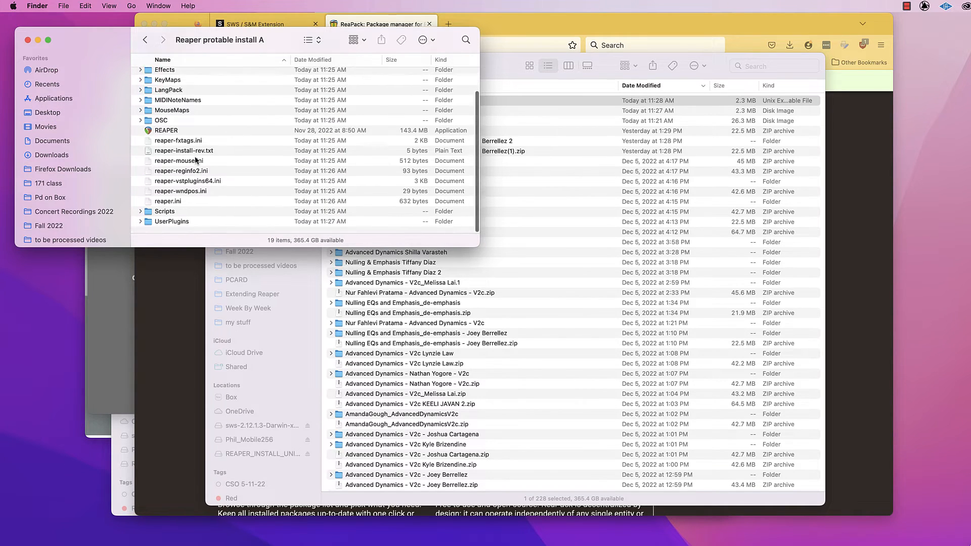
click(147, 222)
key(super+o)
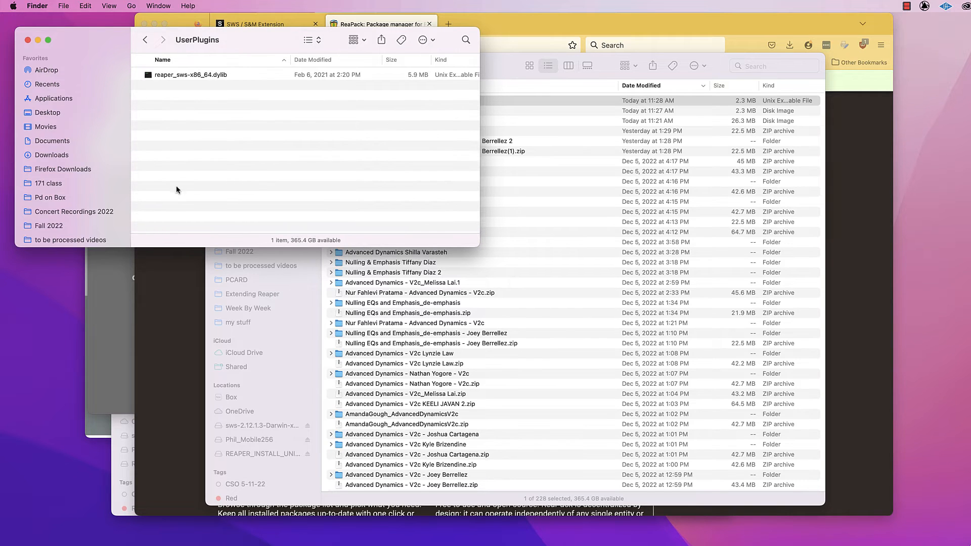
drag(549, 102, 309, 130)
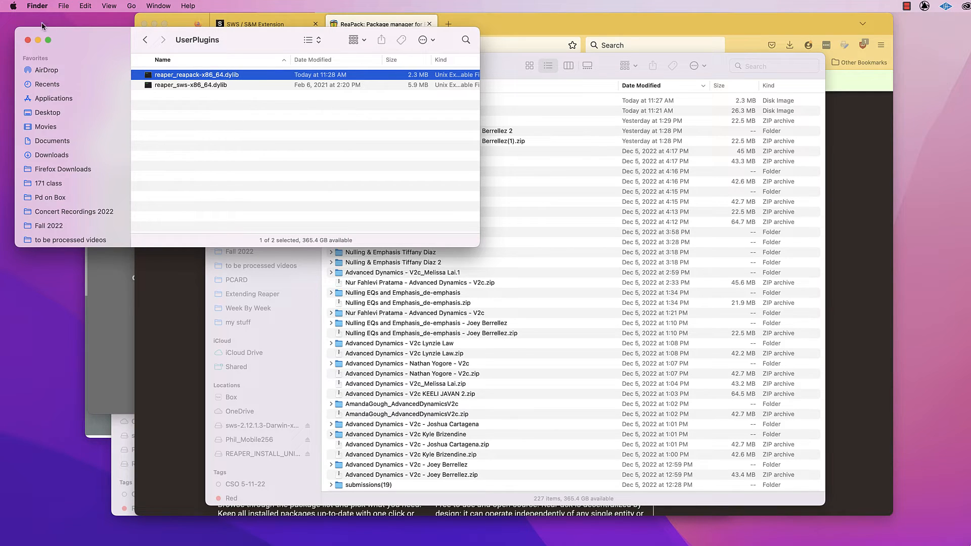
Open the General settings of Security & Privacy in System Preferences and place the window clear of the UserPlugins Finder window.
click(13, 5)
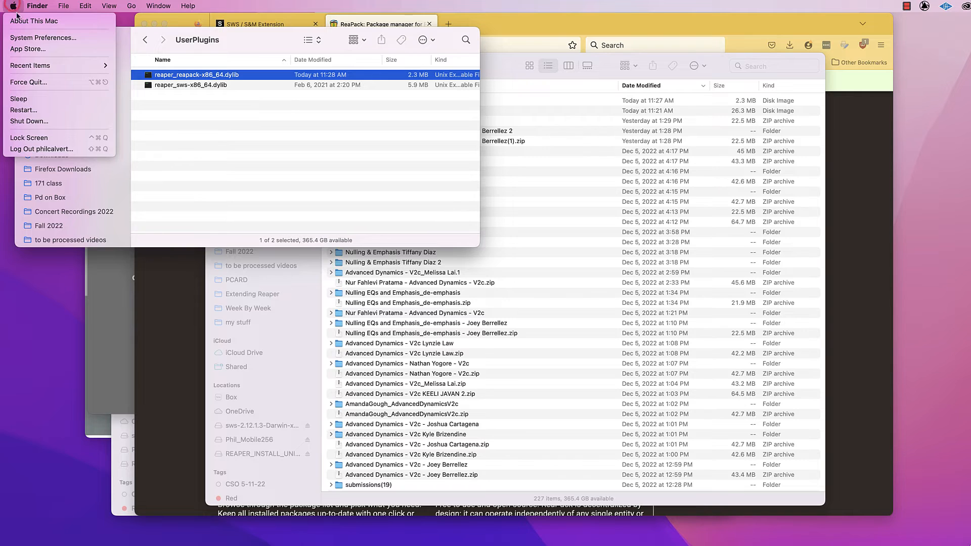
click(33, 38)
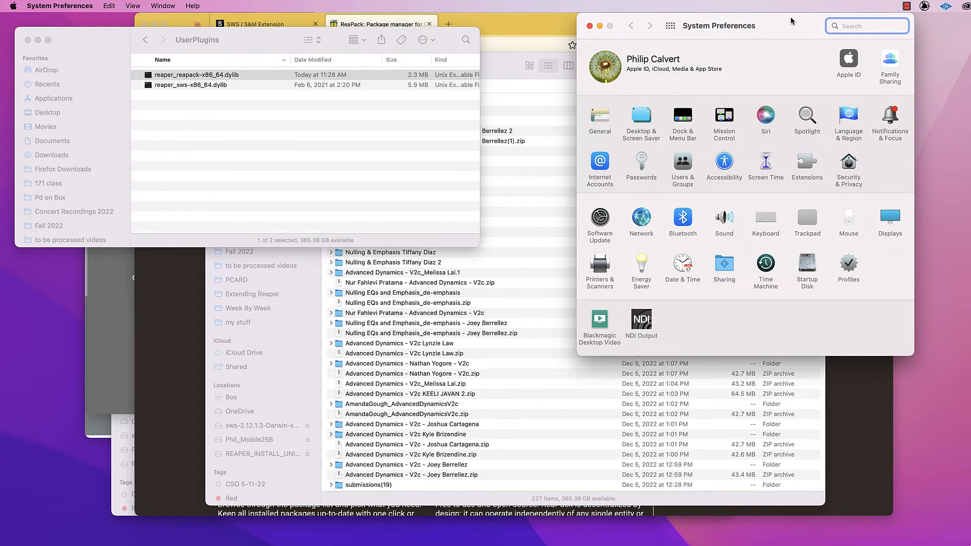
drag(791, 21, 585, 34)
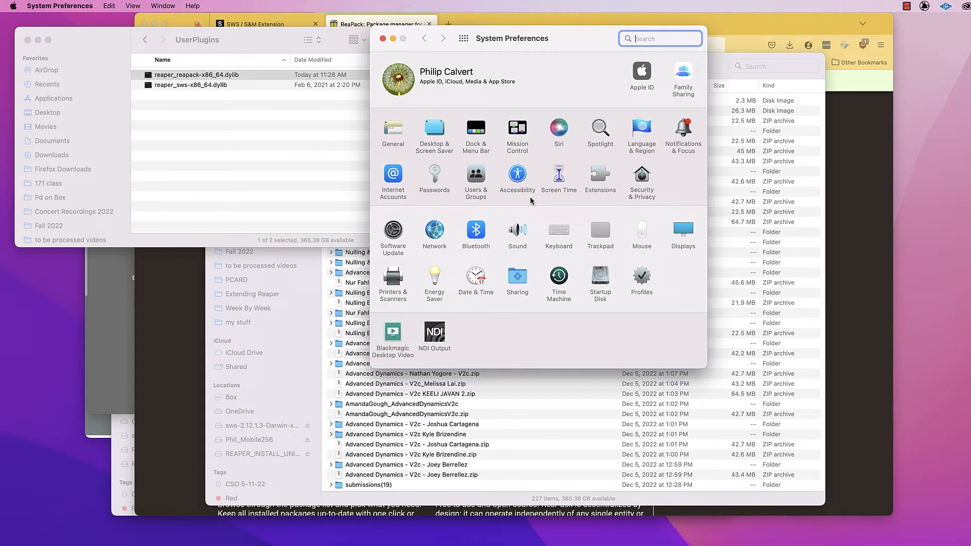
click(643, 179)
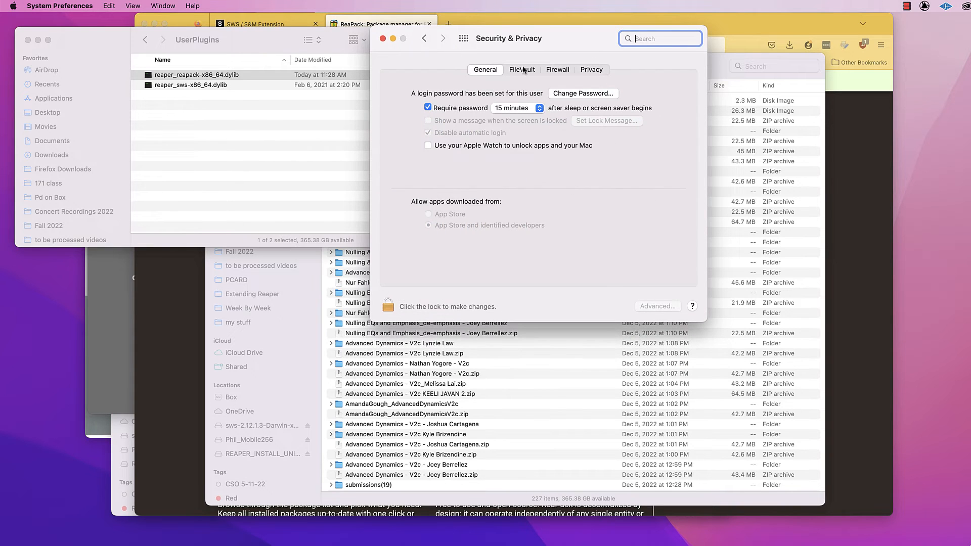
click(486, 70)
drag(571, 41, 819, 35)
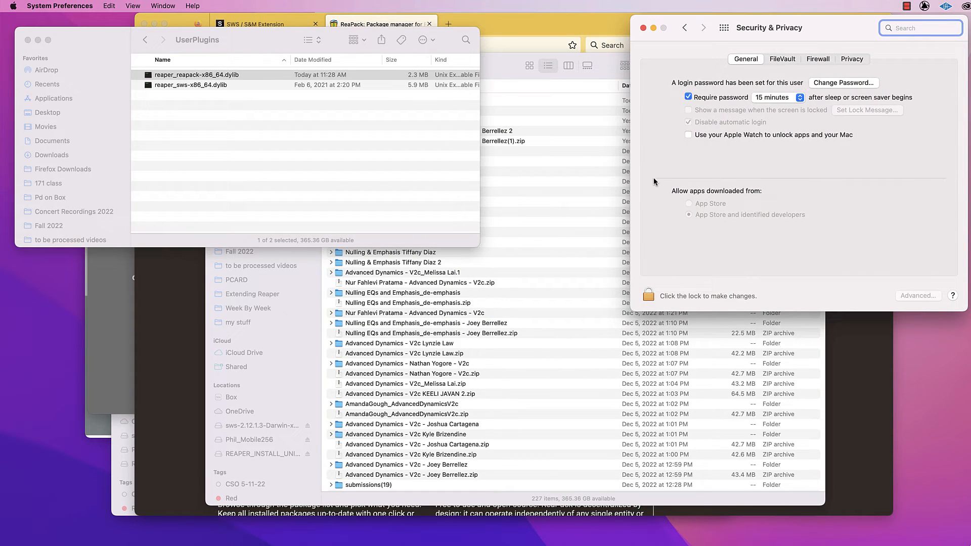
Return to Finder, open the Reaper protable install A folder on the Desktop, and select the REAPER application.
click(287, 106)
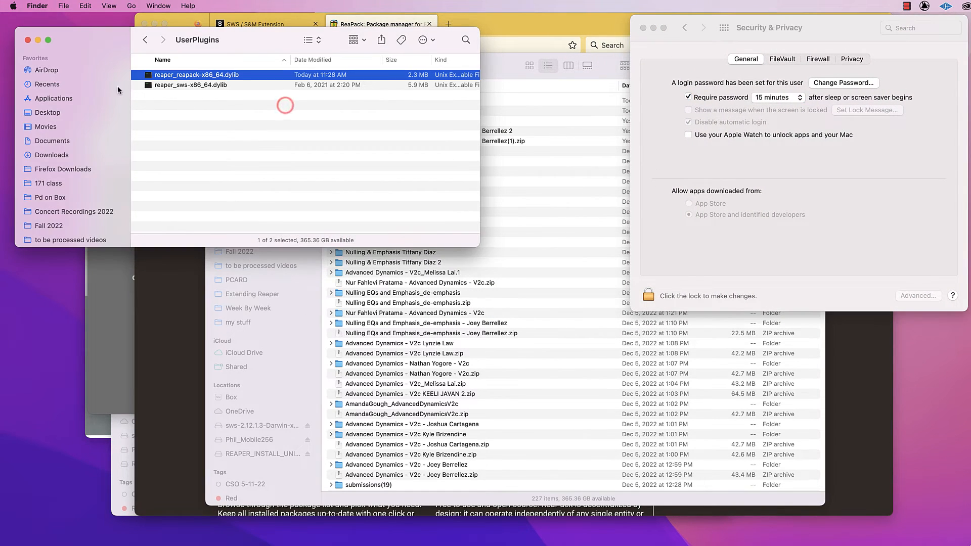
click(48, 112)
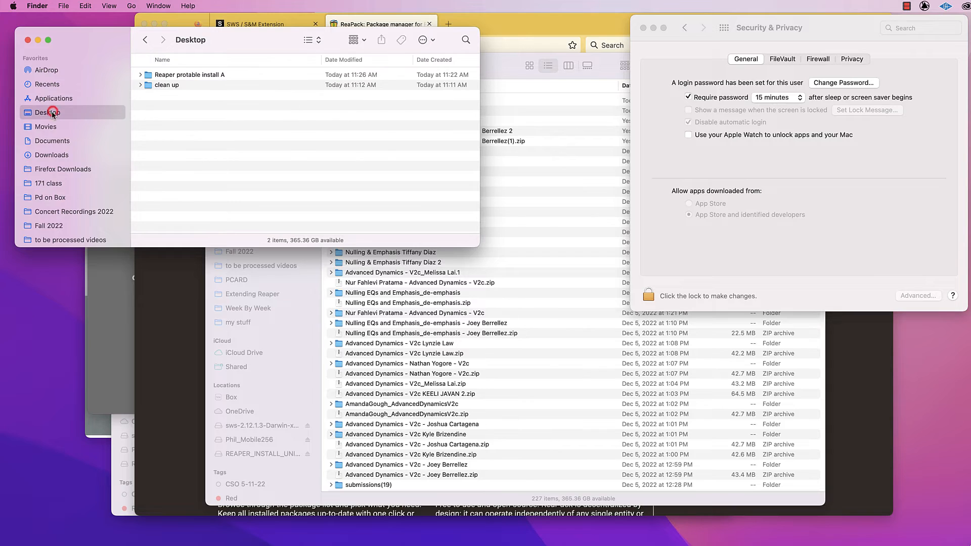
double_click(149, 76)
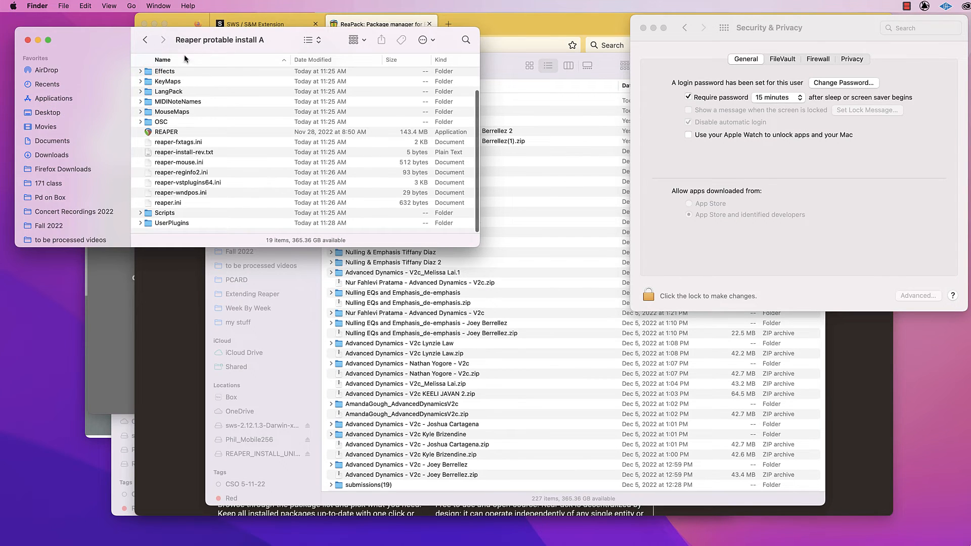
click(167, 133)
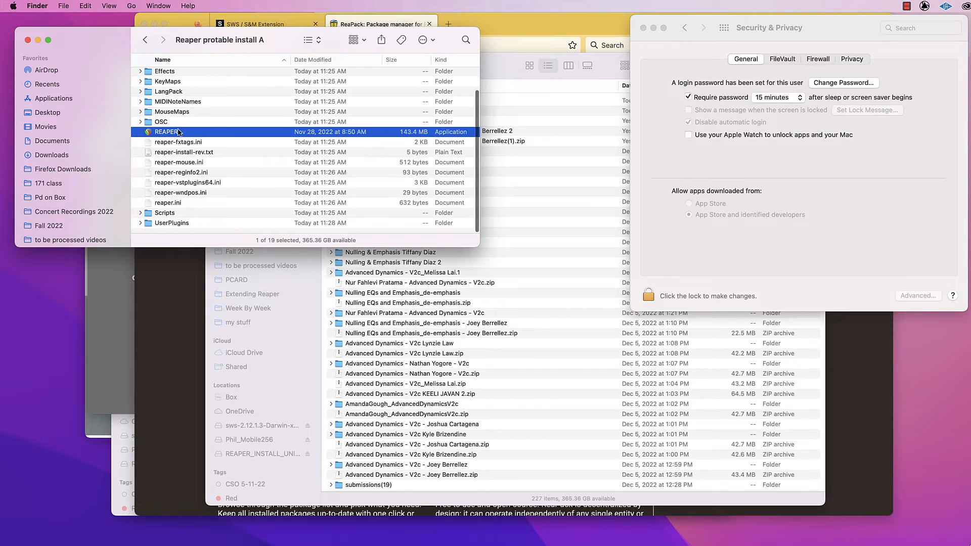
Expand the UserPlugins folder in an enlarged Finder window, and launch REAPER, cancelling the security warning for reaper_sws-x86_64.dylib.
click(140, 223)
drag(478, 245, 482, 301)
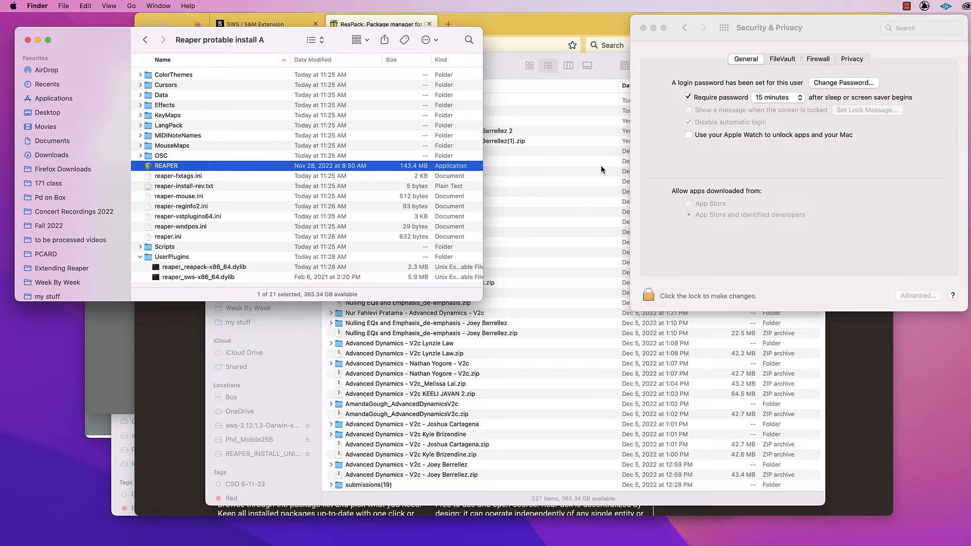
double_click(148, 167)
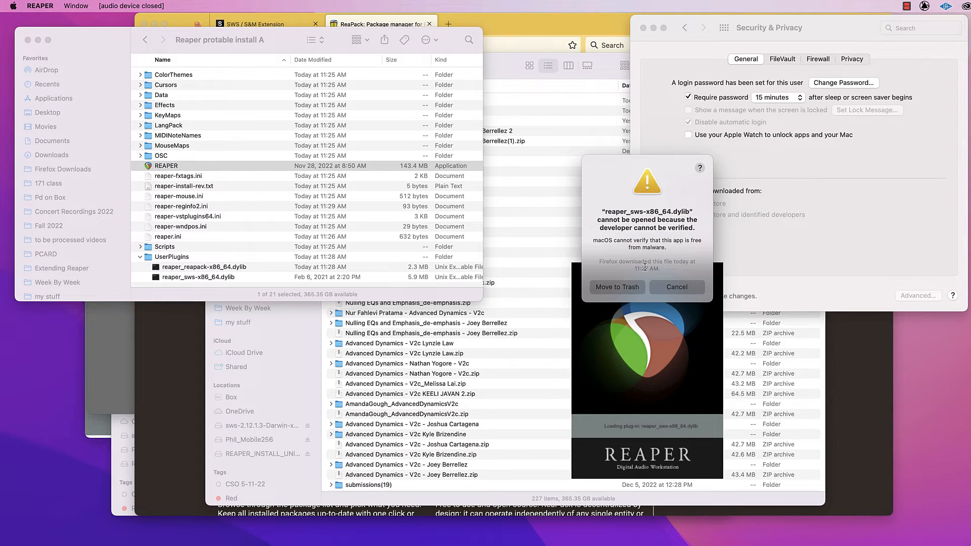
click(684, 288)
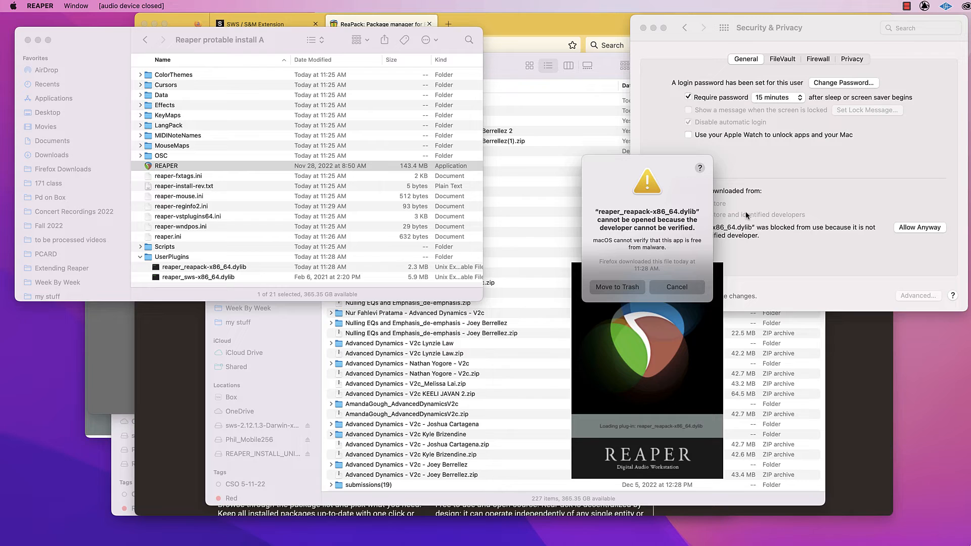
Move the ReaPack security warning clear of Security & Privacy and allow the blocked reaper_sws-x86_64.dylib anyway.
click(766, 202)
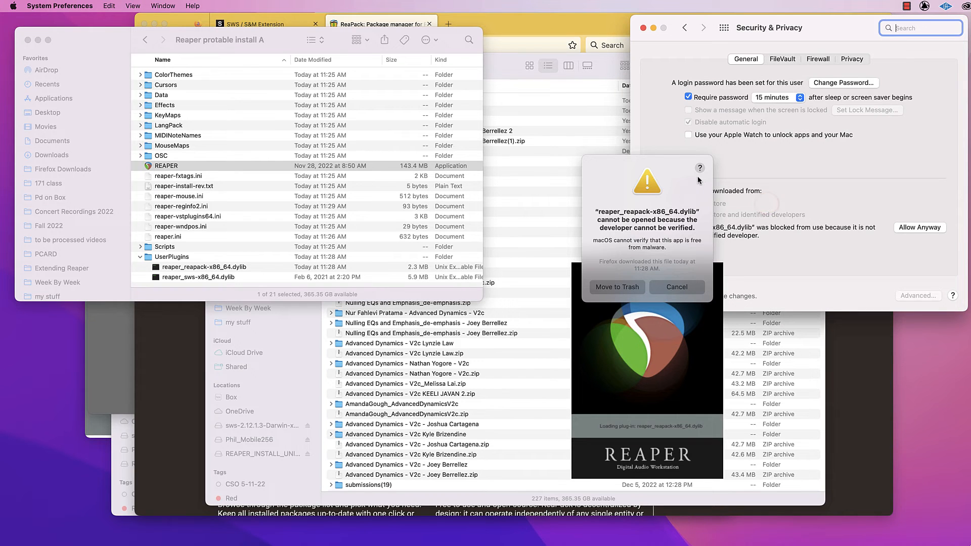
drag(681, 169, 484, 162)
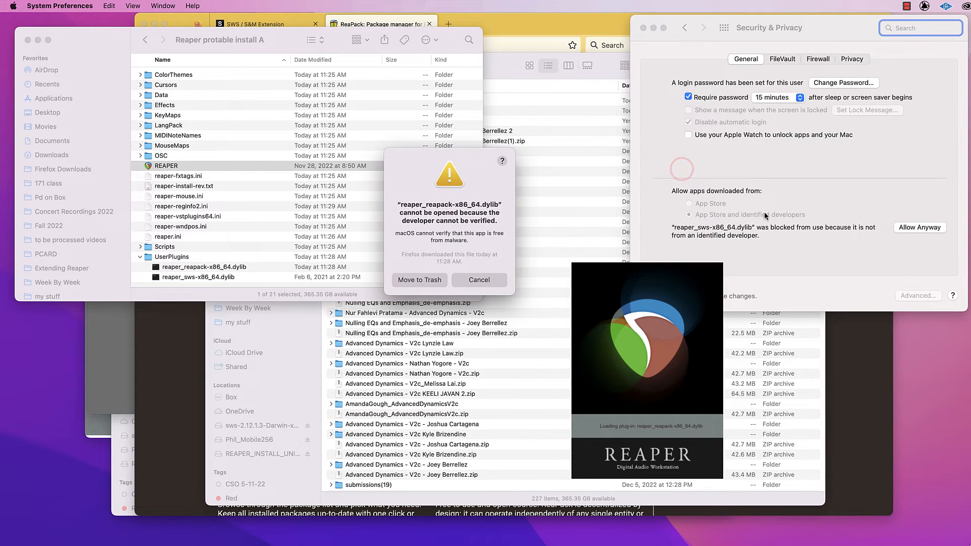
click(803, 236)
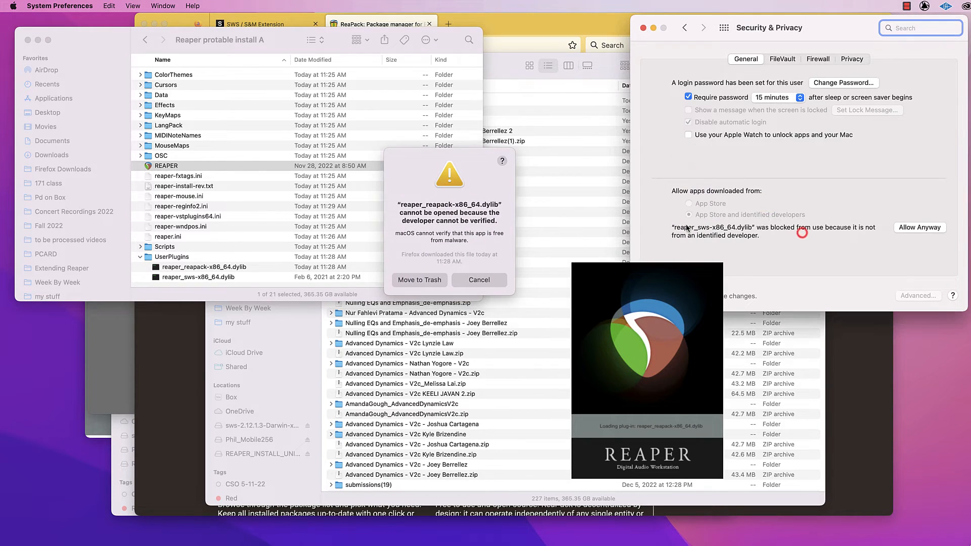
click(926, 229)
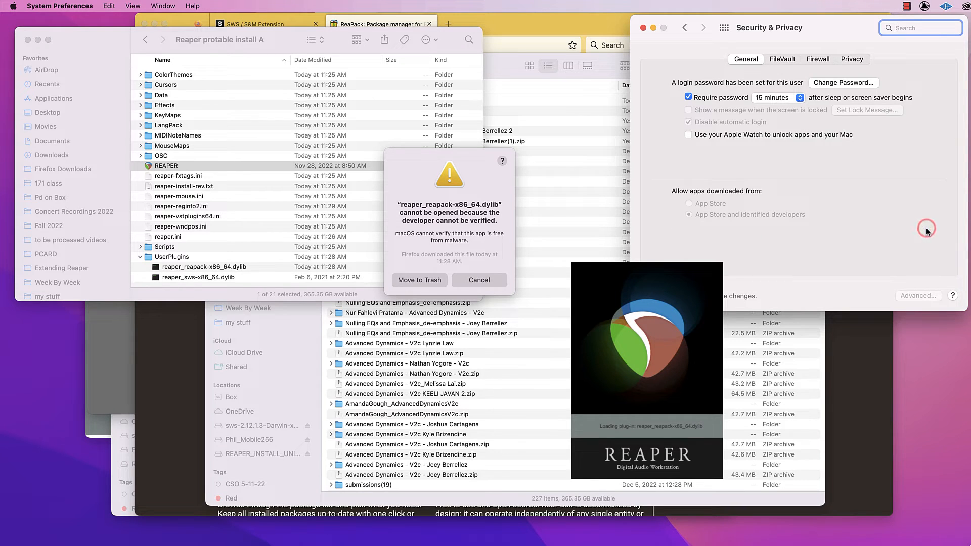
Cancel the security warning for reaper_reapack-x86_64.dylib and allow that blocked file anyway in Security & Privacy.
click(487, 180)
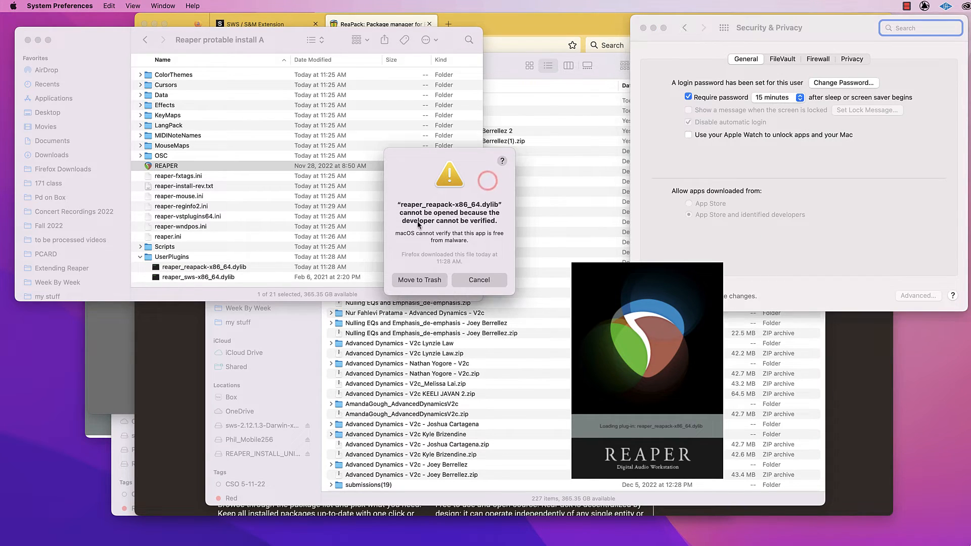
click(491, 280)
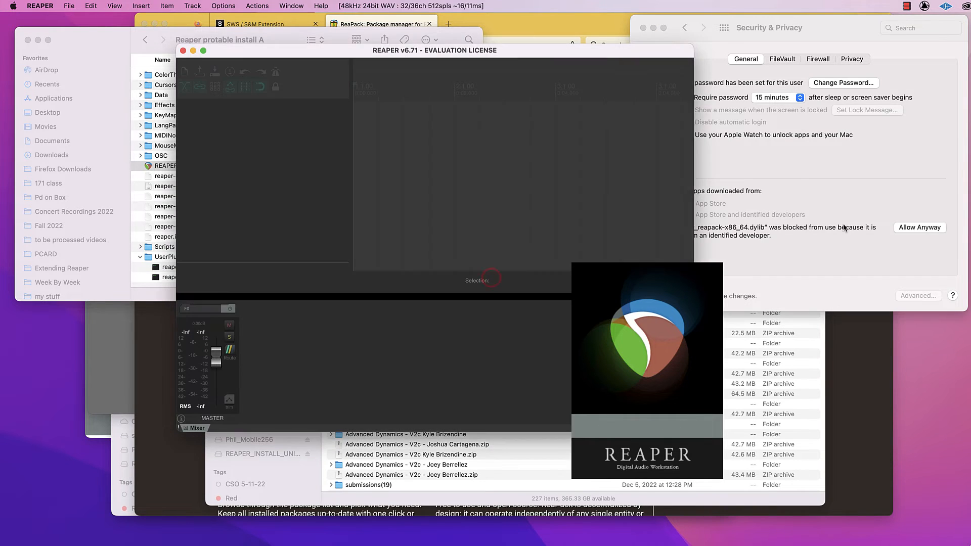
click(850, 239)
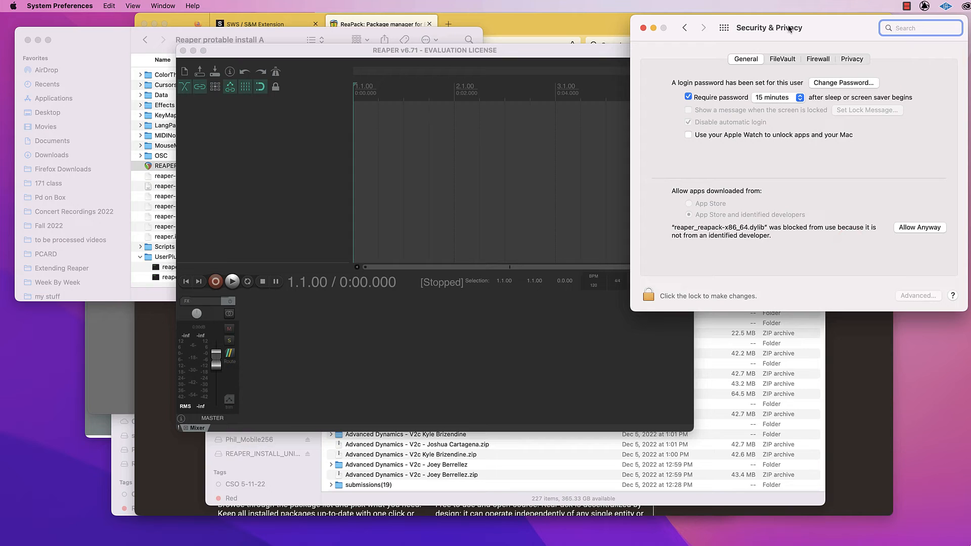
click(930, 228)
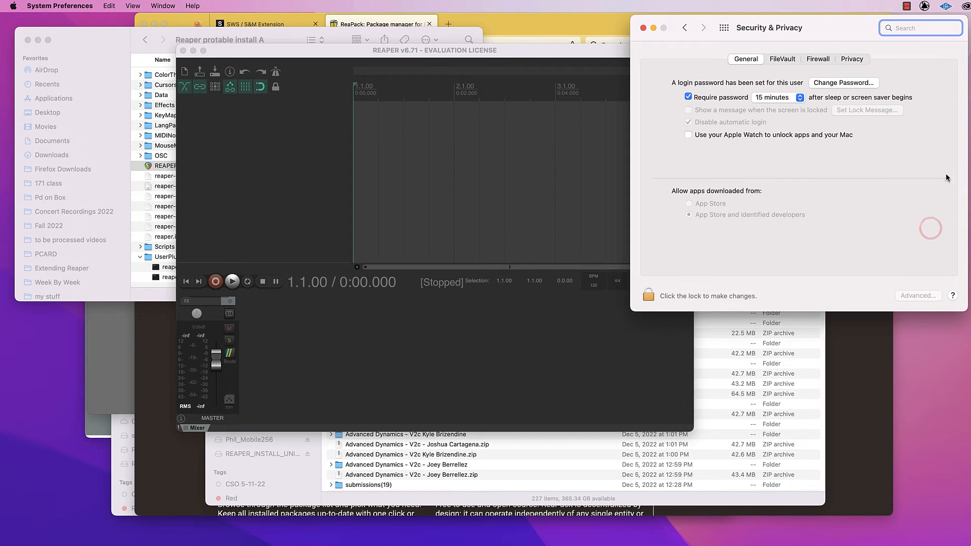
Close the Security & Privacy window and quit REAPER, returning to the Reaper protable install A folder.
click(643, 29)
click(556, 50)
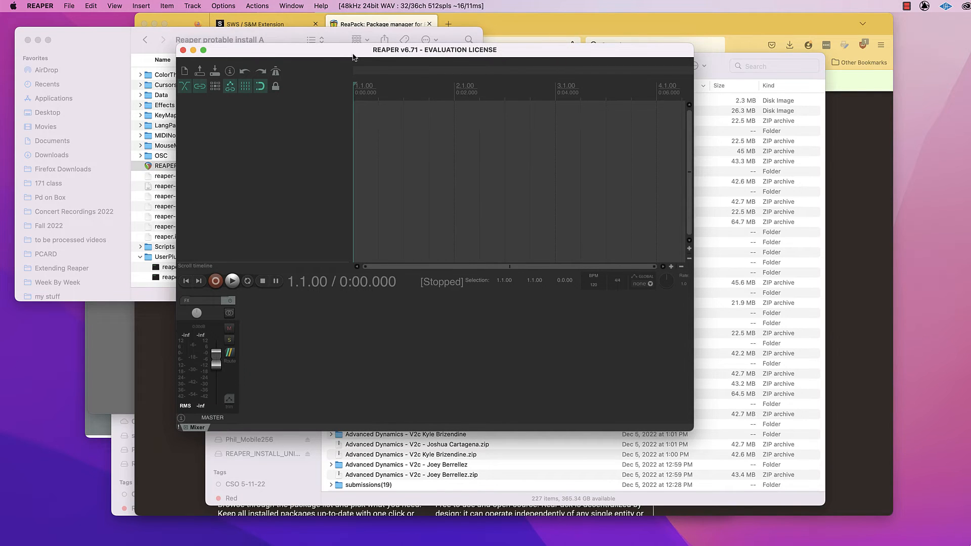
drag(353, 54, 339, 34)
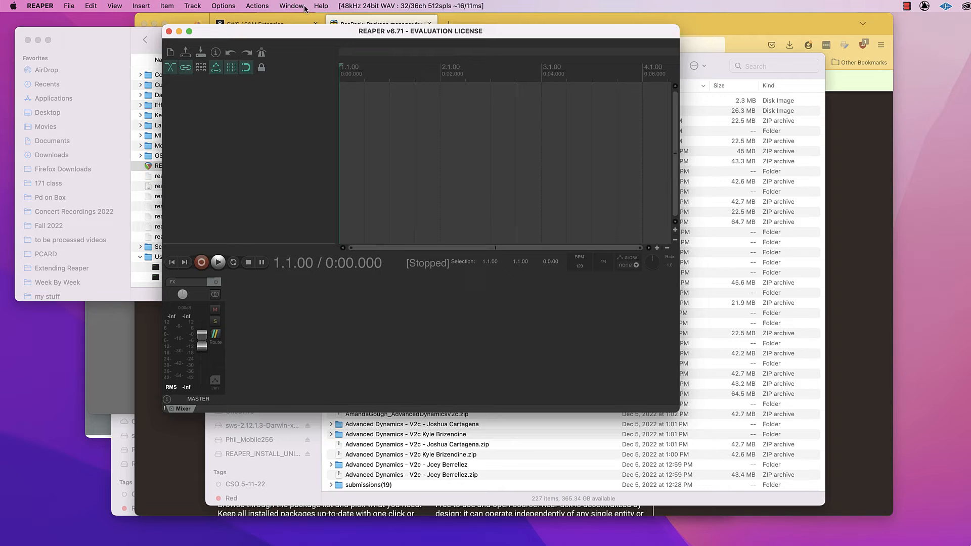
click(70, 6)
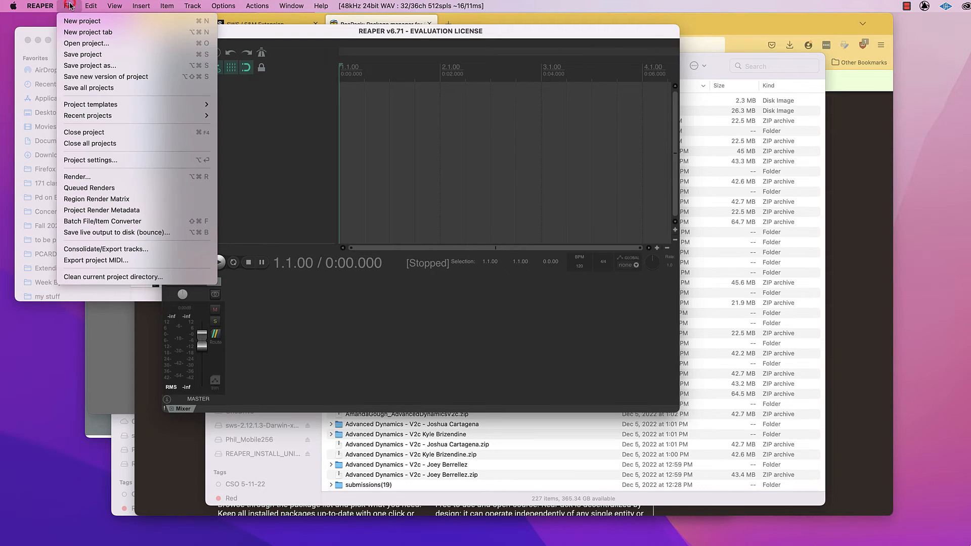
click(72, 110)
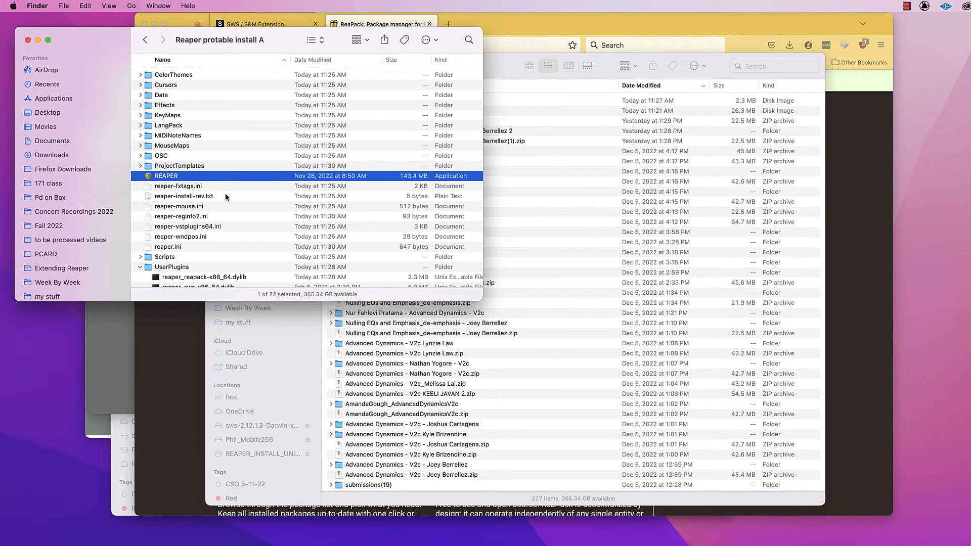
Relaunch REAPER from the portable folder, permit the SWS and ReaPack libraries to open, and accept the default ReaPack repositories.
double_click(152, 177)
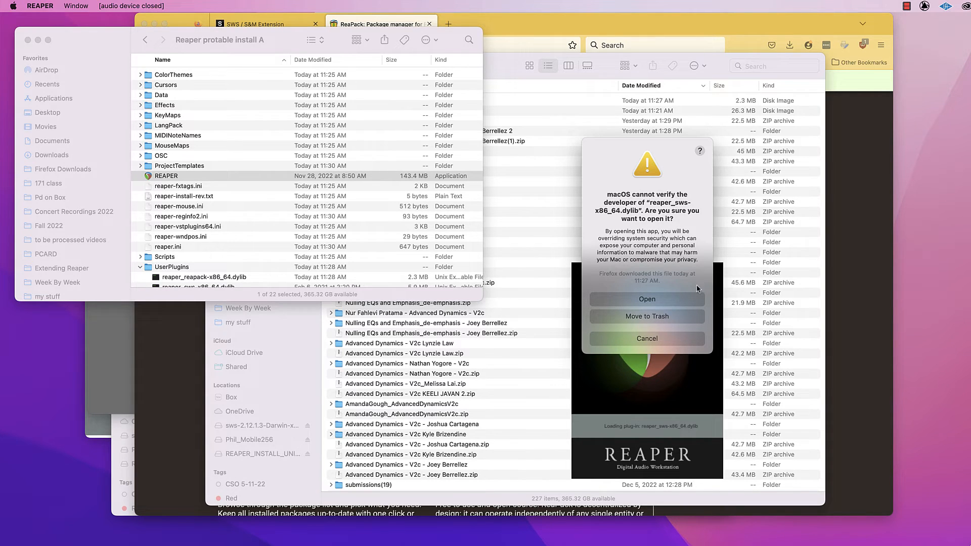
click(660, 299)
click(652, 300)
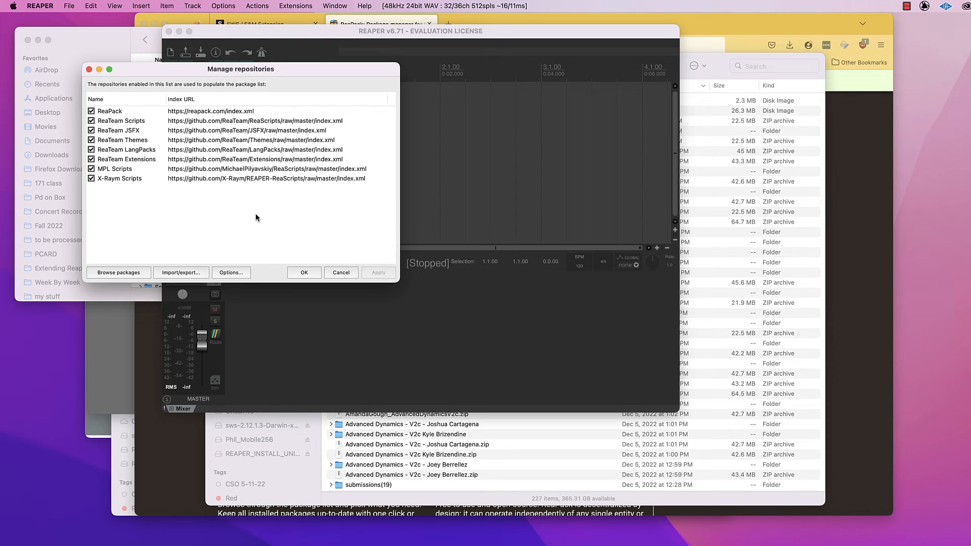
click(304, 273)
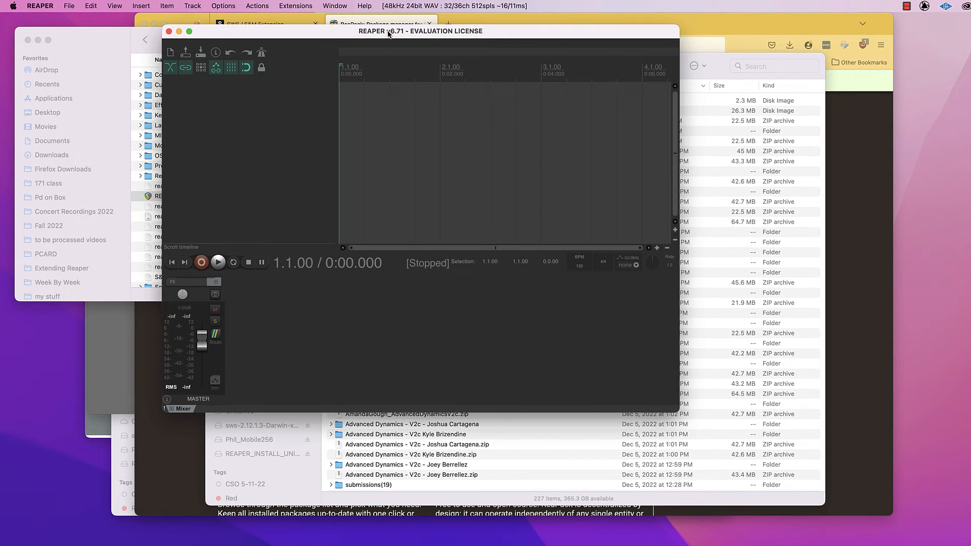
Reposition the REAPER window and open ReaPack's package browser.
drag(388, 31, 332, 29)
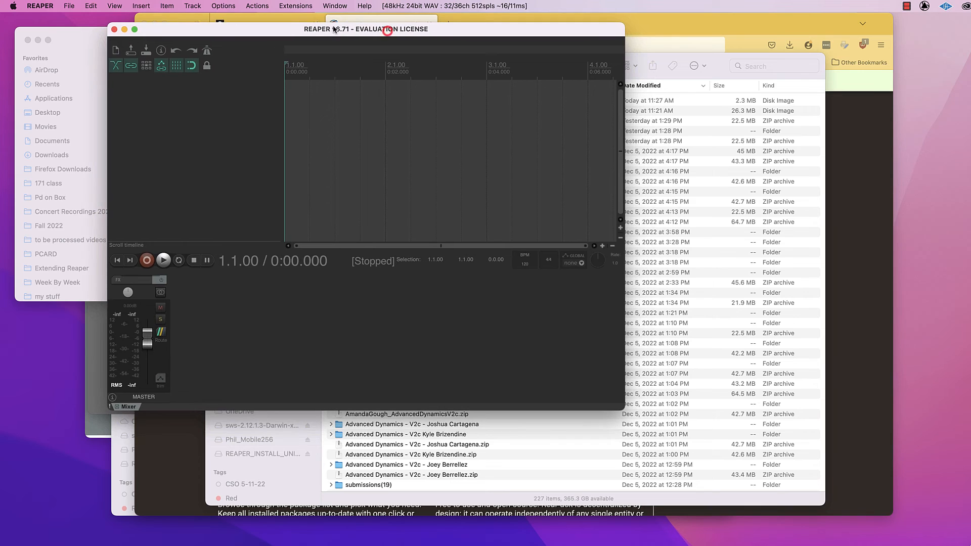
click(297, 6)
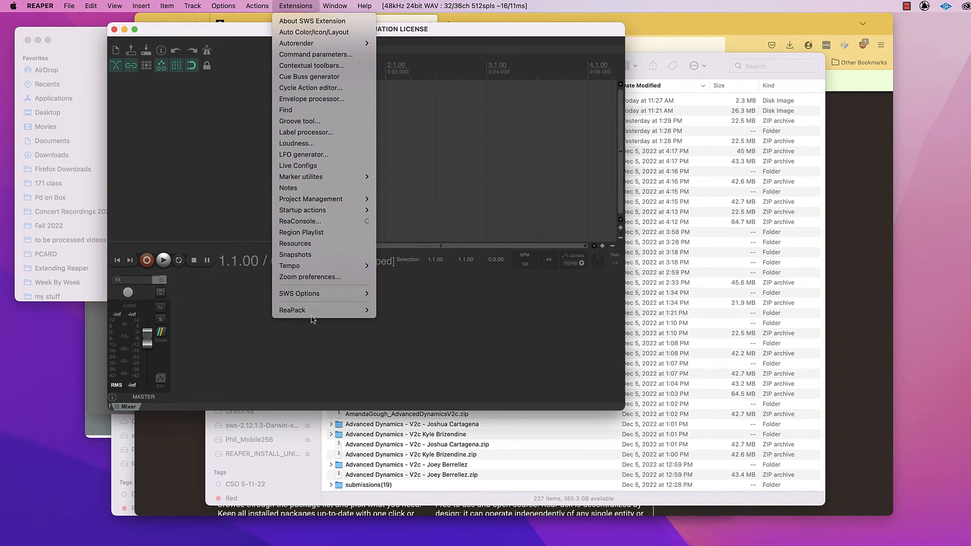
mouse_move(312, 314)
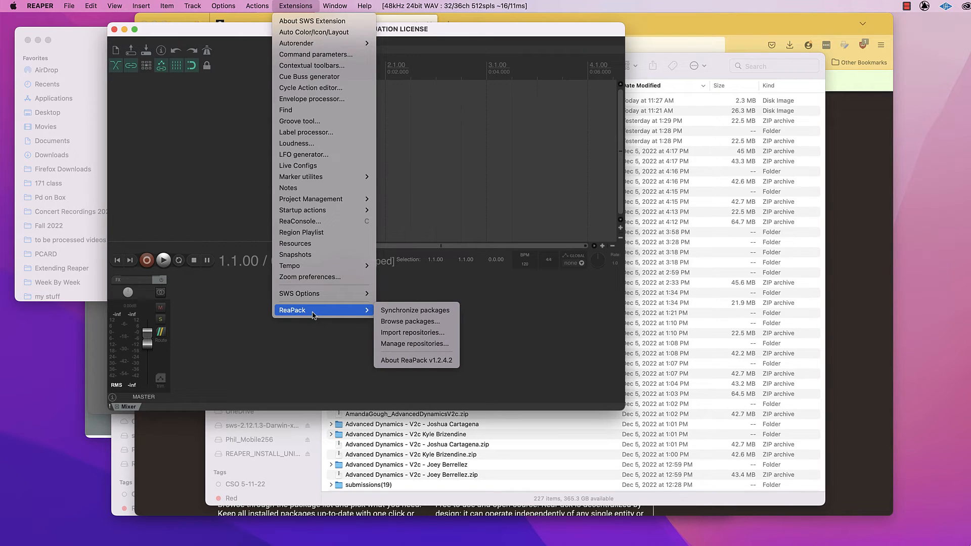
click(397, 322)
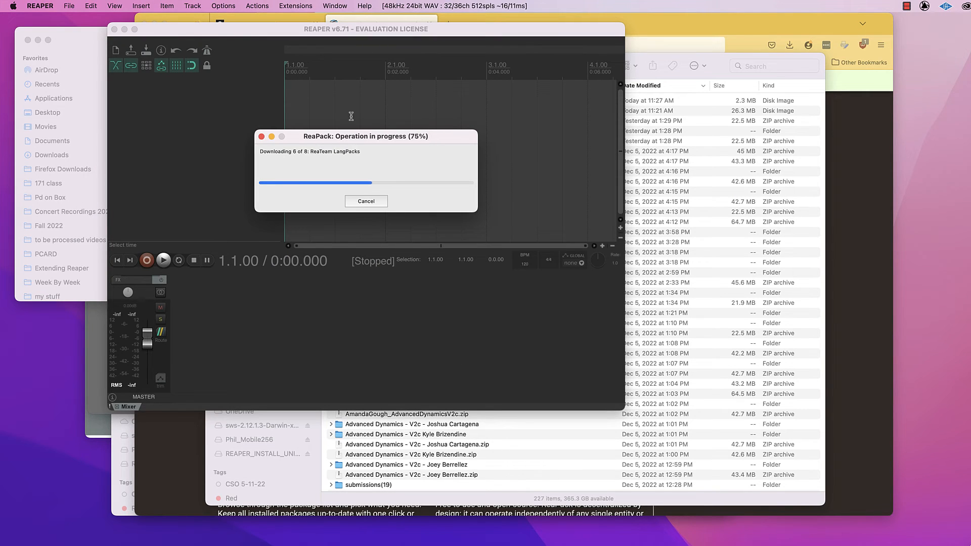
Filter the ReaPack packages by "cool" and select both MK Shaper/Stutter and MK Slicer.
click(251, 101)
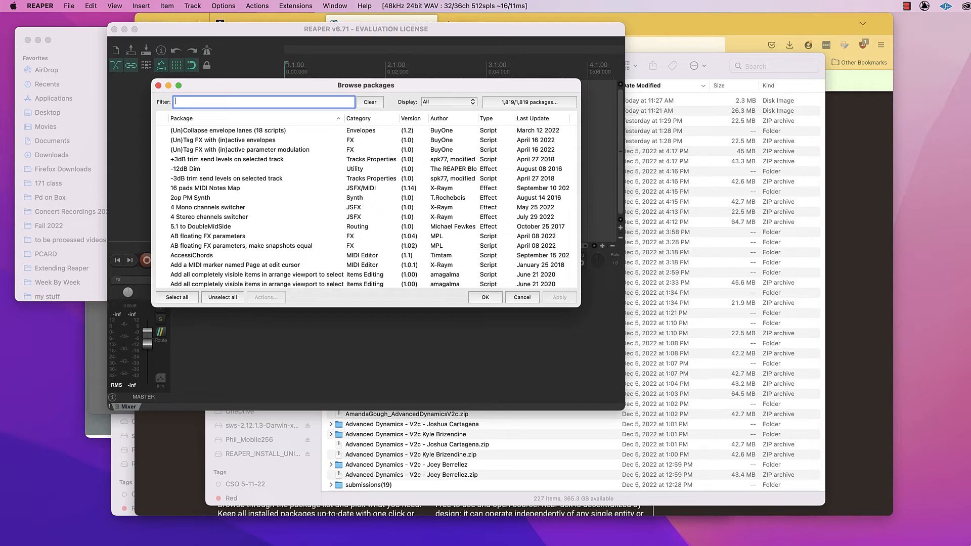
text(cool)
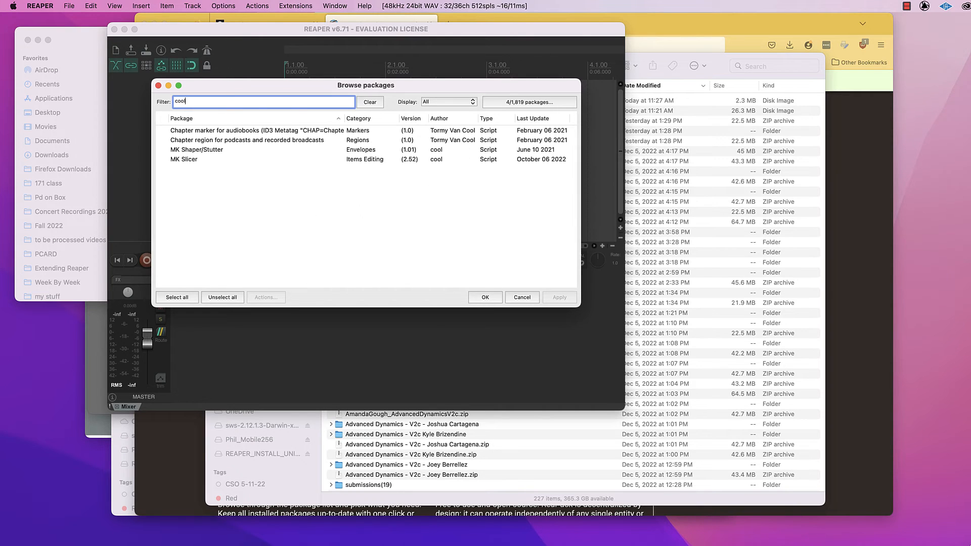
click(226, 149)
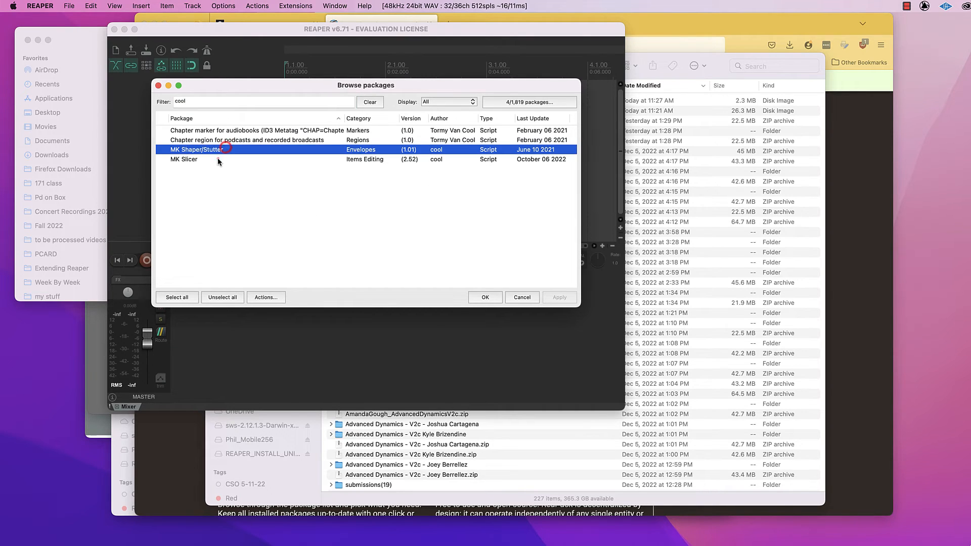
click(218, 159)
click(204, 150)
shift+click(189, 159)
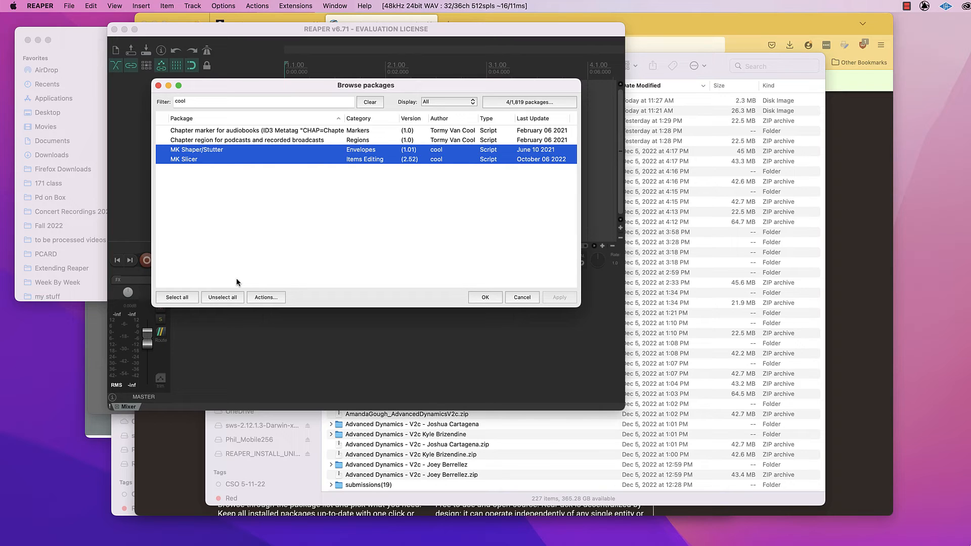
Install the two selected MK packages, dismiss the transaction report, and close the package browser.
click(274, 298)
click(300, 313)
click(567, 300)
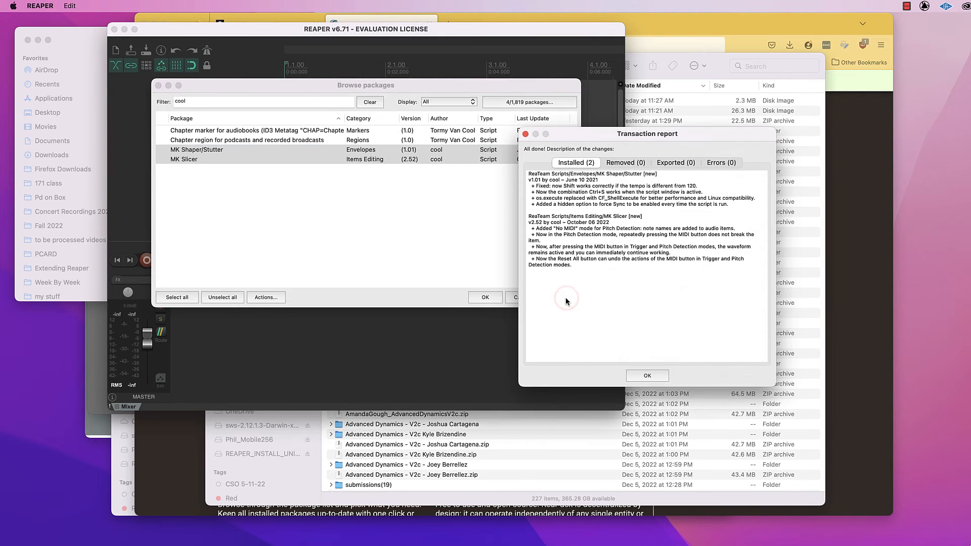
click(653, 375)
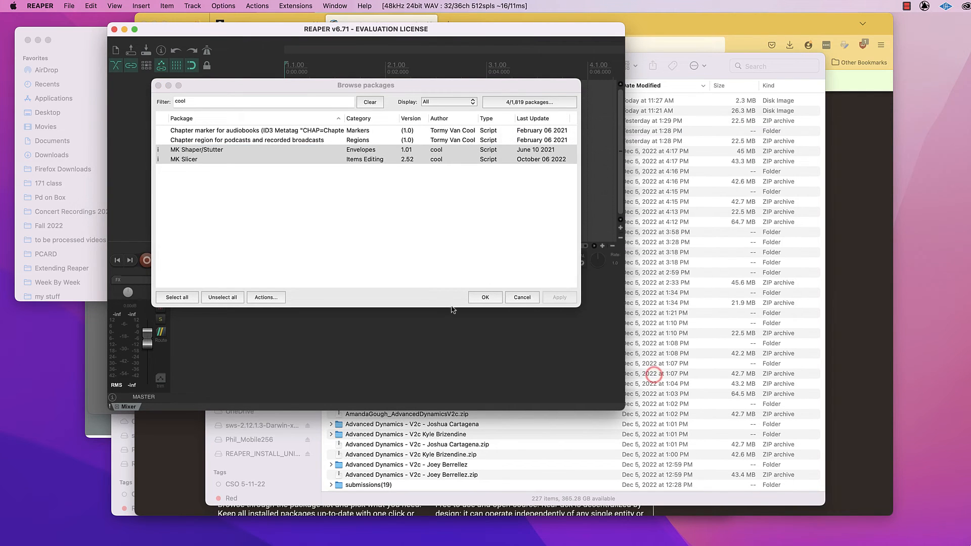
click(477, 299)
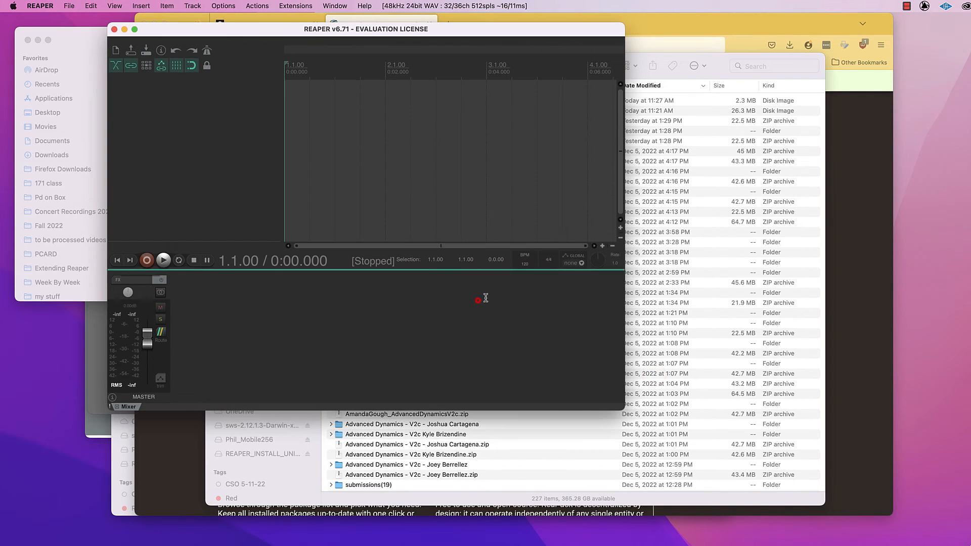
Search REAPER's action list for "sli", select Script: cool_MK Slicer.lua, and return to the main window.
click(257, 6)
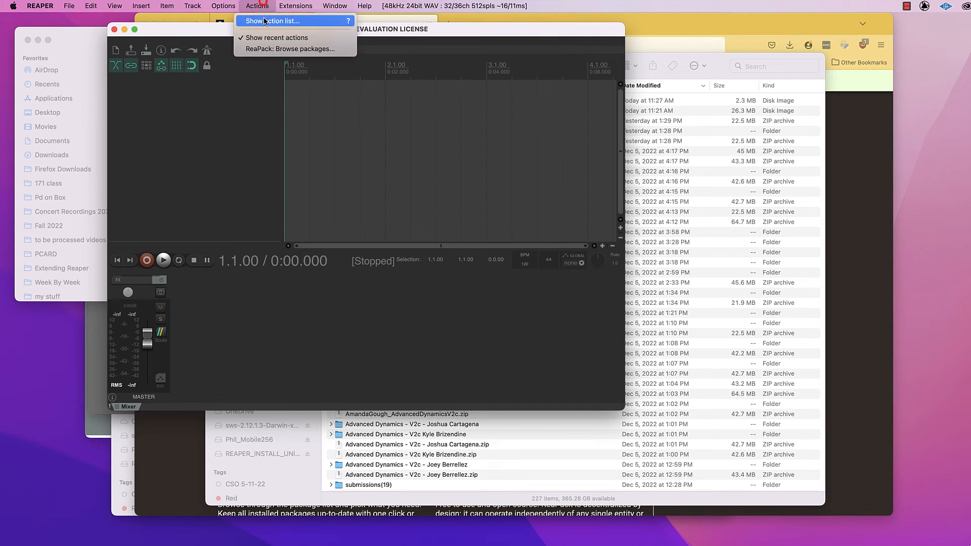
click(264, 21)
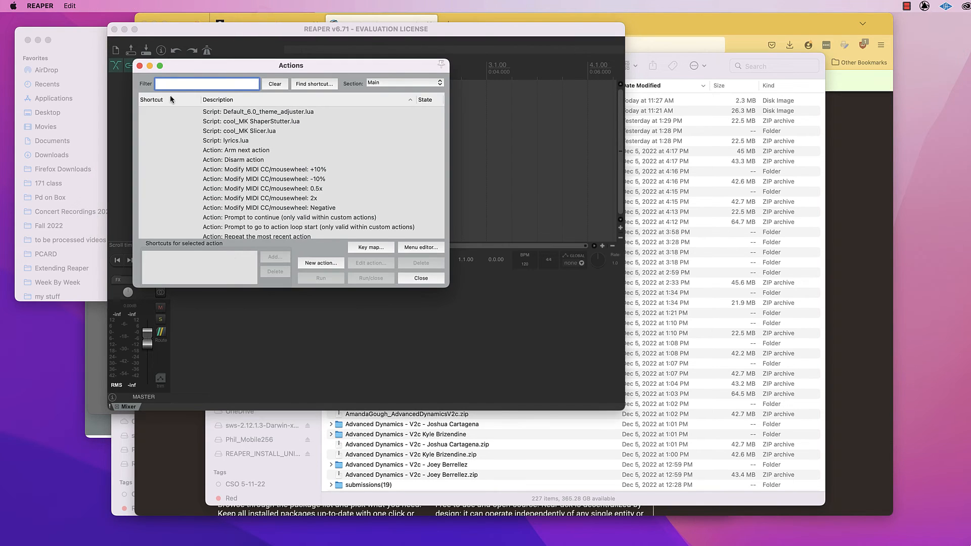
text(s)
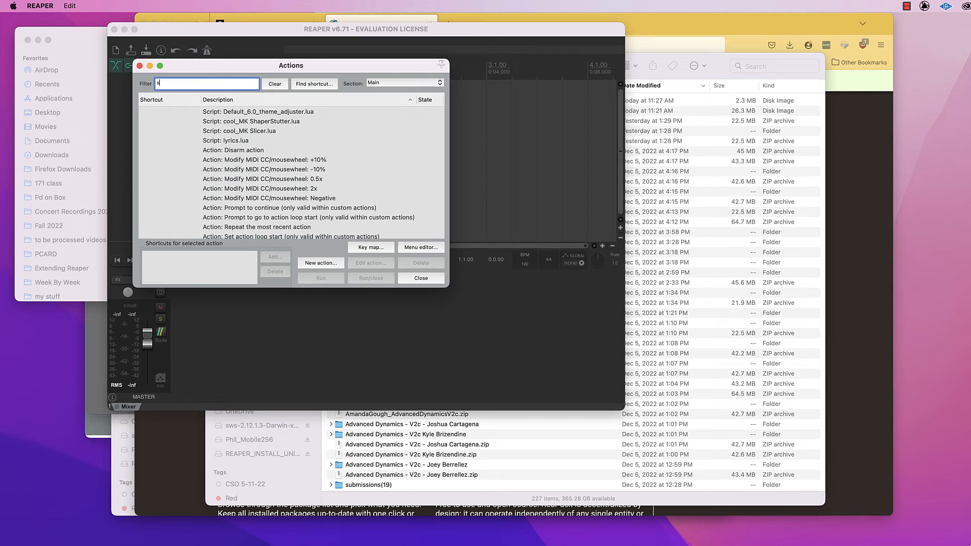
text(li)
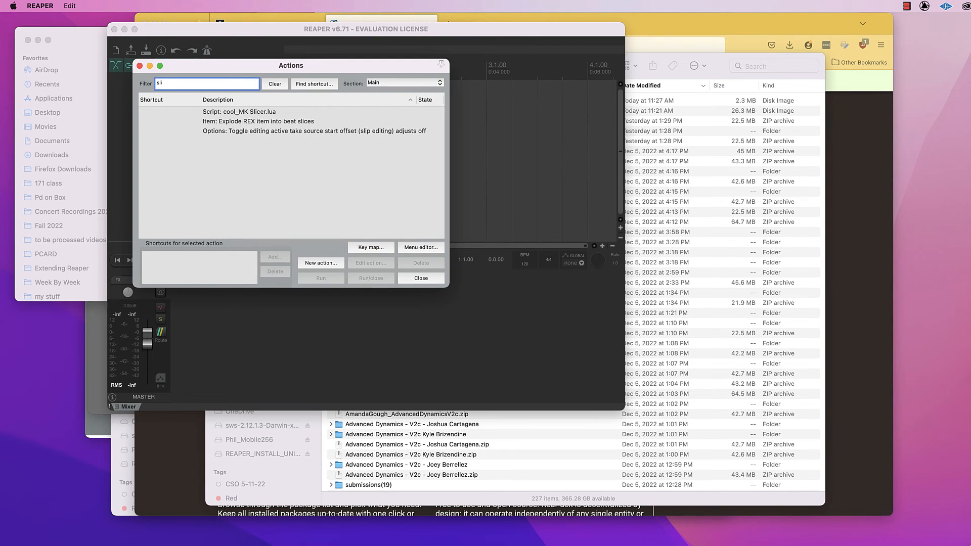
click(263, 114)
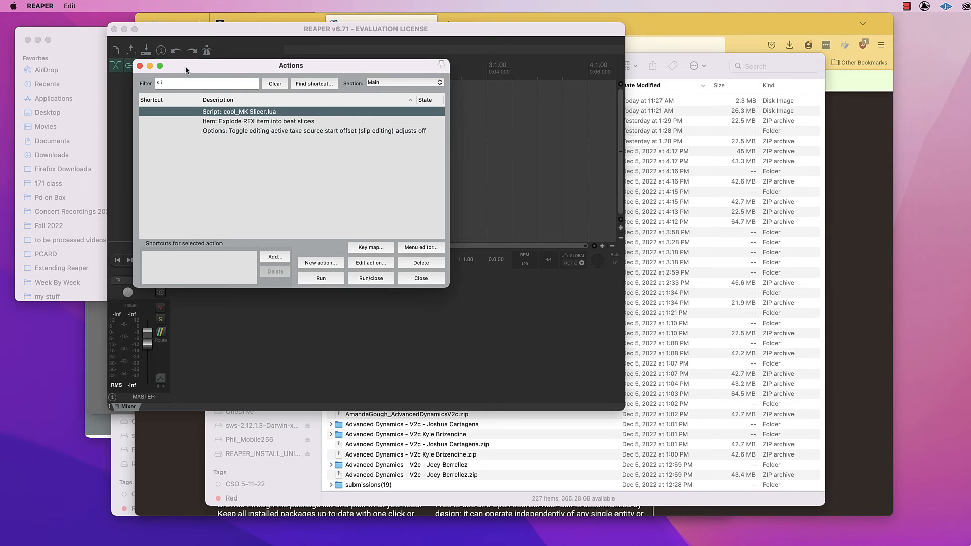
drag(185, 70, 286, 86)
click(242, 83)
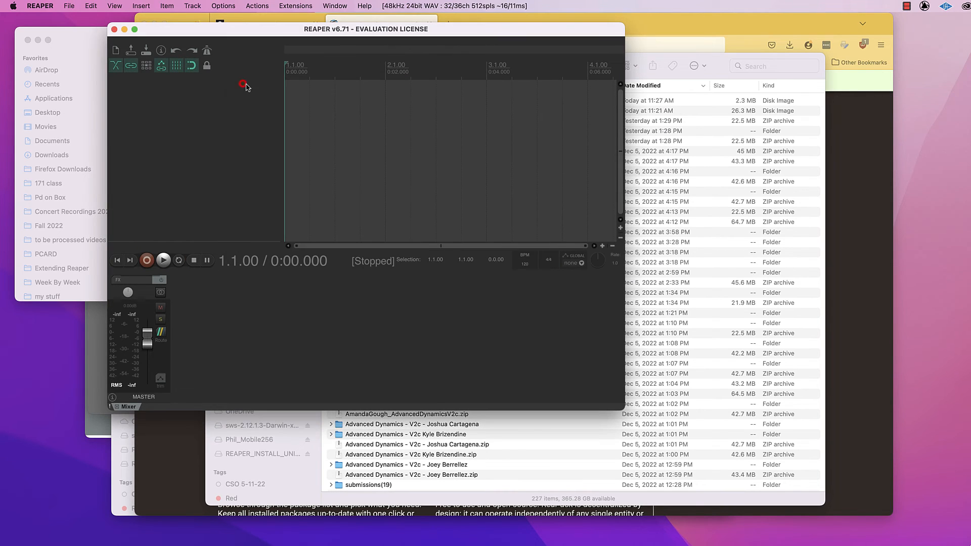
Switch to Firefox, open the bookmarked 397R - Fall 2022 course page, and log in with the saved CSUN credentials.
click(713, 29)
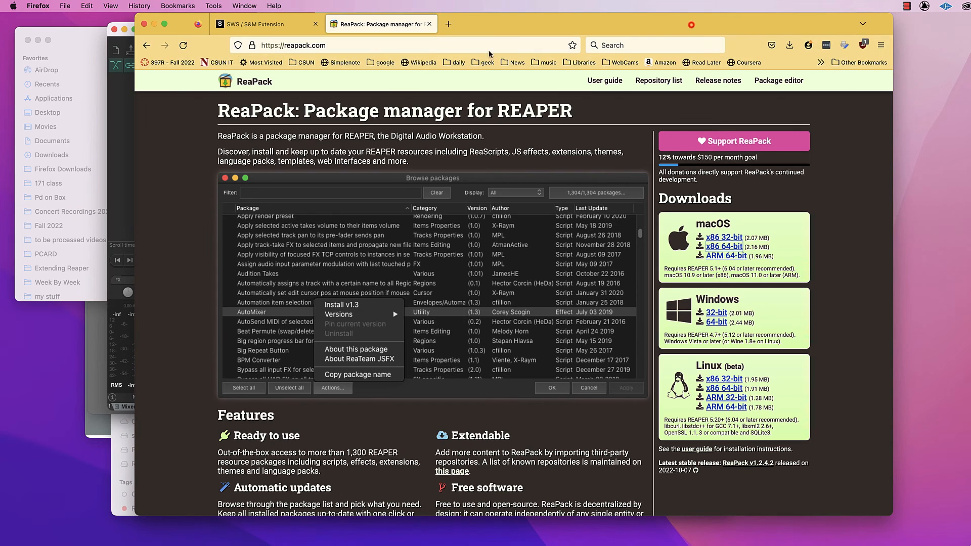
click(158, 64)
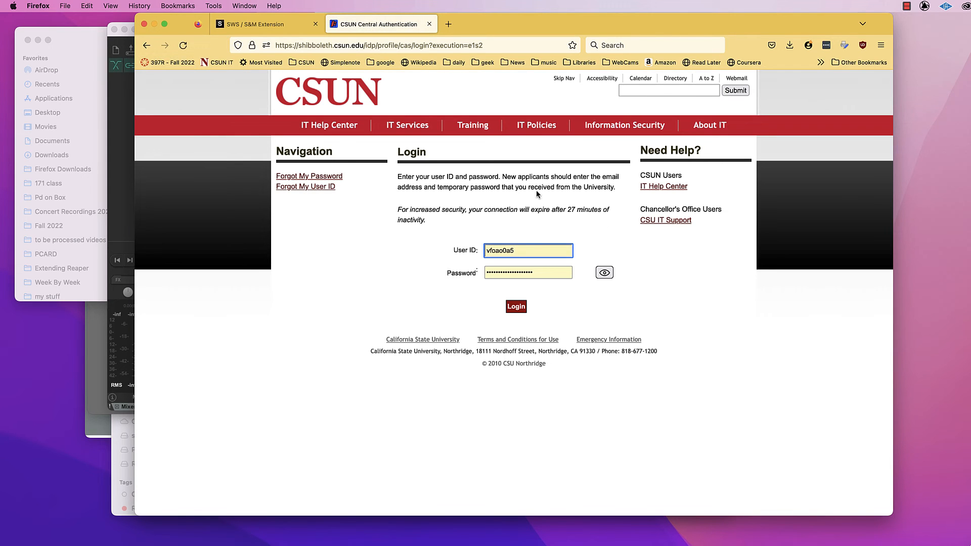
click(517, 307)
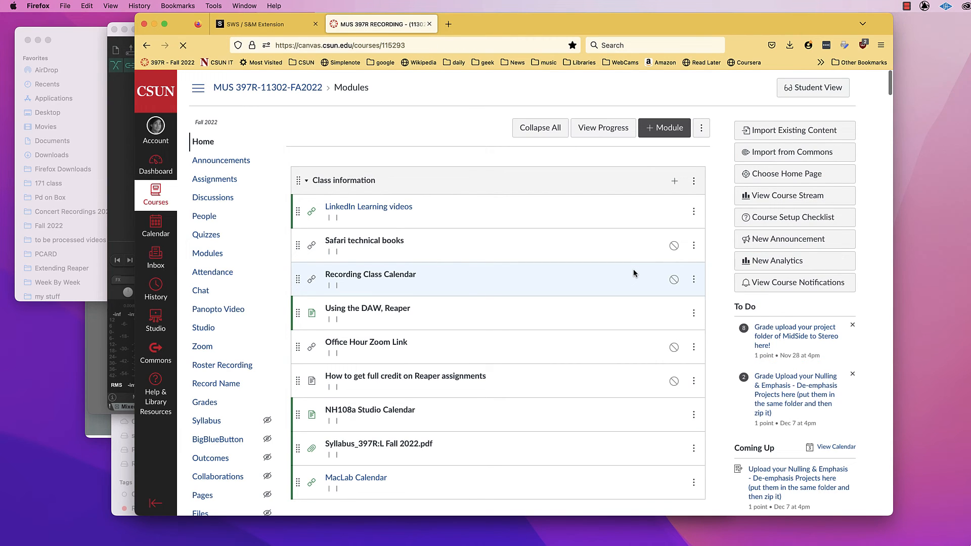
Download Amen break_v1.zip from the Extending Reaper HW section of the course modules.
scroll(460, 297, down, 2)
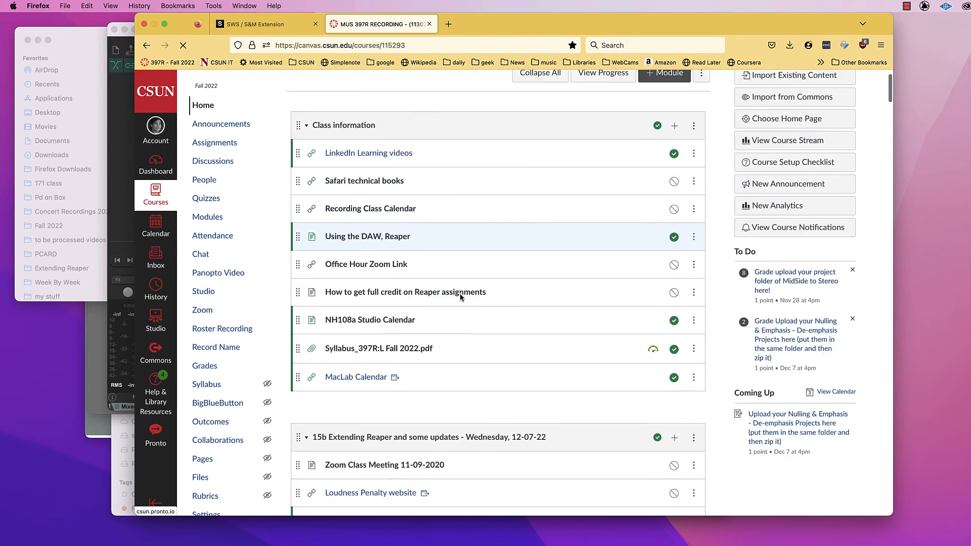
scroll(460, 295, down, 10)
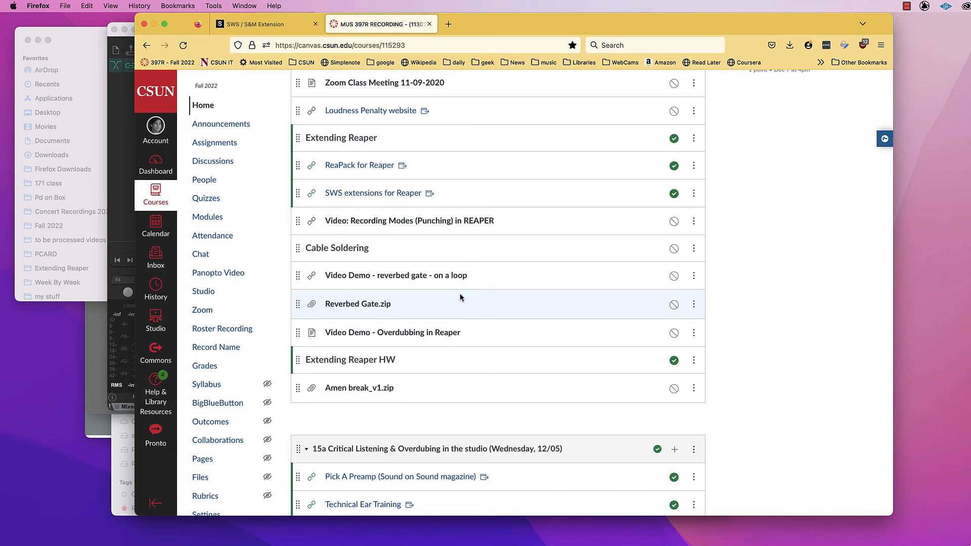
click(365, 388)
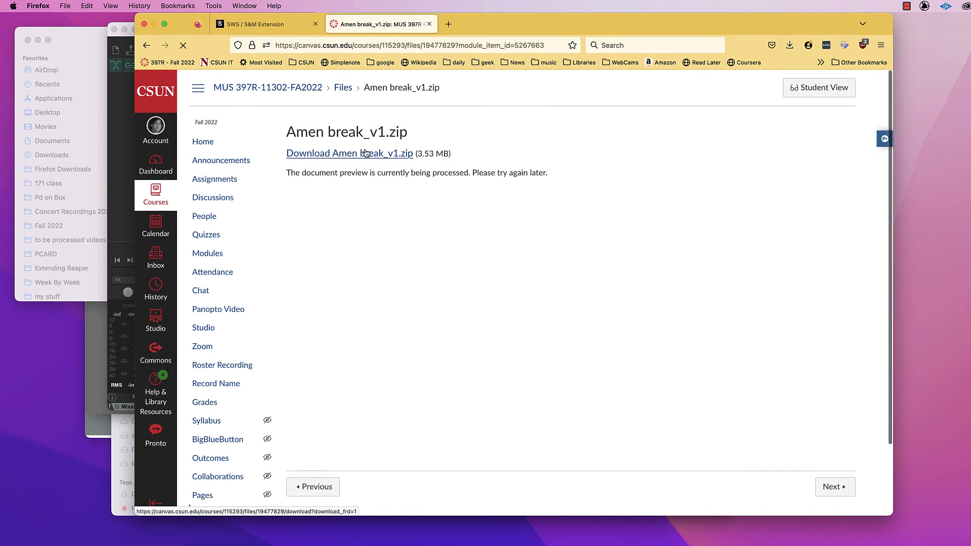
click(365, 153)
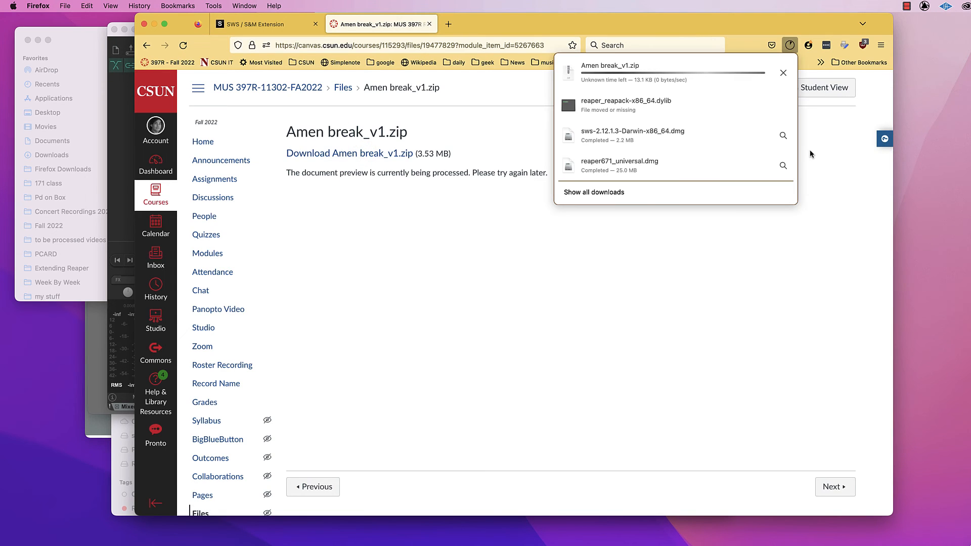
Reveal the downloaded Amen break_v1.zip in Finder, extract it, and select Amen break_v1.RPP inside the extracted folder.
click(784, 70)
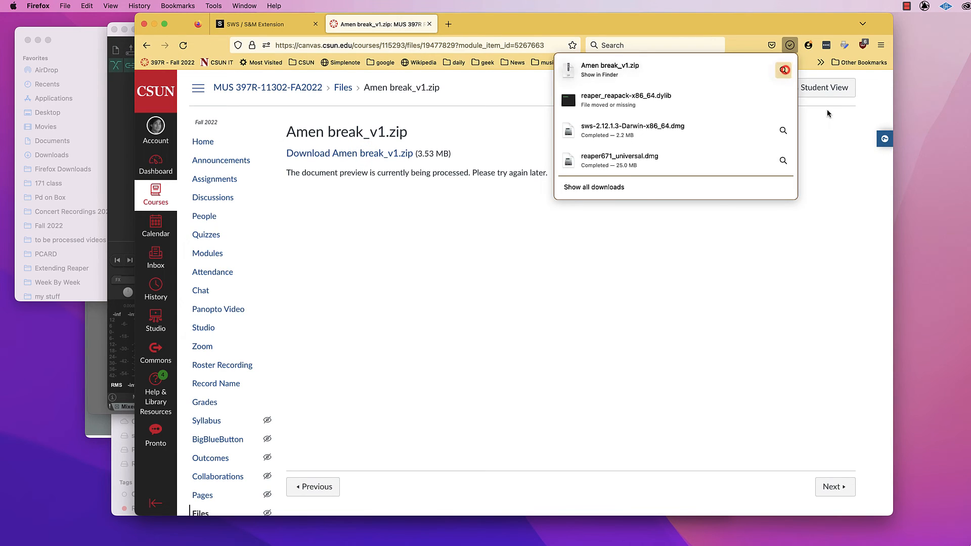
click(782, 70)
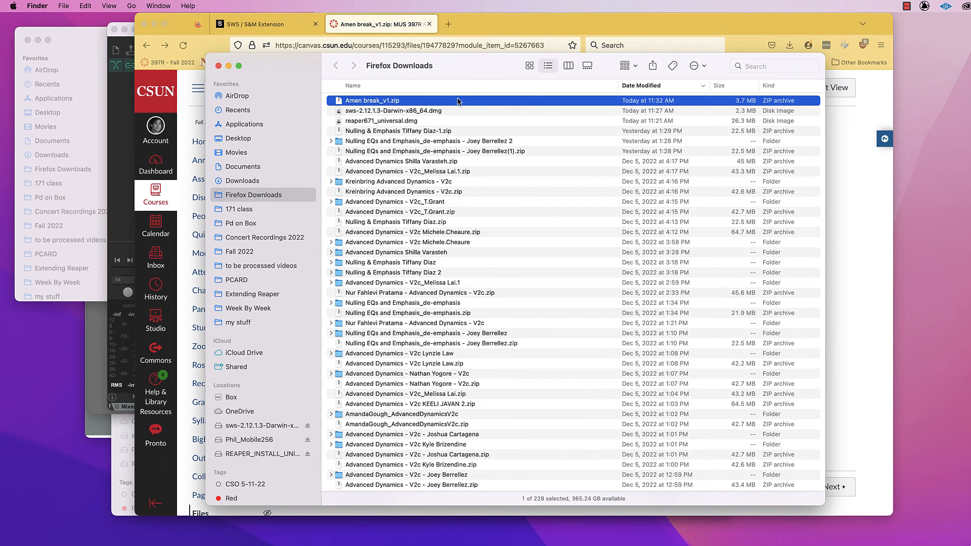
double_click(338, 101)
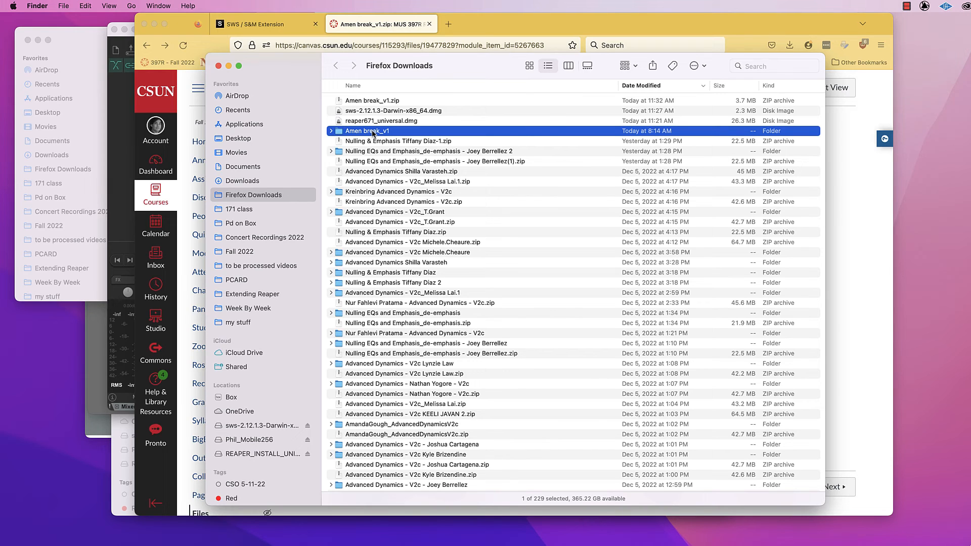
double_click(339, 131)
click(339, 100)
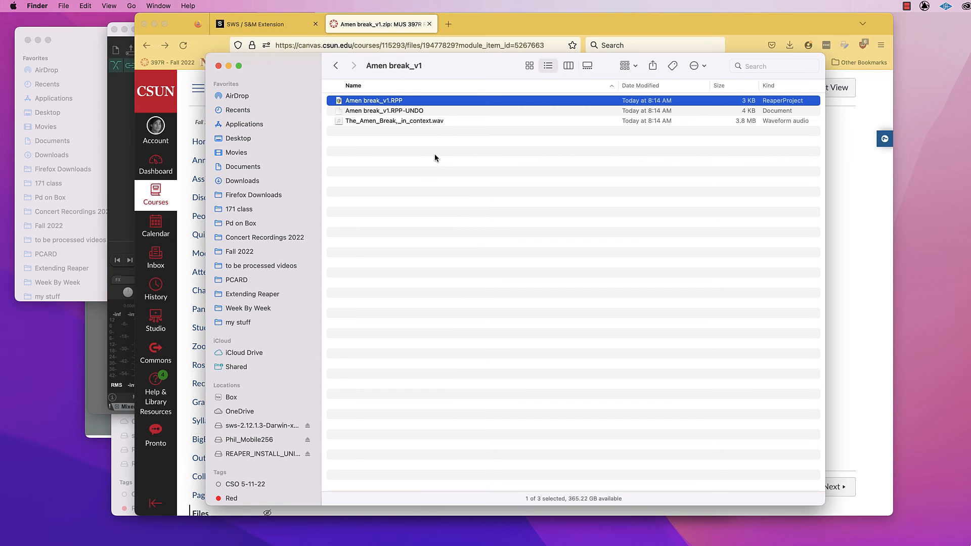
Open the Reaper protable install A folder on the Desktop and bring up REAPER from its application file.
click(257, 137)
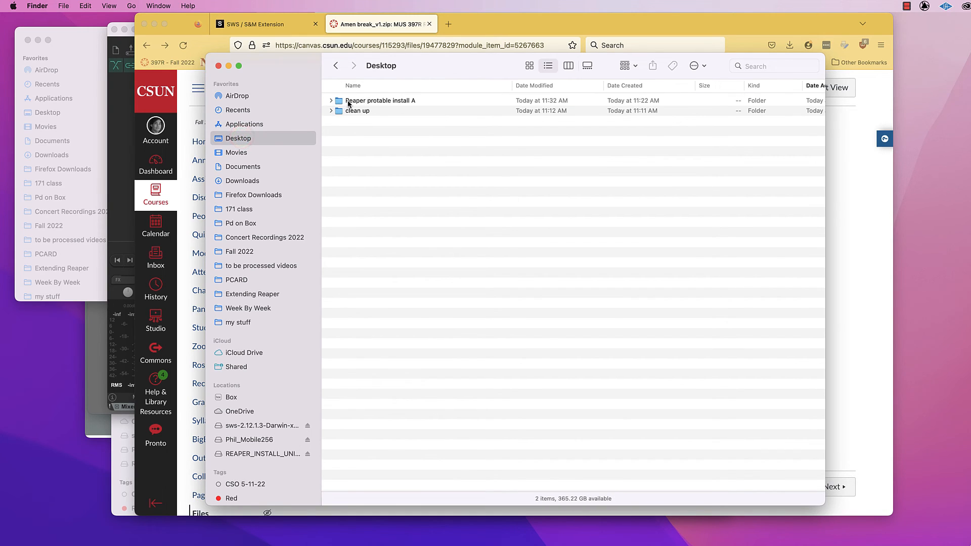
click(348, 102)
click(348, 102)
double_click(339, 101)
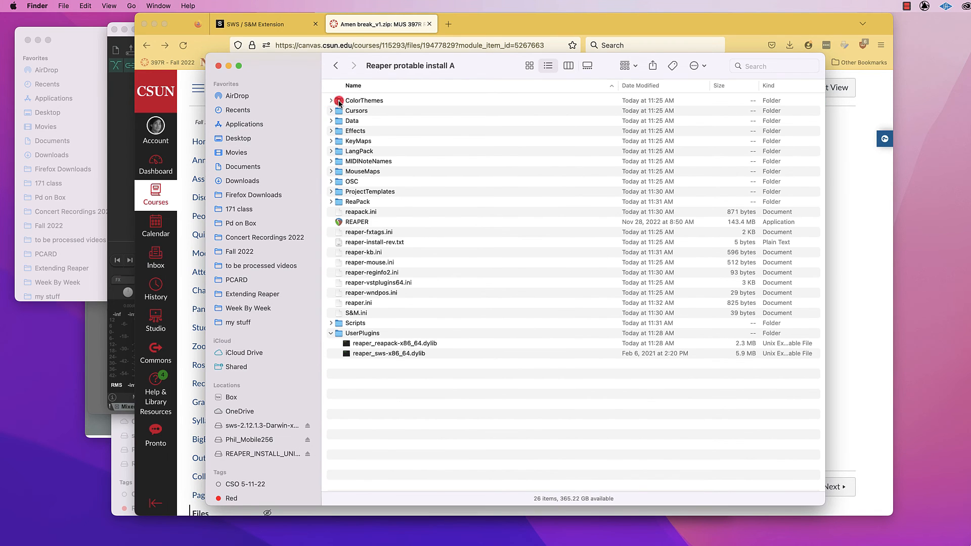
click(339, 224)
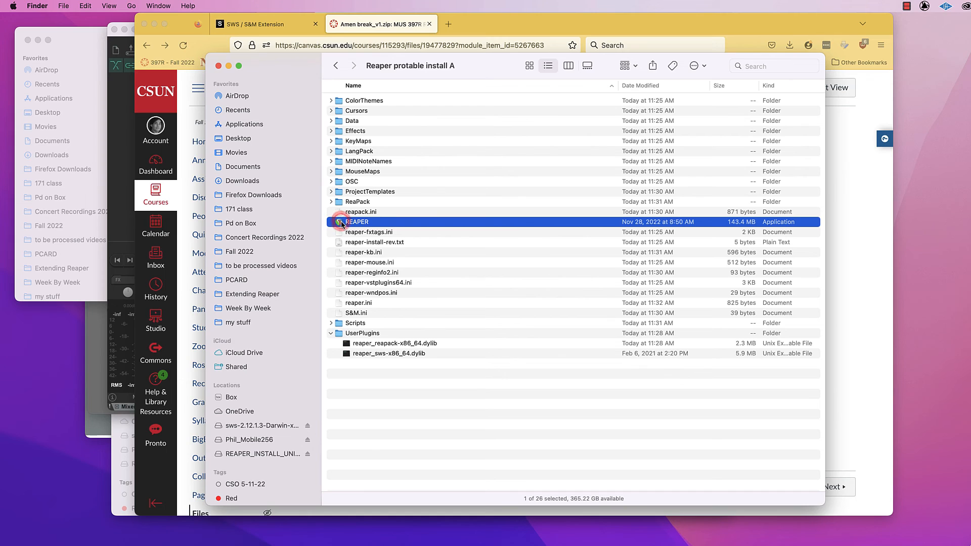
double_click(340, 223)
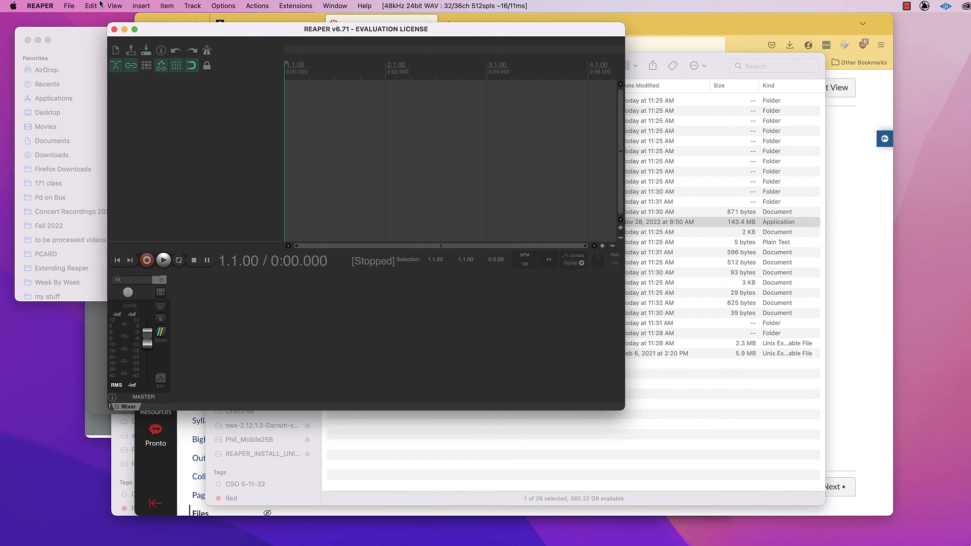
Open the Amen break_v1.RPP project in REAPER from the Amen break_v1 folder in Firefox Downloads.
click(69, 6)
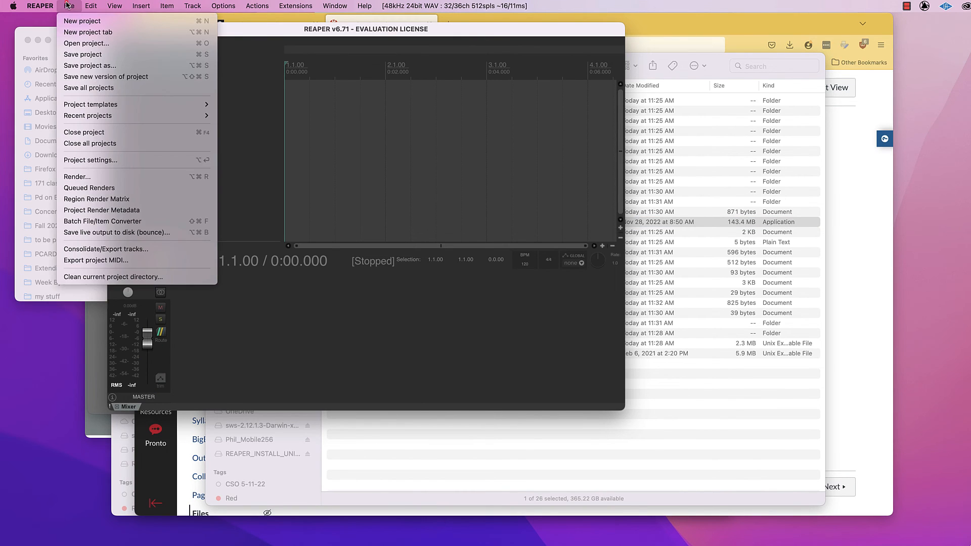
click(84, 43)
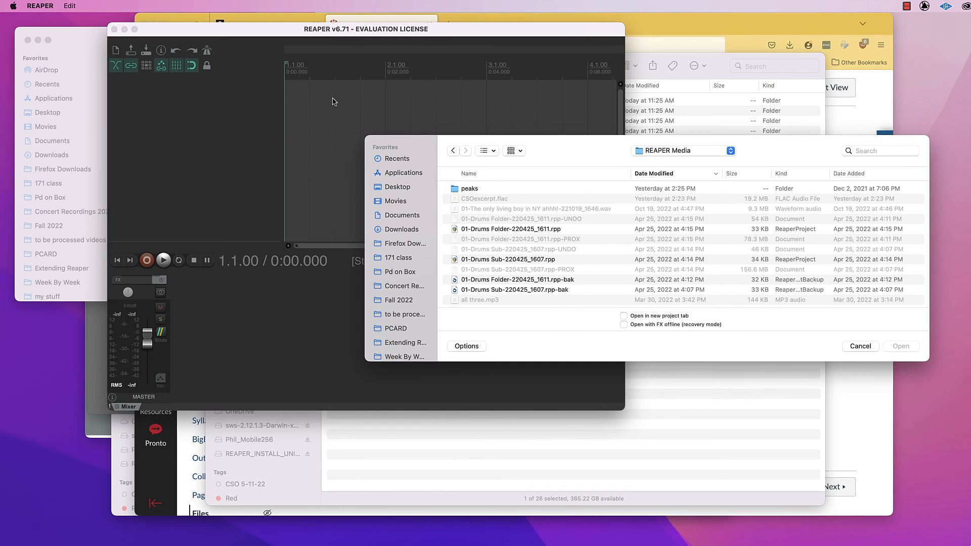
click(402, 229)
click(402, 243)
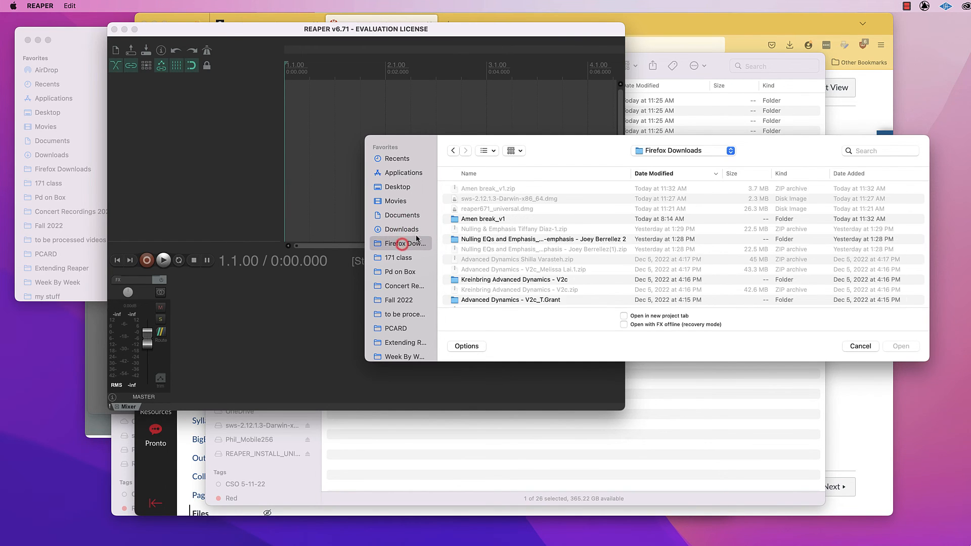
click(478, 219)
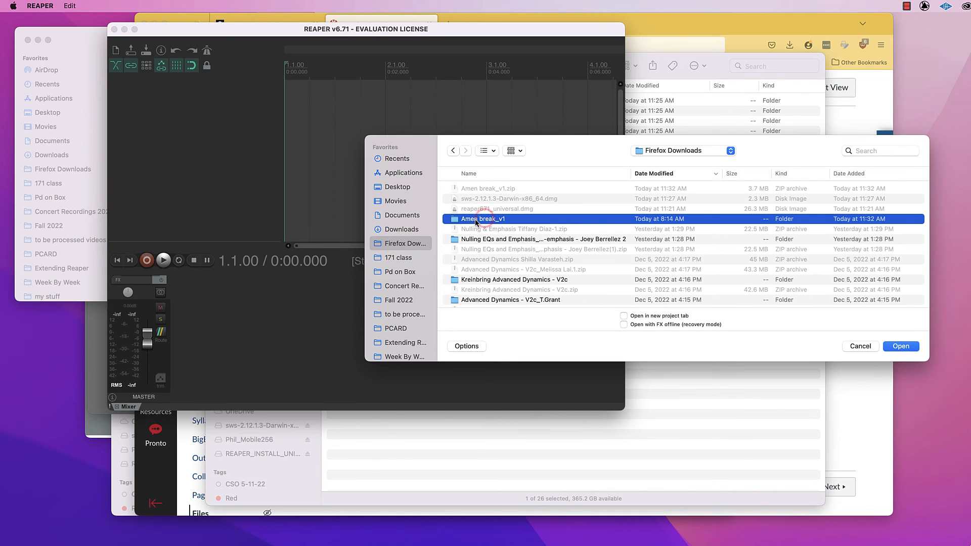
double_click(475, 220)
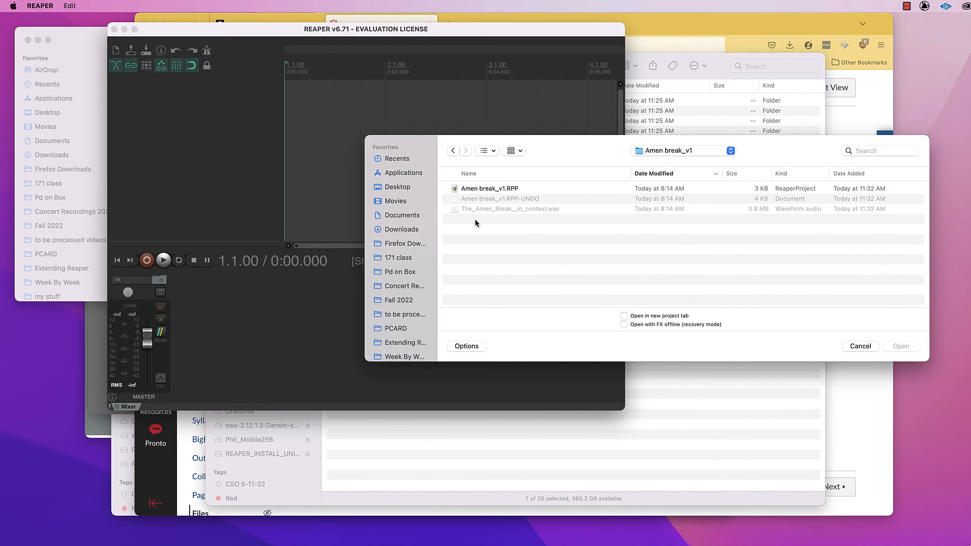
click(476, 189)
drag(598, 143, 482, 121)
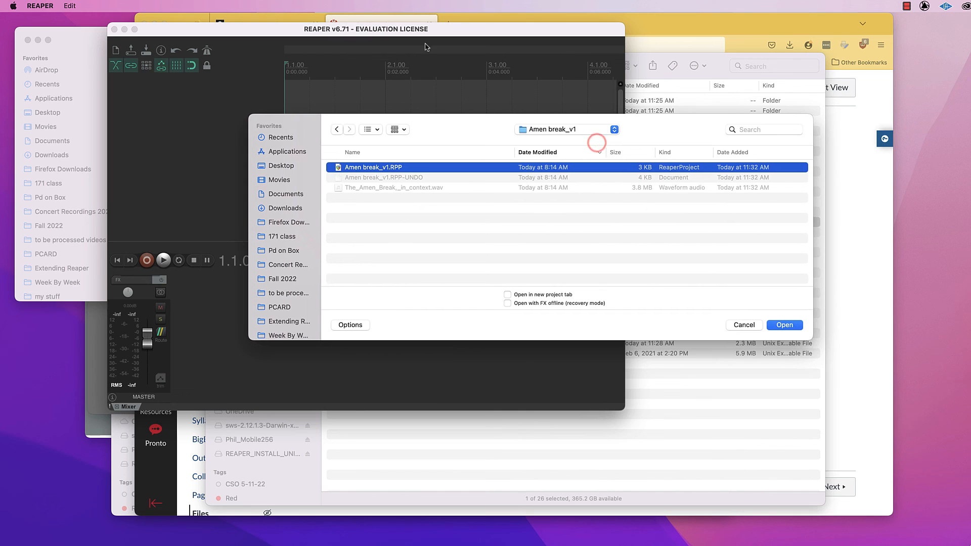
click(783, 325)
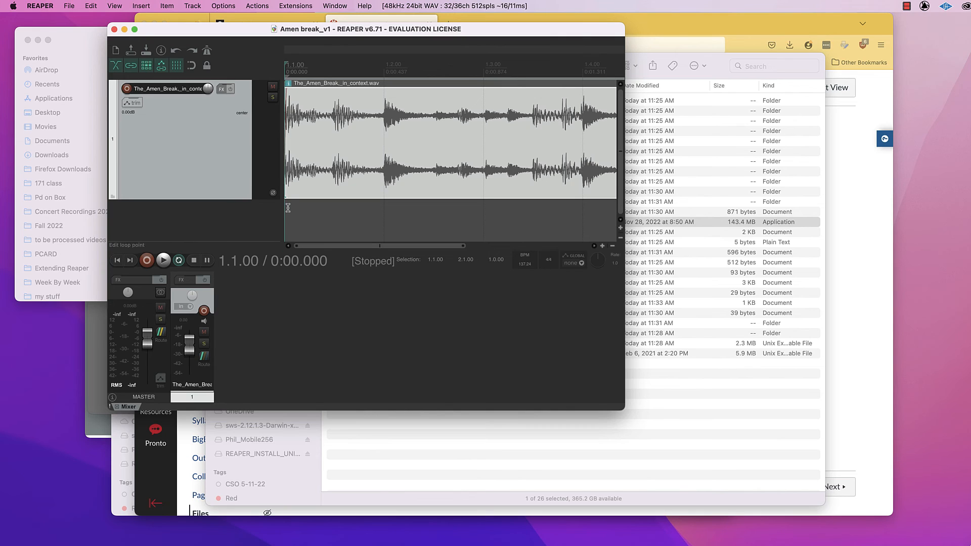
Show the master track, lower the master volume, and audition the Amen break loop.
key(super+alt+m)
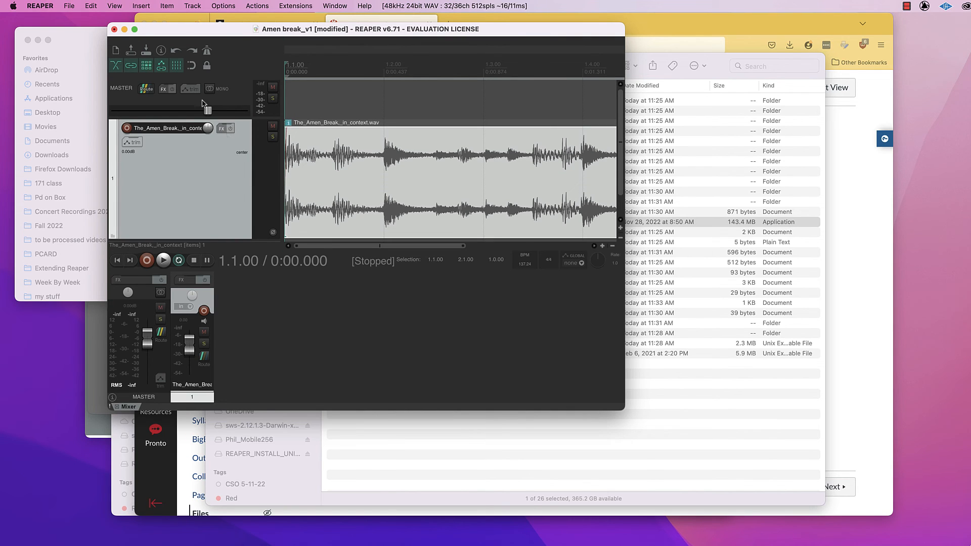
drag(207, 110, 160, 110)
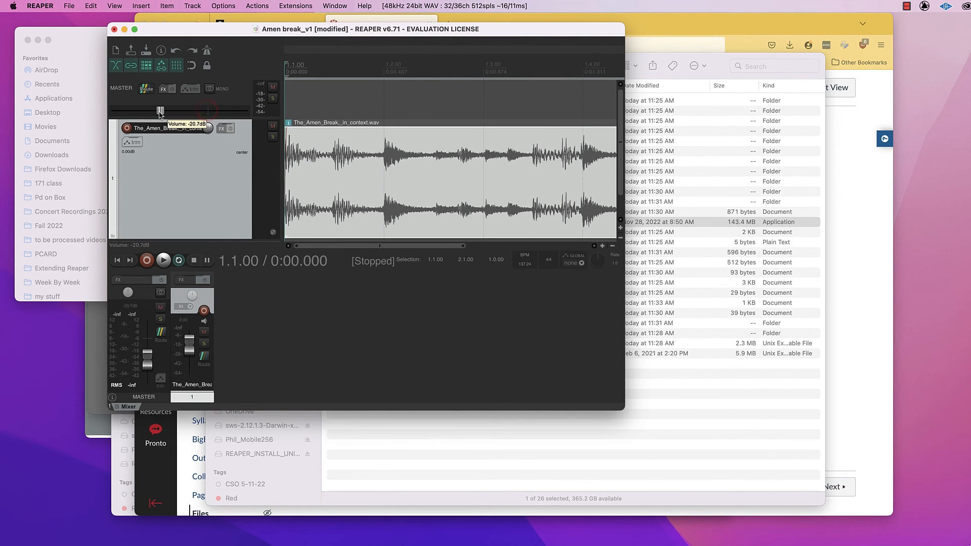
click(163, 260)
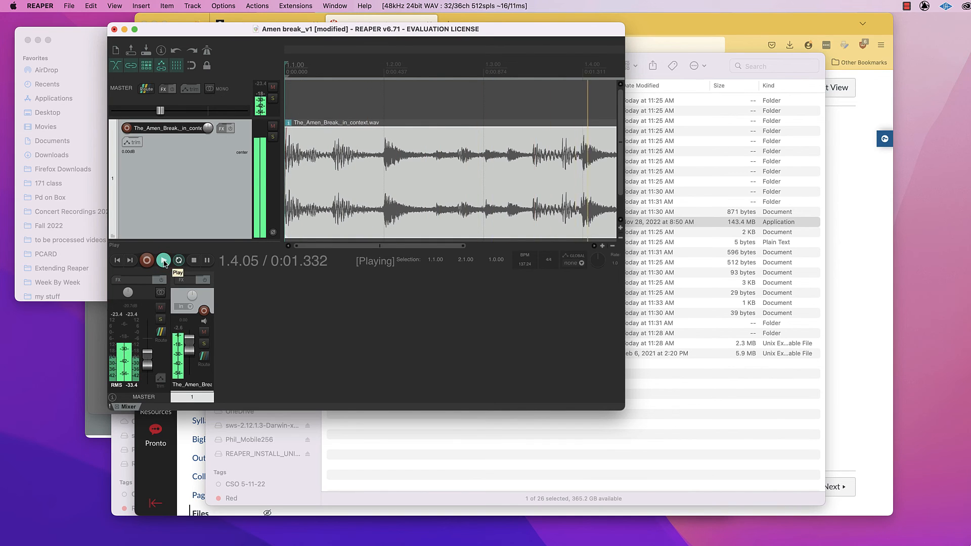
click(193, 261)
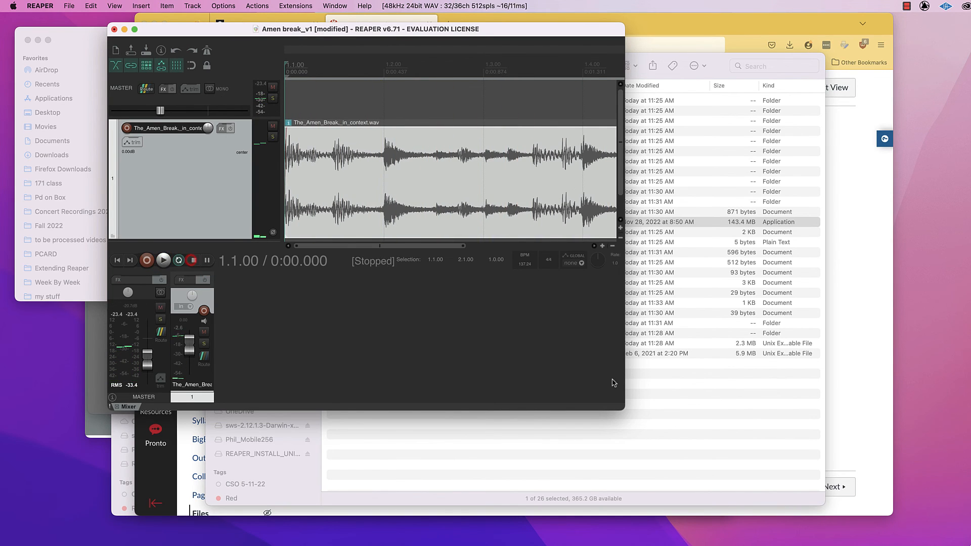
Enlarge the REAPER window, filter the action list by "sli", and run Script: cool_MK Slicer.lua.
drag(620, 405, 802, 460)
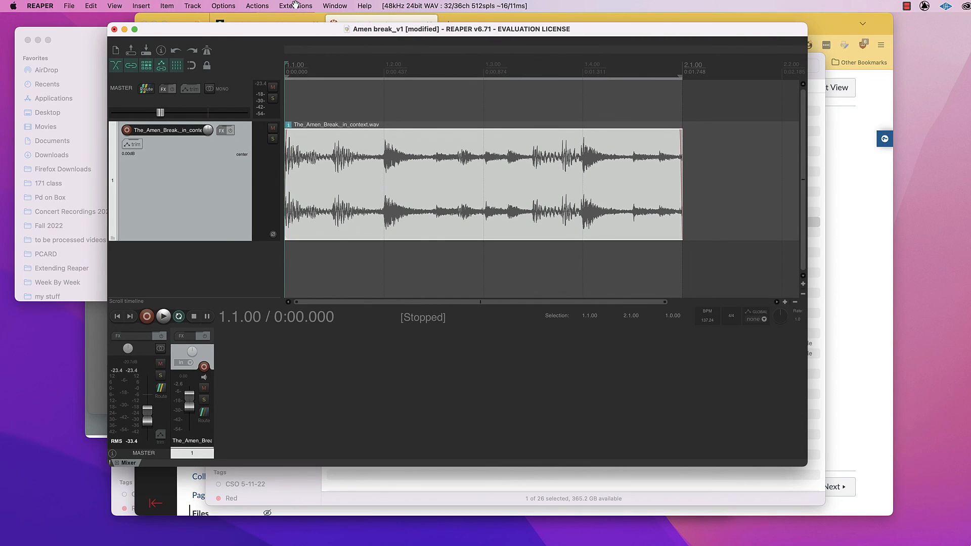
click(262, 5)
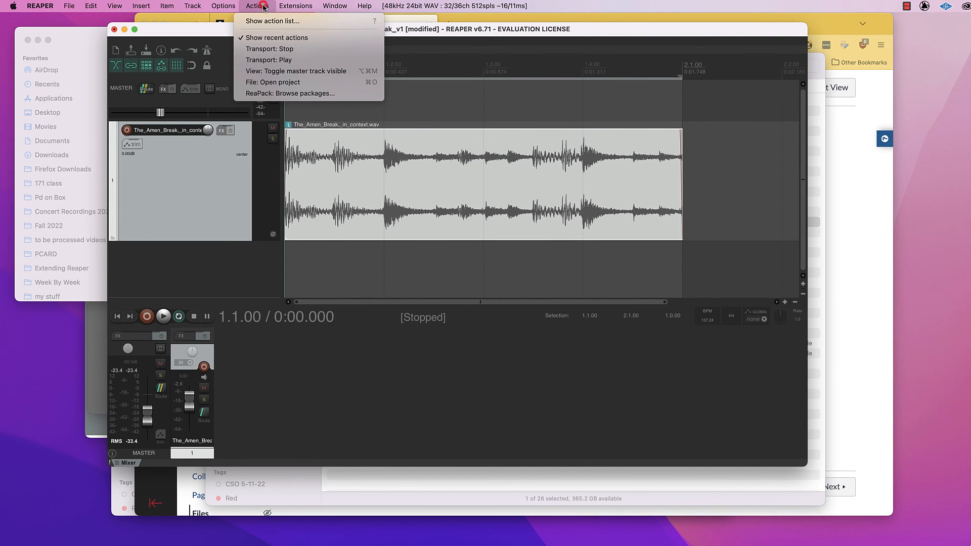
click(275, 20)
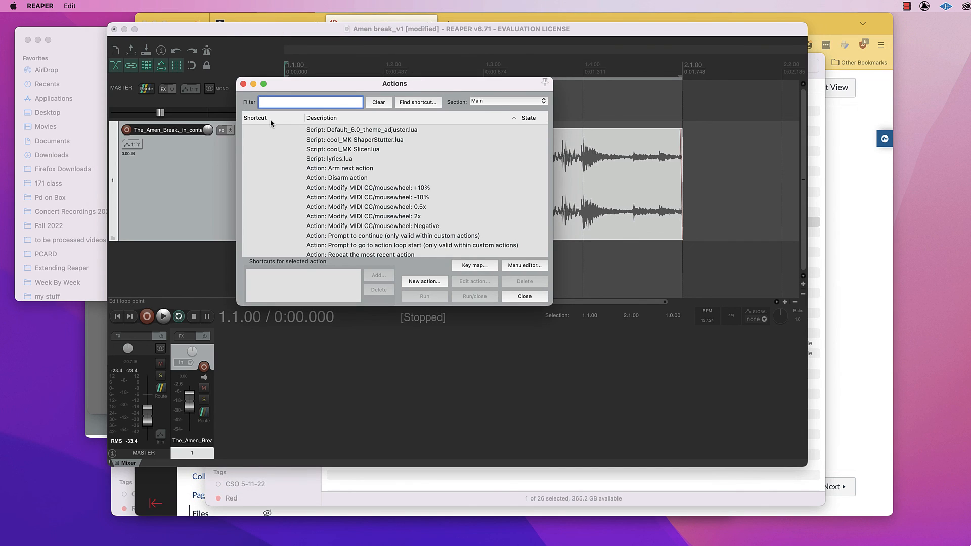
text(sli)
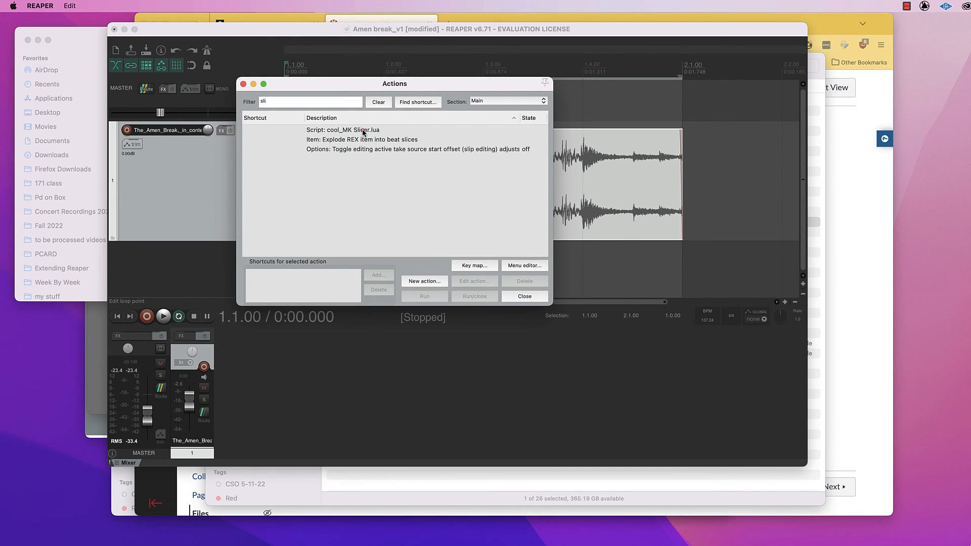
click(356, 130)
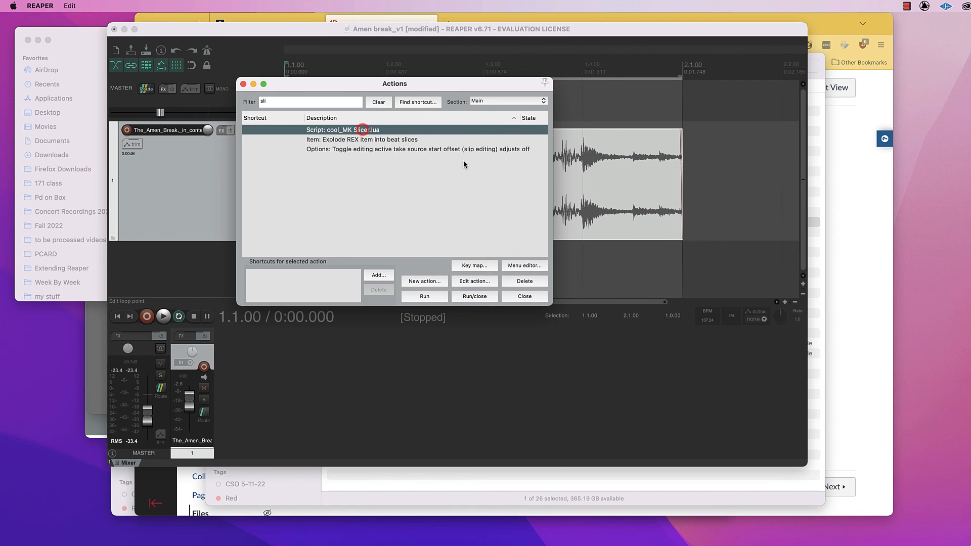
click(426, 297)
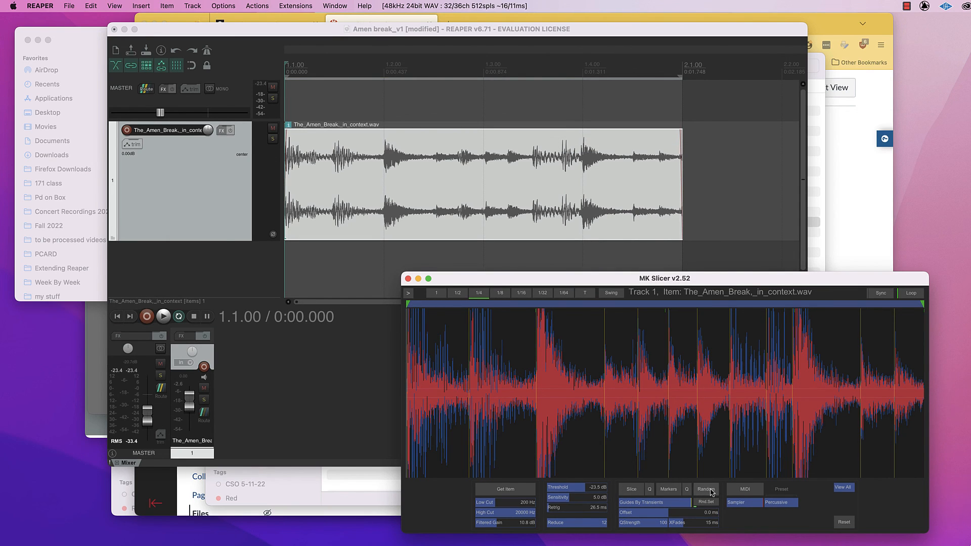
Start playback of the loop and shuffle its slices with MK Slicer's Random function.
click(162, 316)
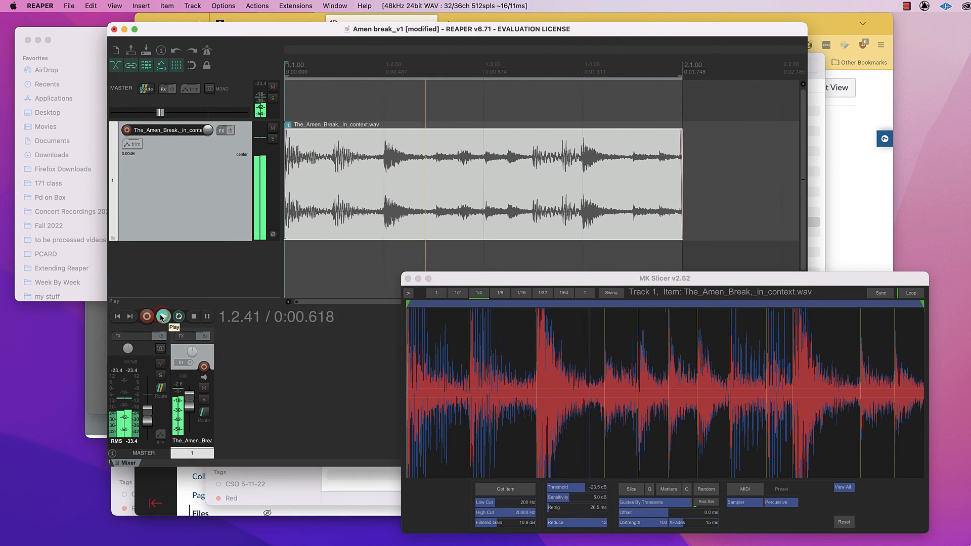
click(706, 490)
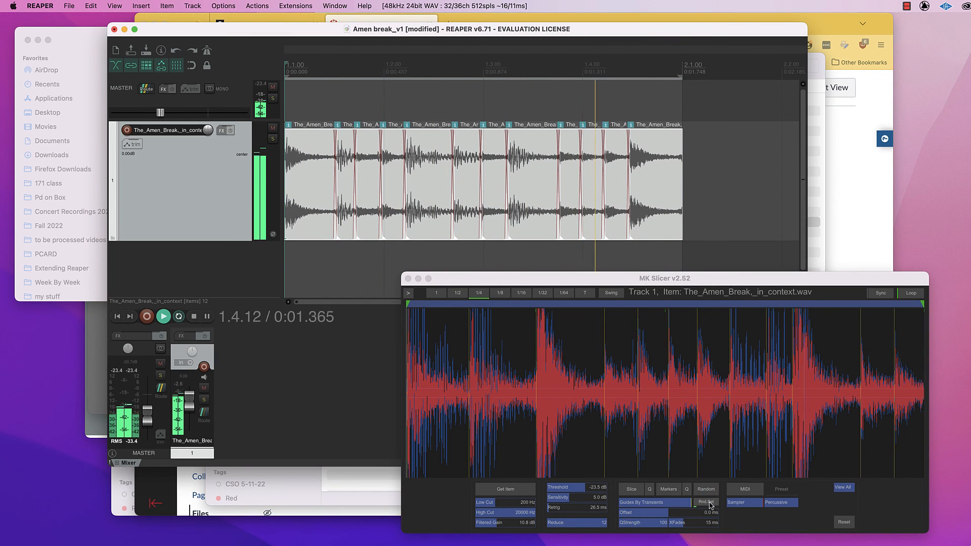
Enable Pan at 53%, Pitch at 28% and Reverse at 67% in MK Slicer's random settings, randomize the slices again, and stop playback.
click(707, 504)
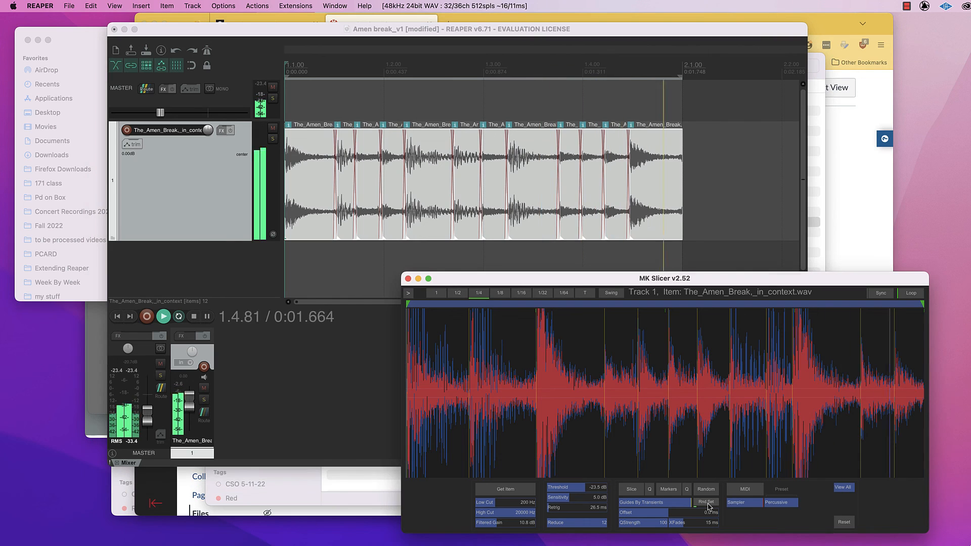
click(737, 497)
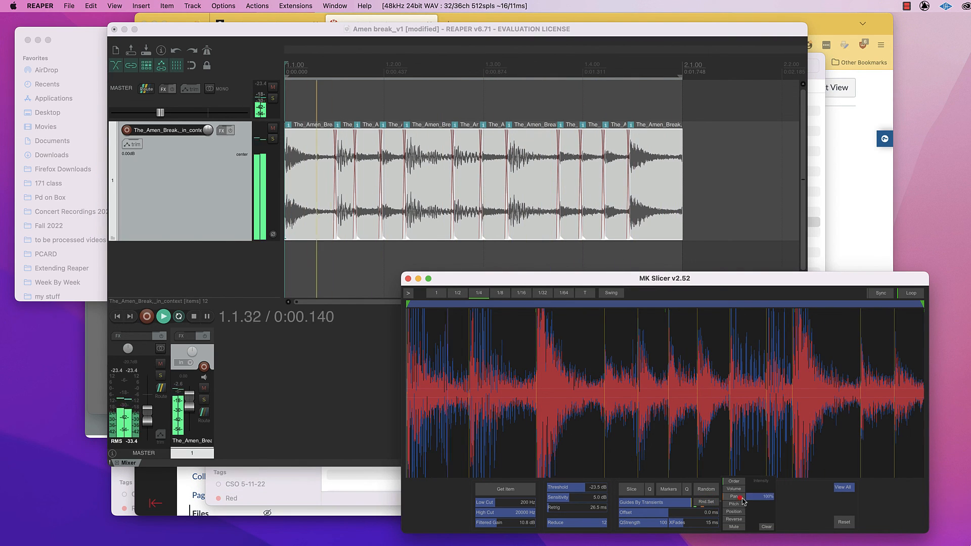
drag(763, 498, 765, 521)
click(733, 504)
click(733, 519)
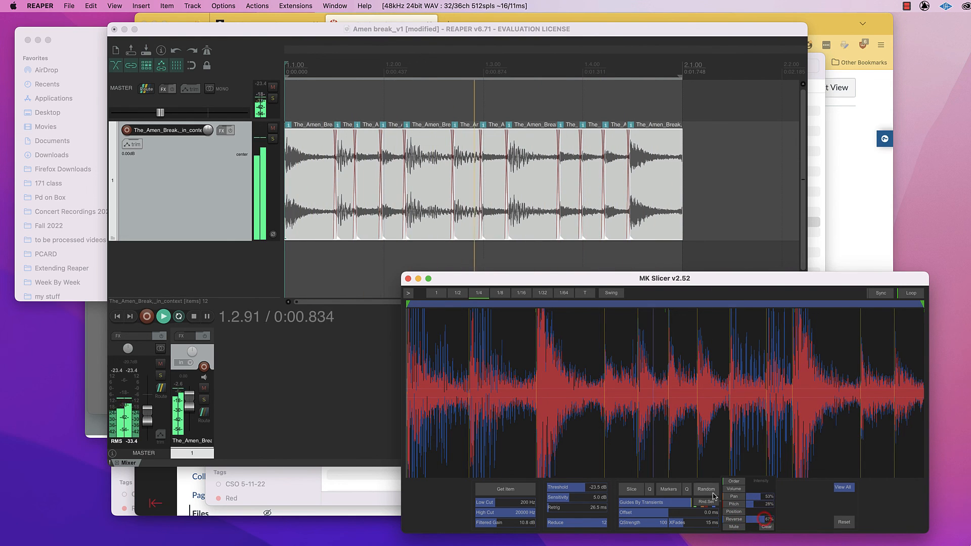
click(707, 490)
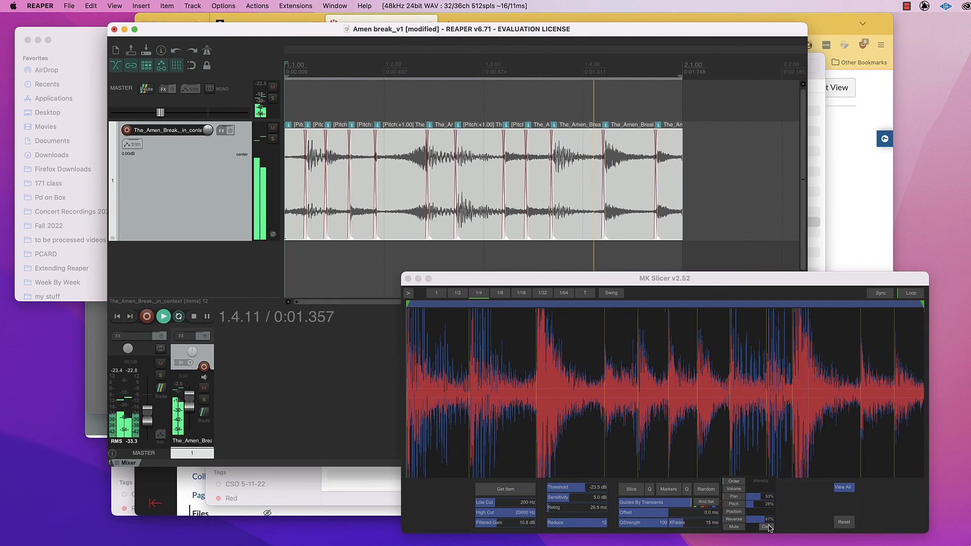
click(195, 317)
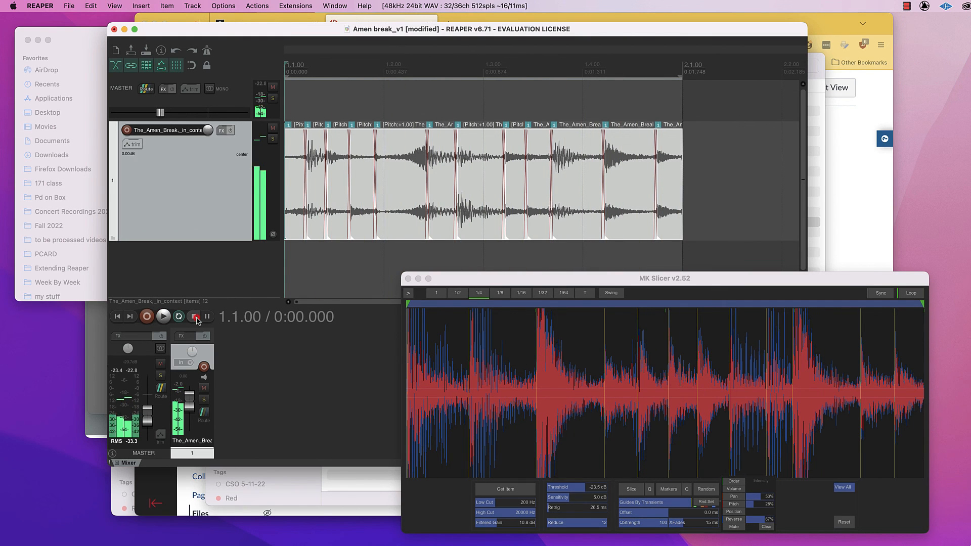